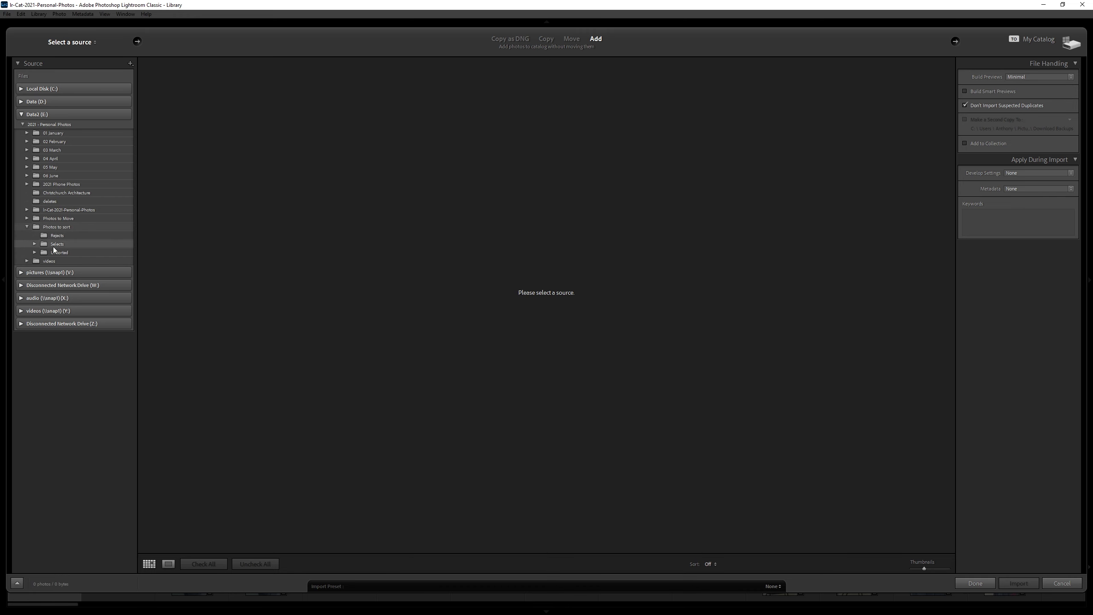
Step: Choose the MiniHaha Selects folder under Photos to sort > Selects as the import source and set previews to Standard
click(35, 244)
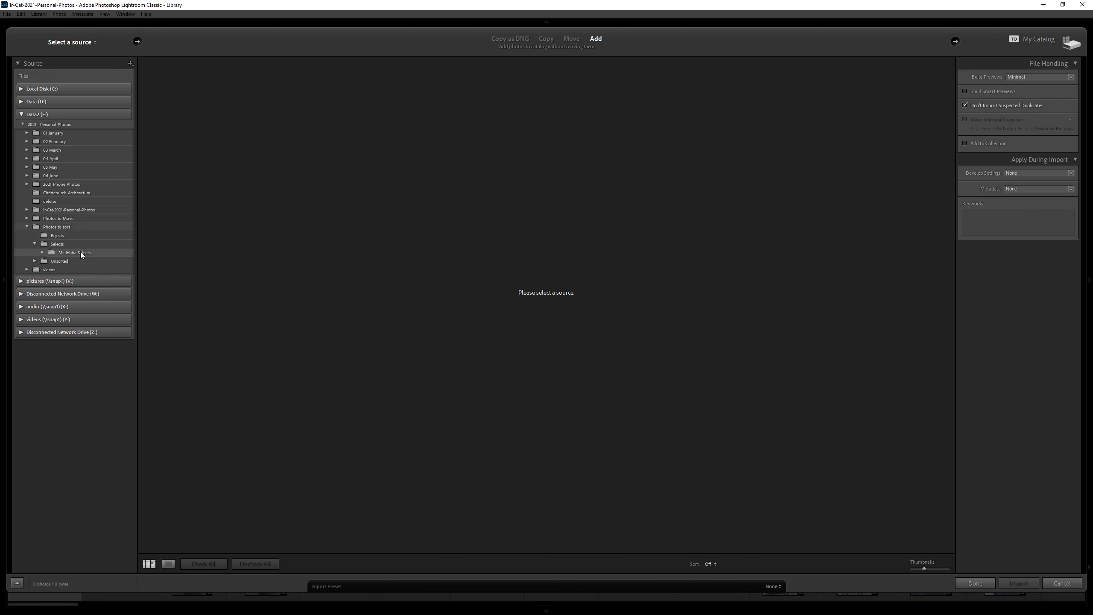
click(81, 252)
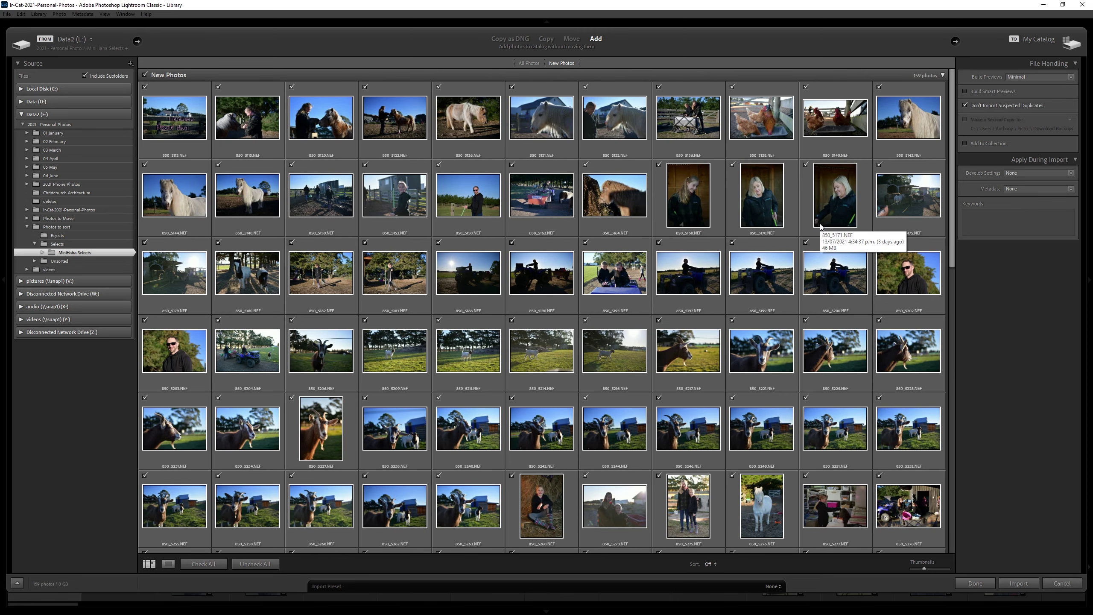
scroll(799, 350, down, 5)
scroll(799, 349, down, 5)
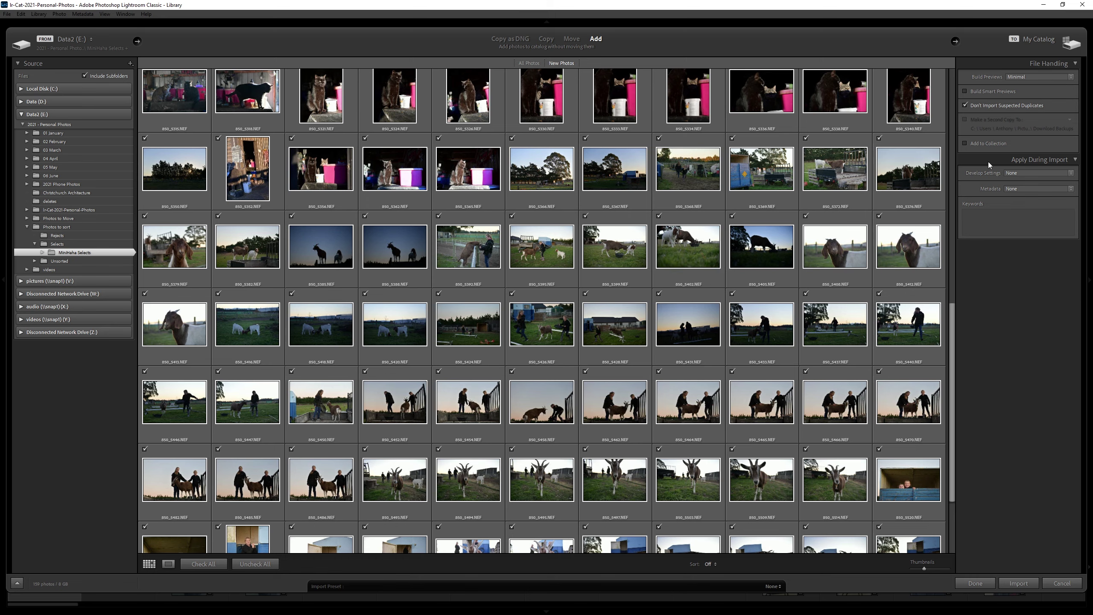
click(1036, 76)
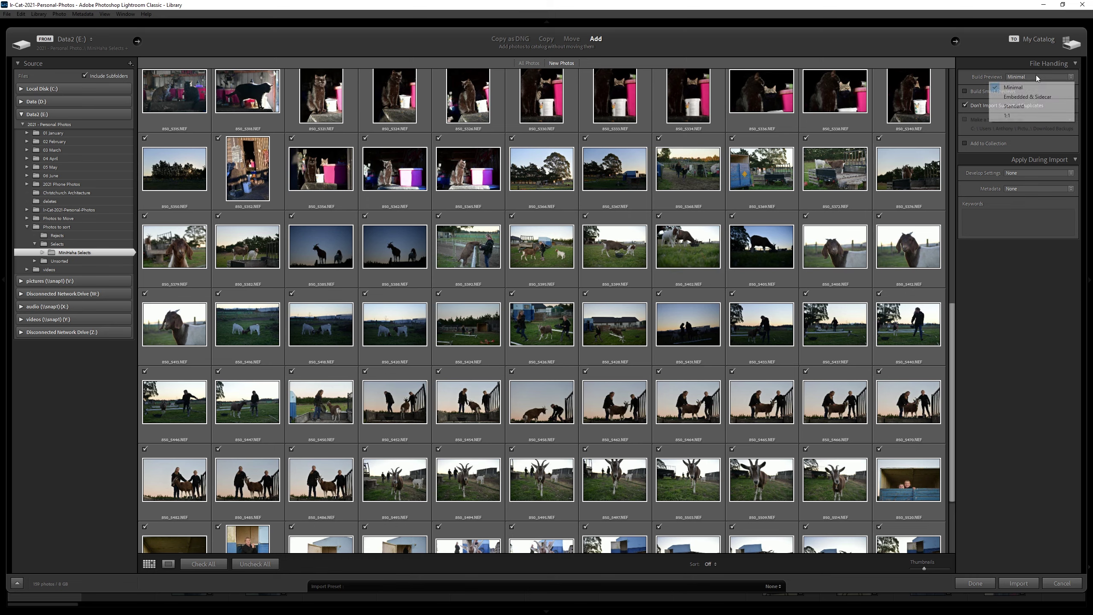
click(1019, 107)
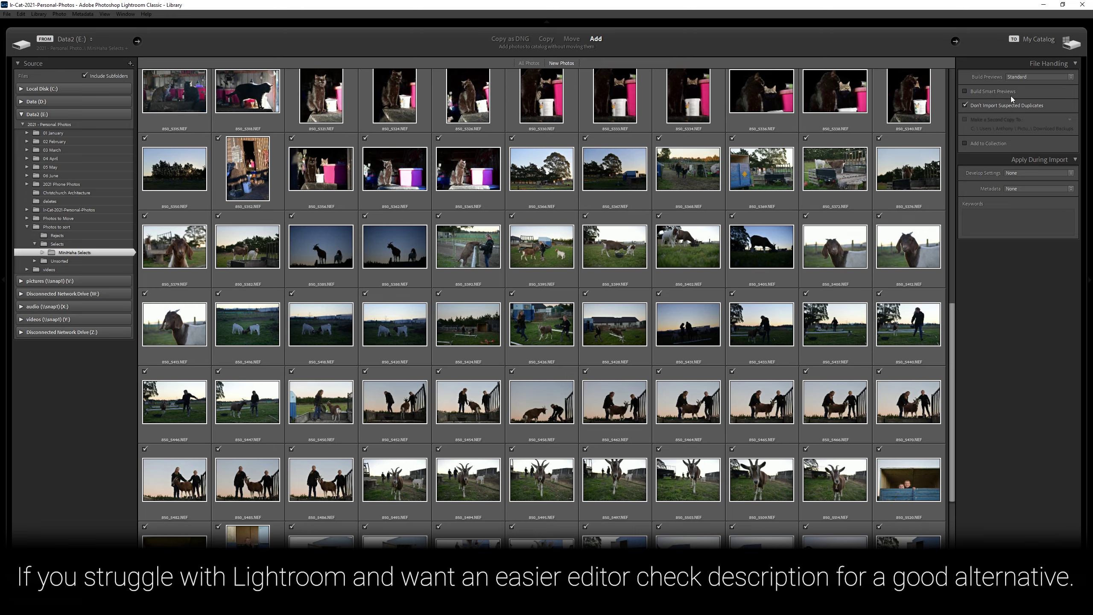
click(1041, 172)
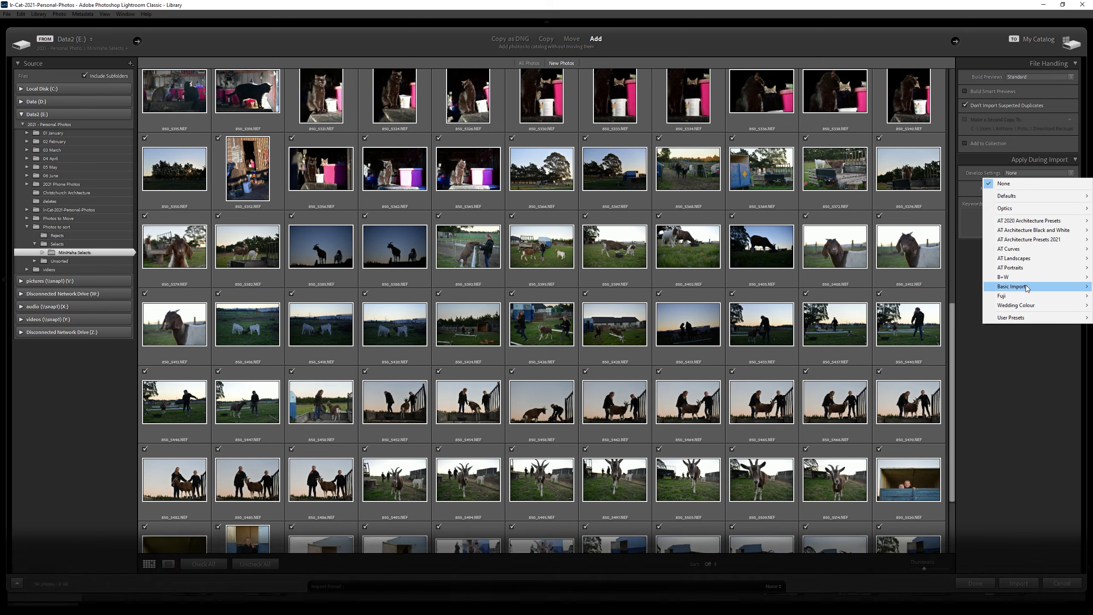
mouse_move(1025, 287)
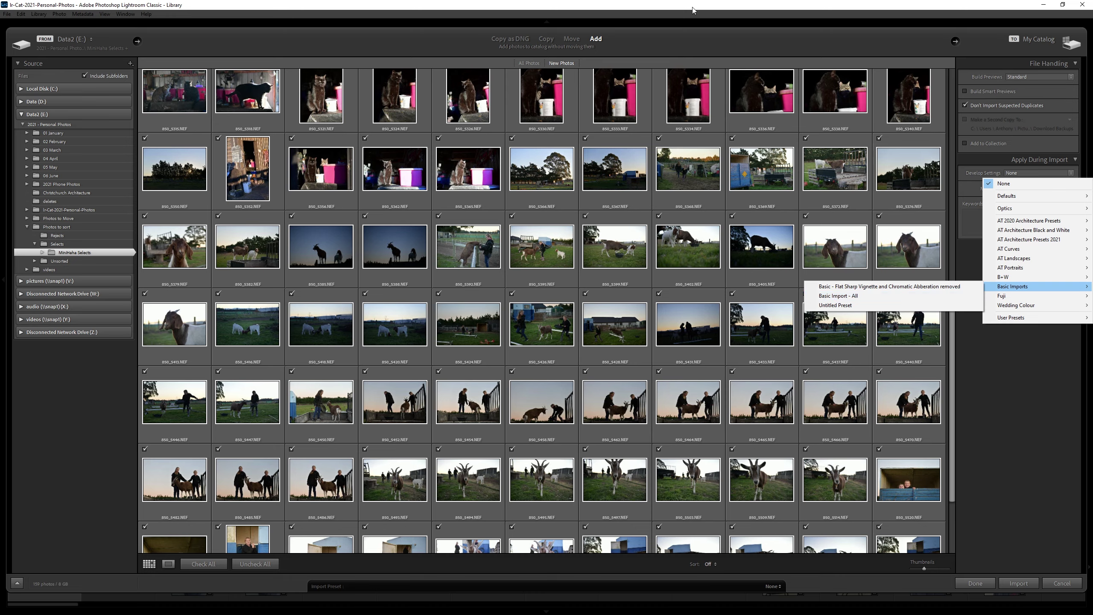
click(1007, 391)
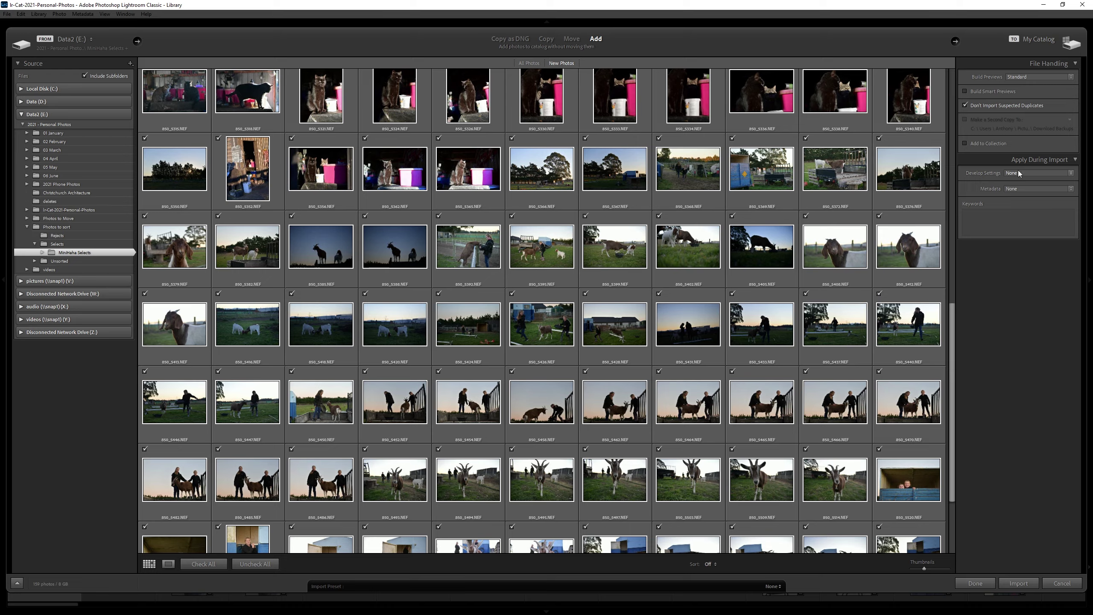
Step: Import the checked photos into the catalog and look through their thumbnails in the grid
click(1020, 583)
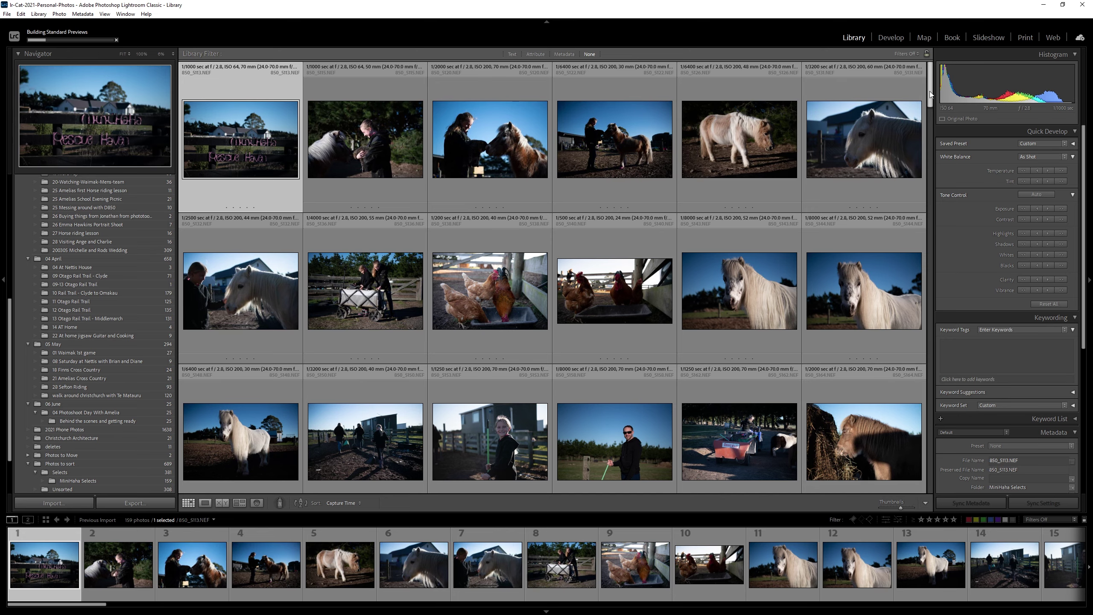
drag(929, 91, 776, 272)
scroll(766, 271, down, 10)
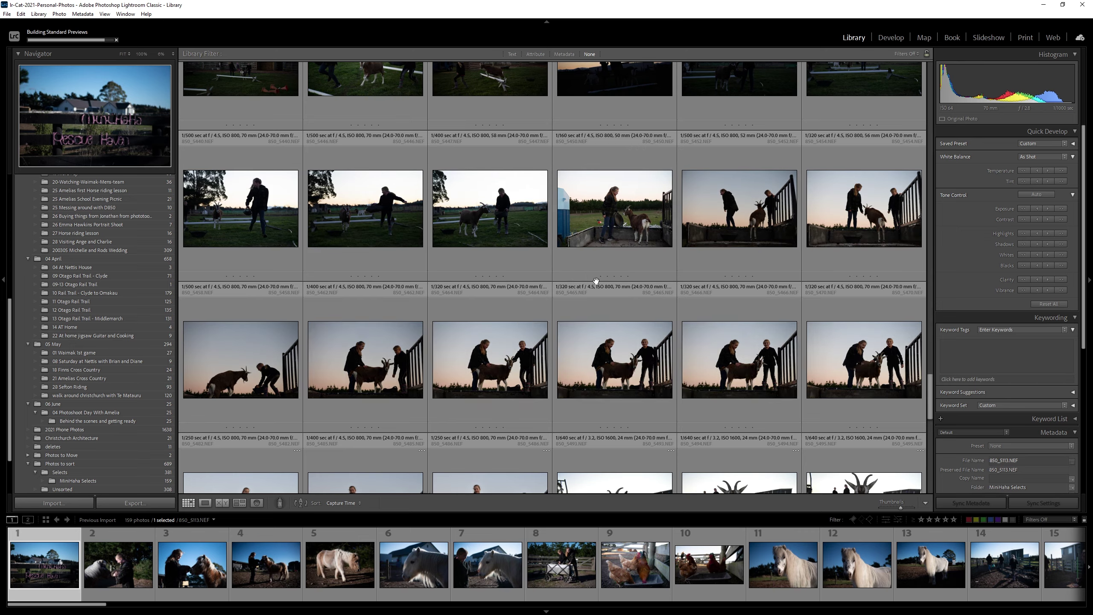
scroll(656, 310, down, 5)
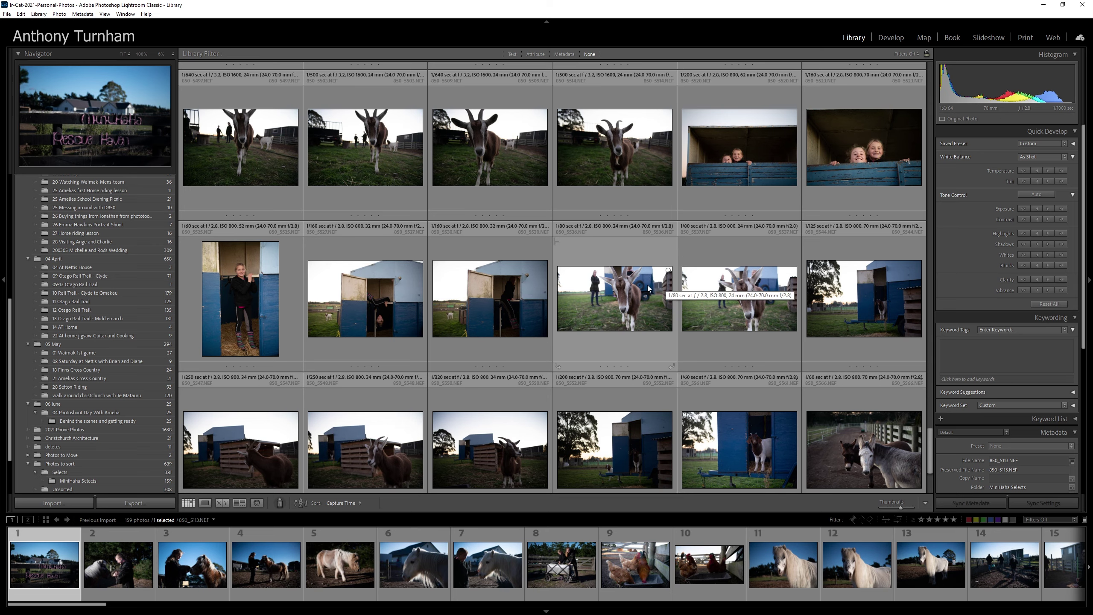
Step: Select all the imported photos and rename them with the YYYYMMDD-HHMMSS file naming template
click(617, 286)
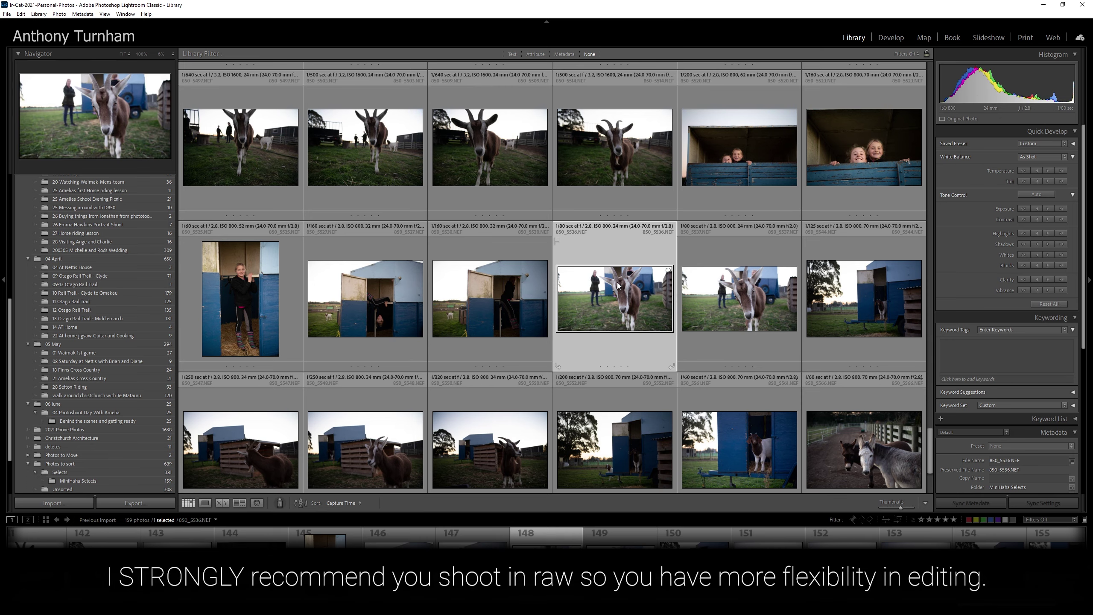
key(ctrl+a)
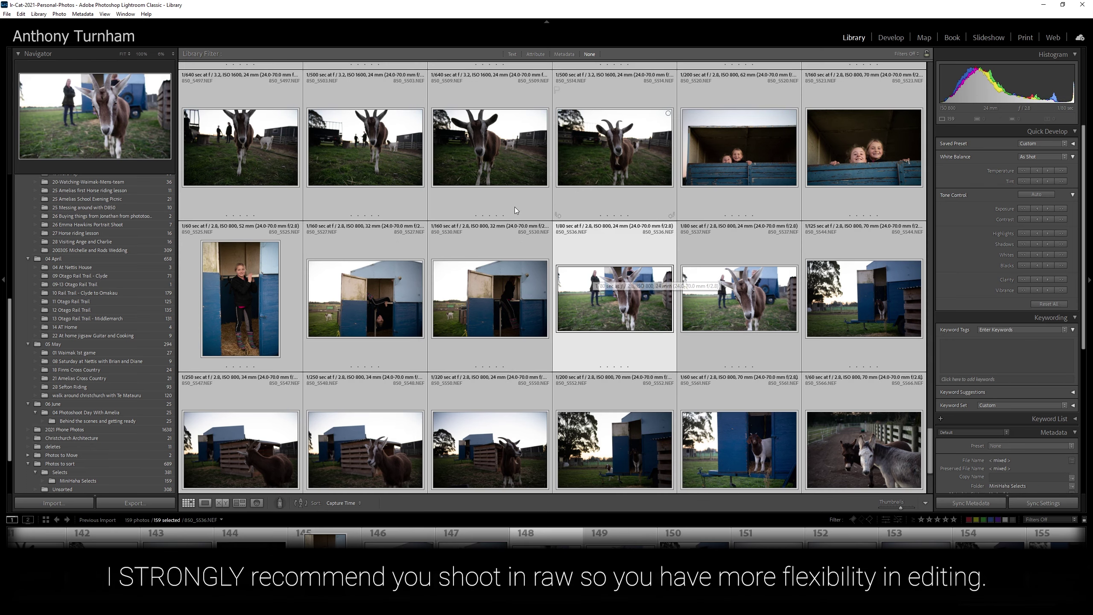
right_click(610, 292)
key(Escape)
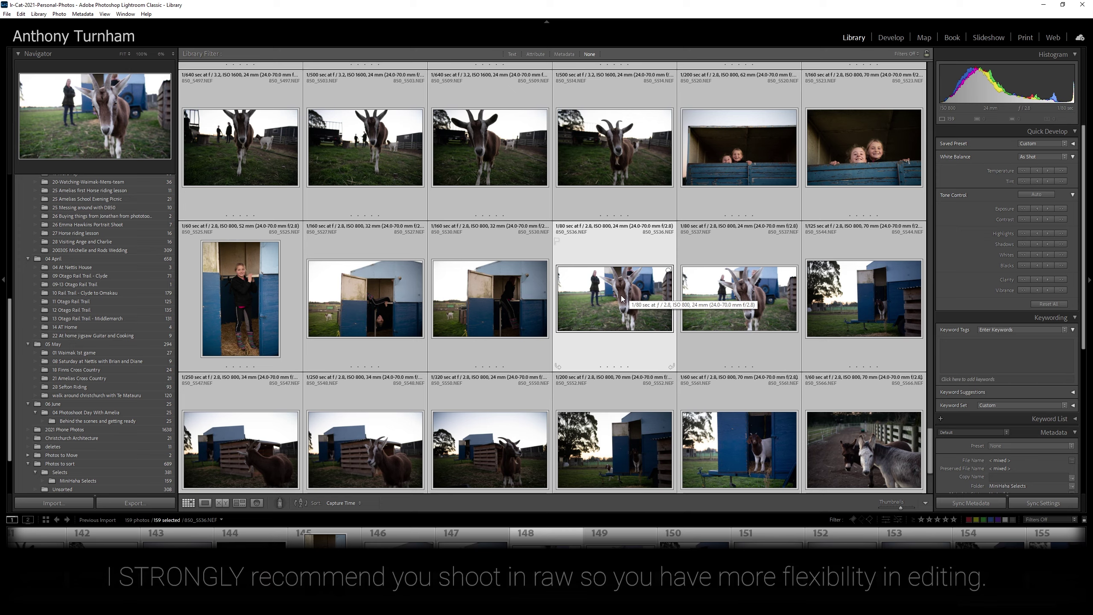
key(F2)
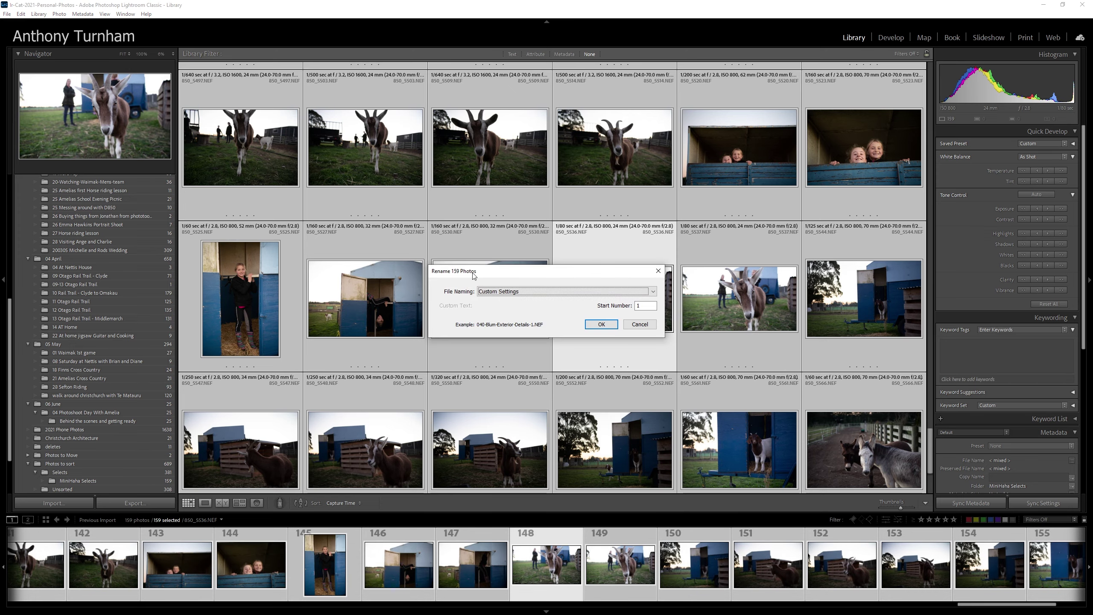
click(561, 291)
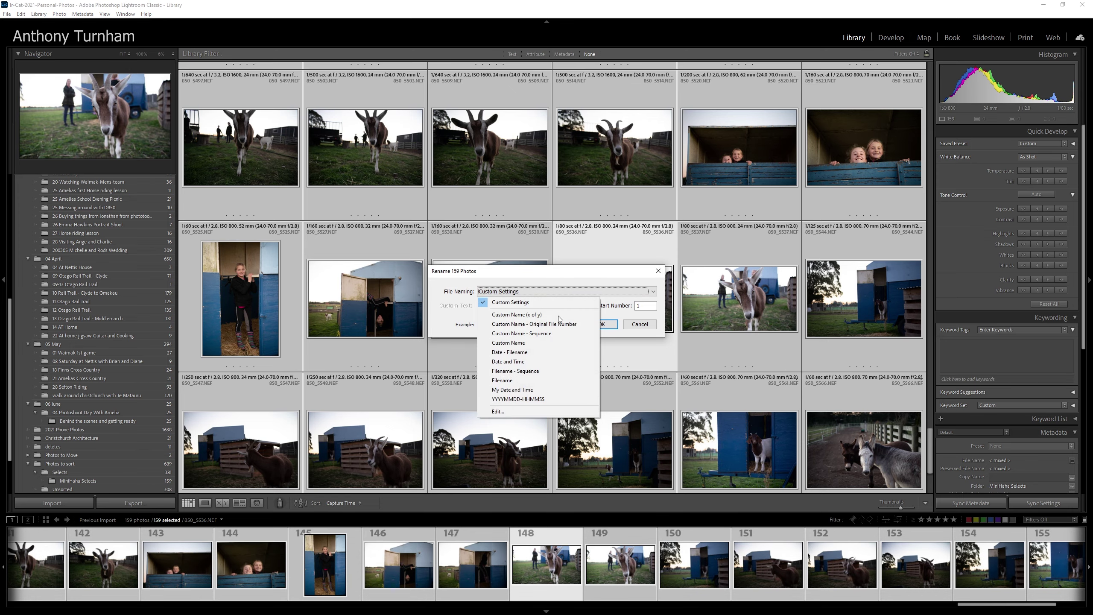
click(501, 400)
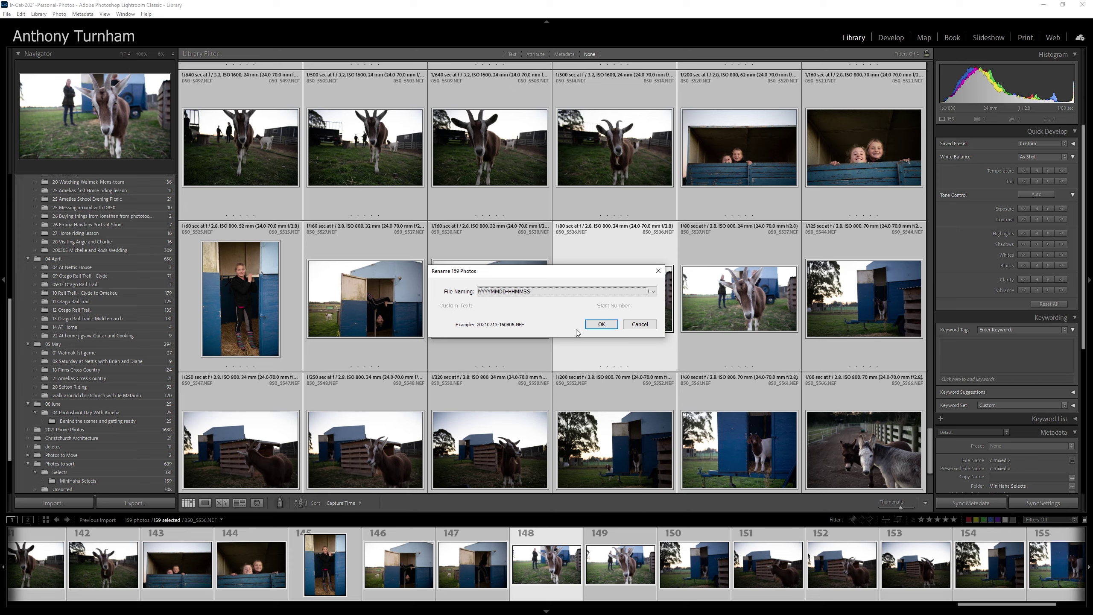
click(602, 325)
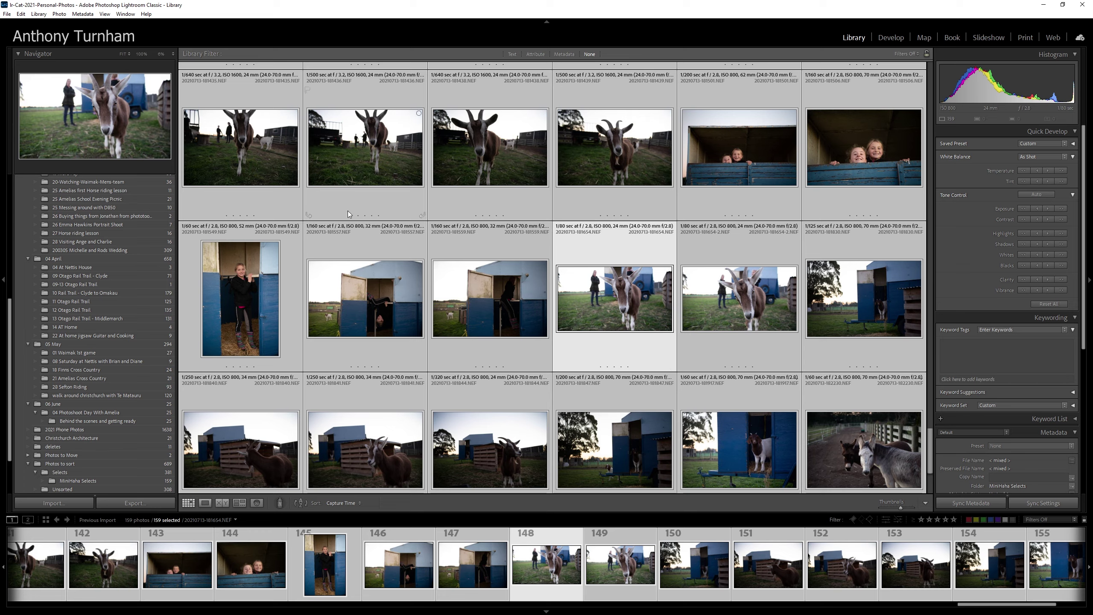
Step: Convert the selected photos to DNG, converting only raw files and deleting the originals after successful conversion
click(39, 14)
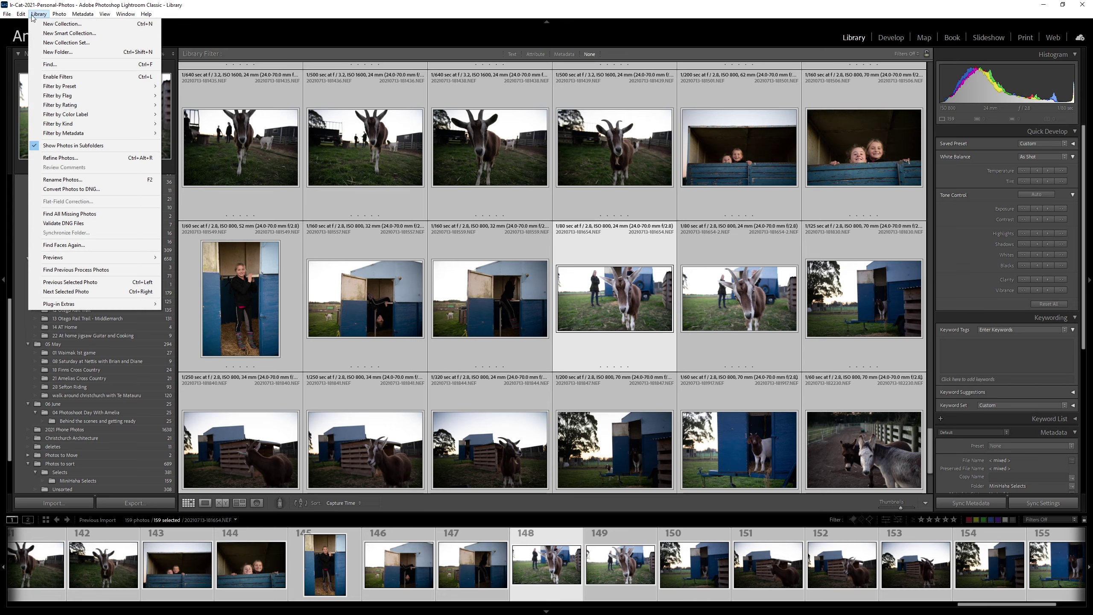
click(71, 190)
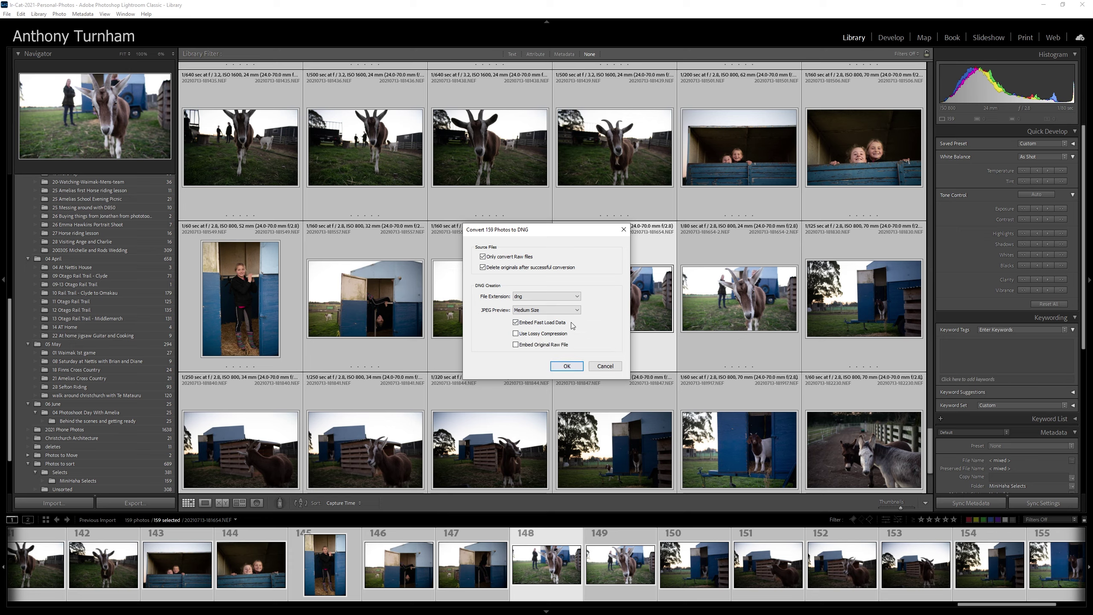
click(571, 365)
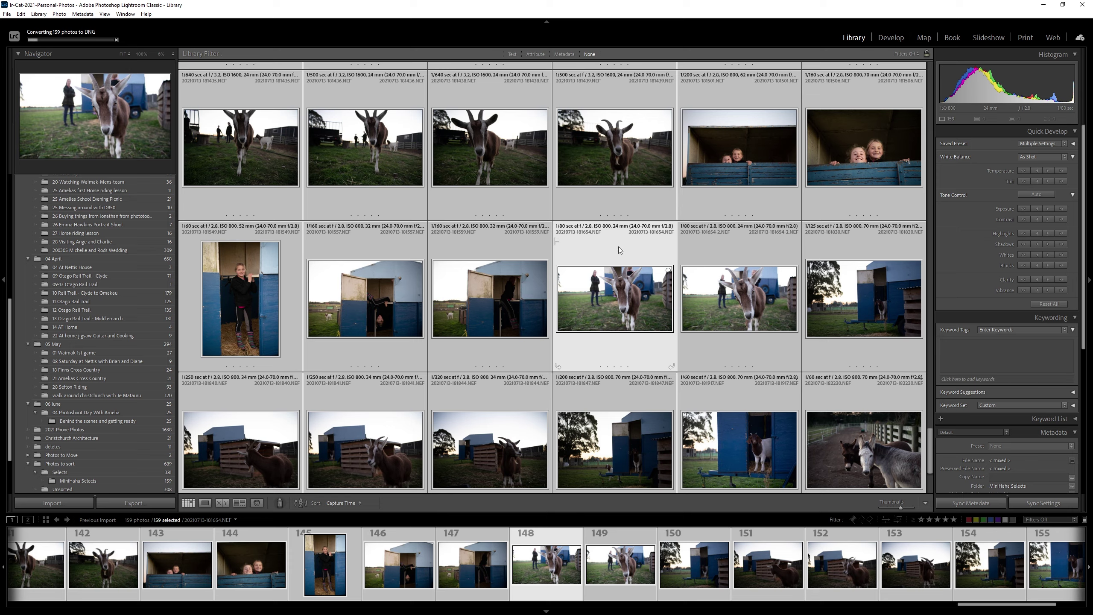
Step: Try Highlights at -67 and Shadows at +57 on the goat photo in Develop, and reset its adjustments
click(895, 35)
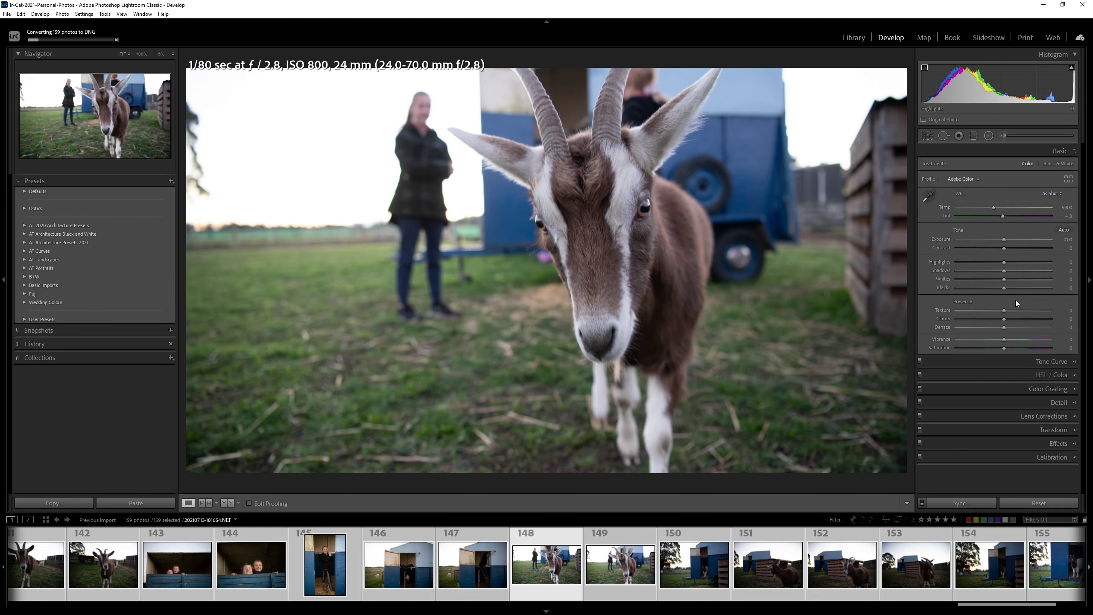
drag(1005, 262, 1030, 270)
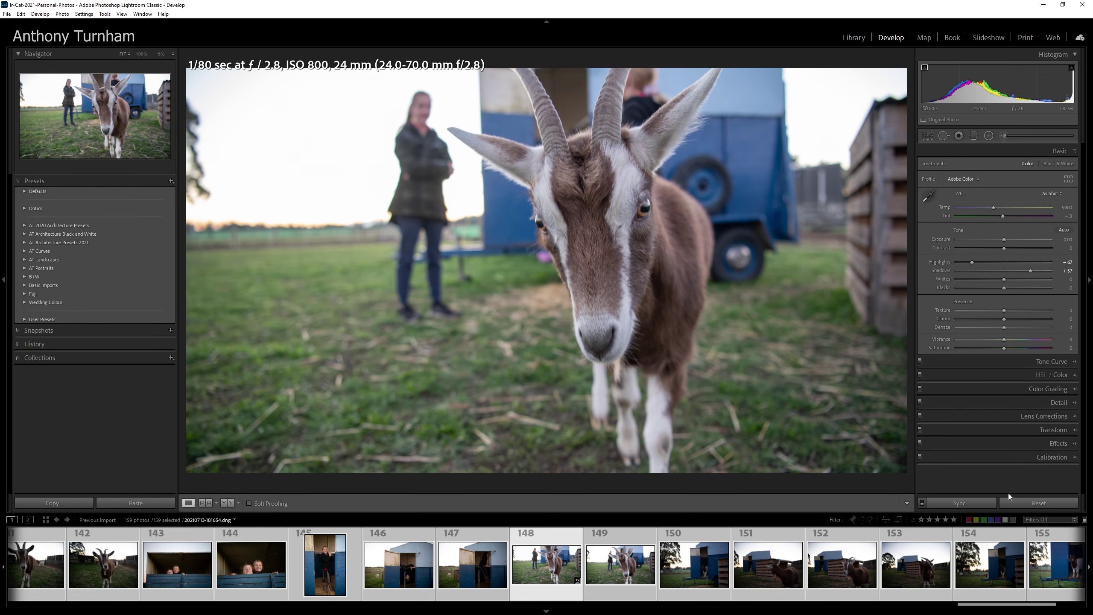
click(1032, 503)
Step: Return to the library grid, deselect all photos, and open the backlit photo of the two smiling girls in Develop
click(856, 38)
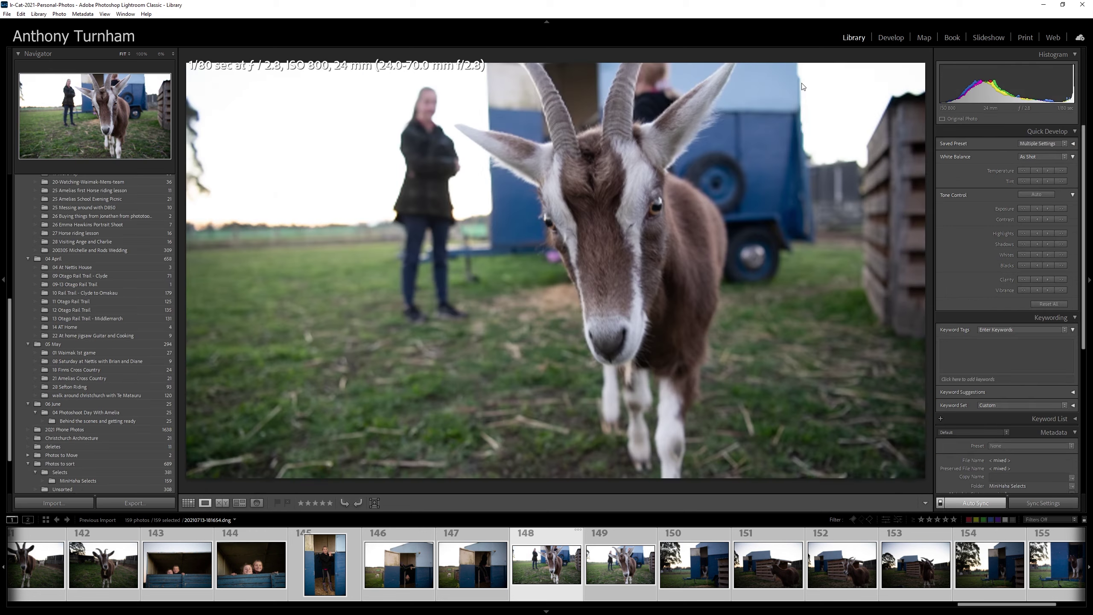
key(g)
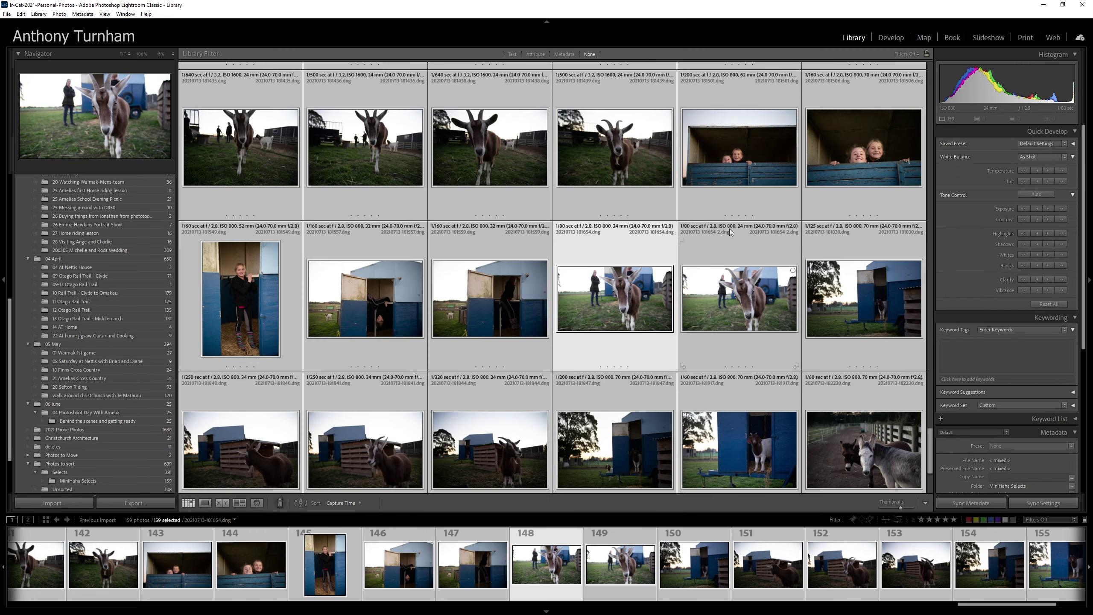
scroll(932, 447, up, 5)
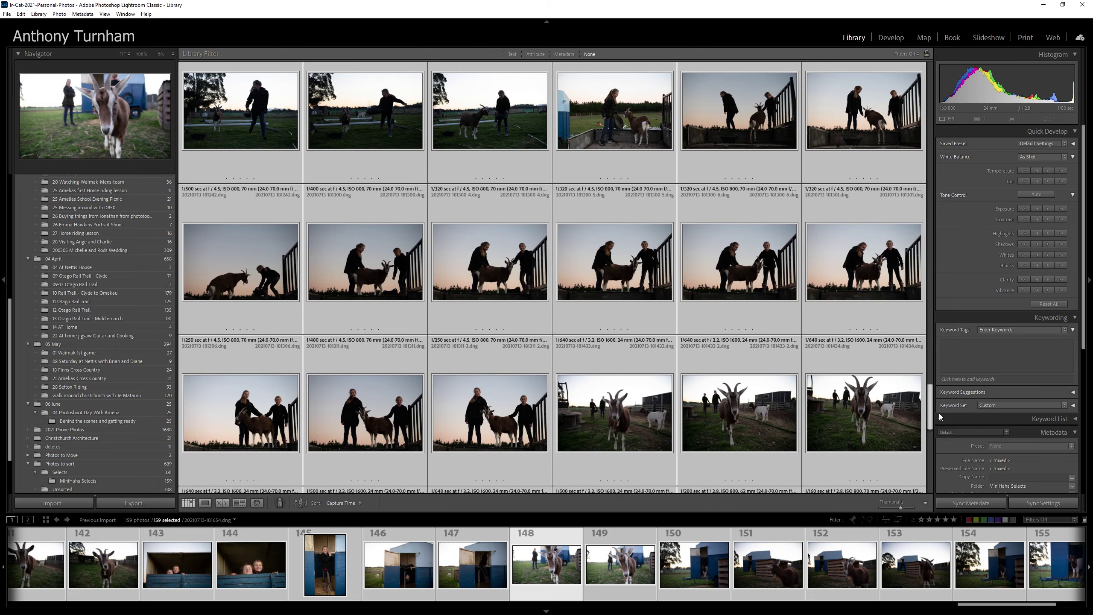
scroll(605, 181, up, 10)
key(ctrl+d)
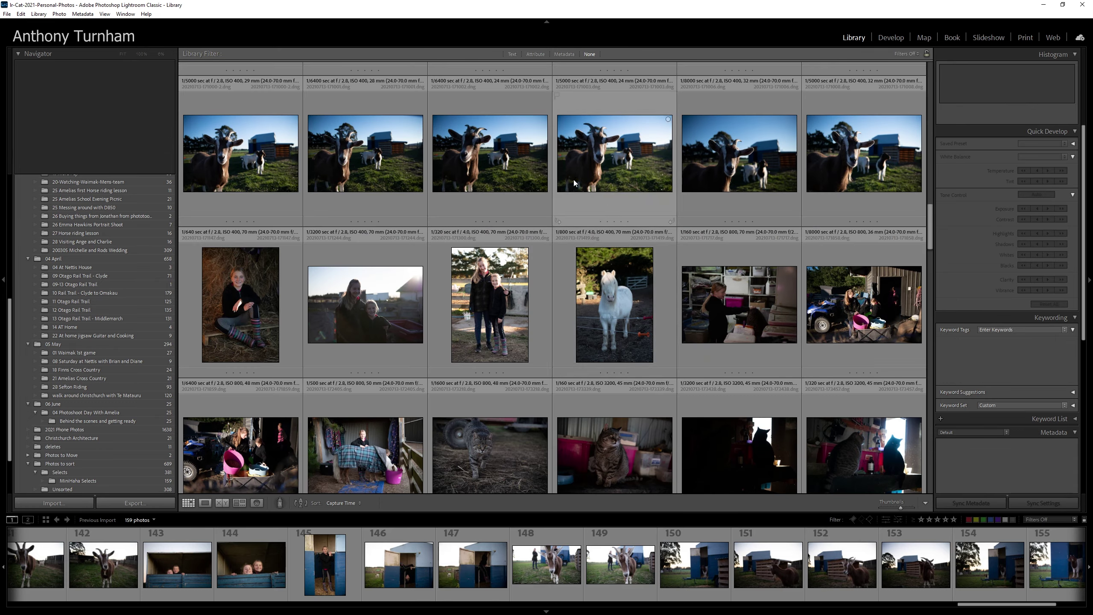
scroll(605, 181, up, 4)
scroll(613, 334, down, 6)
double_click(390, 167)
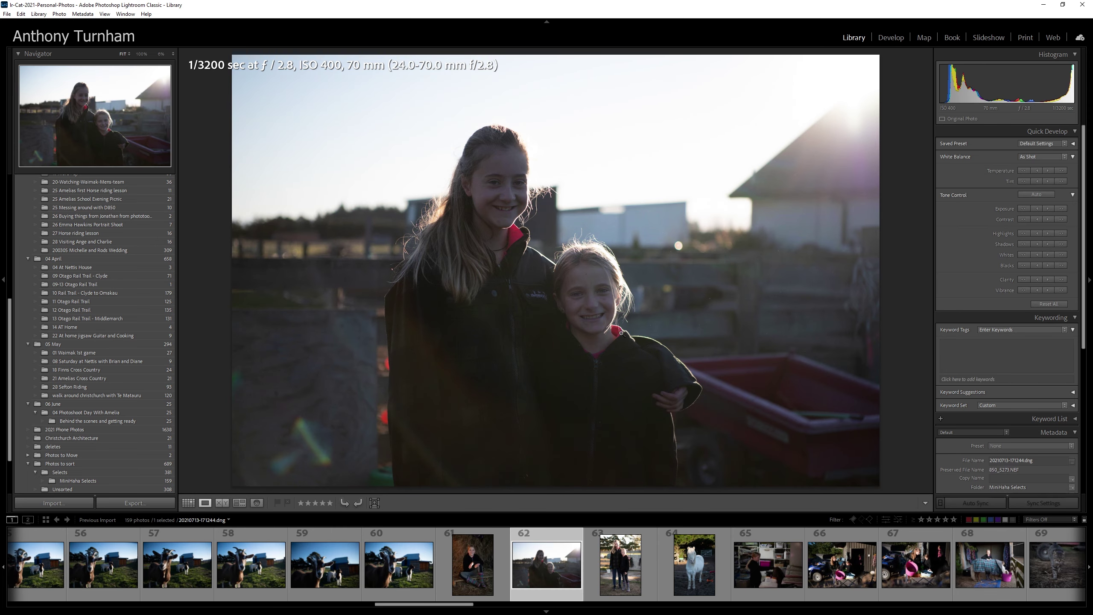
key(d)
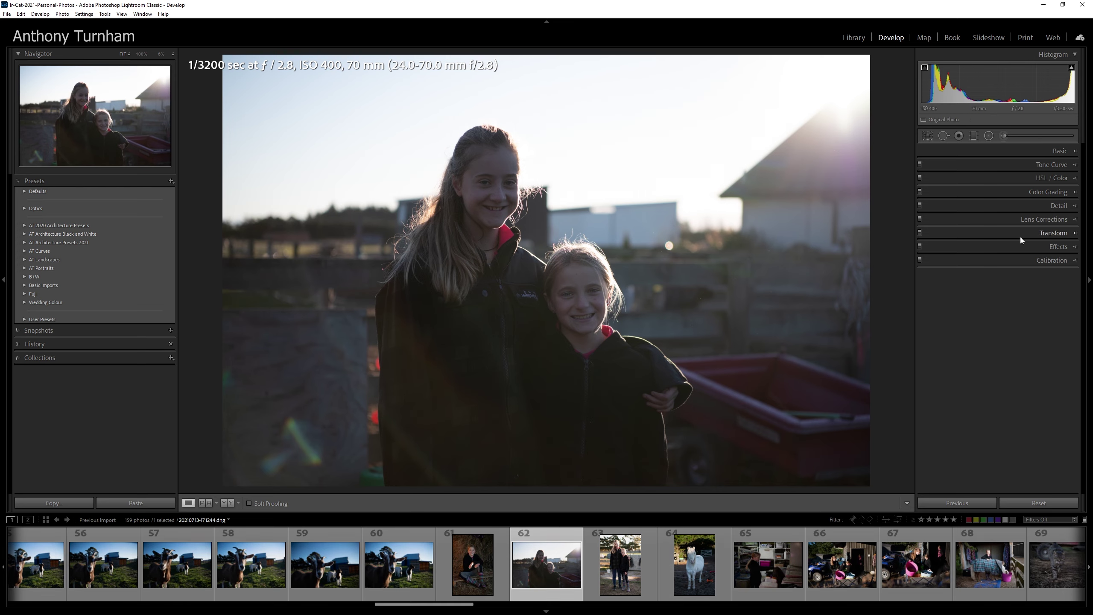
Step: Browse the profiles in the Basic adjustments and apply the Camera Matching profile Flat to the photo
click(1041, 151)
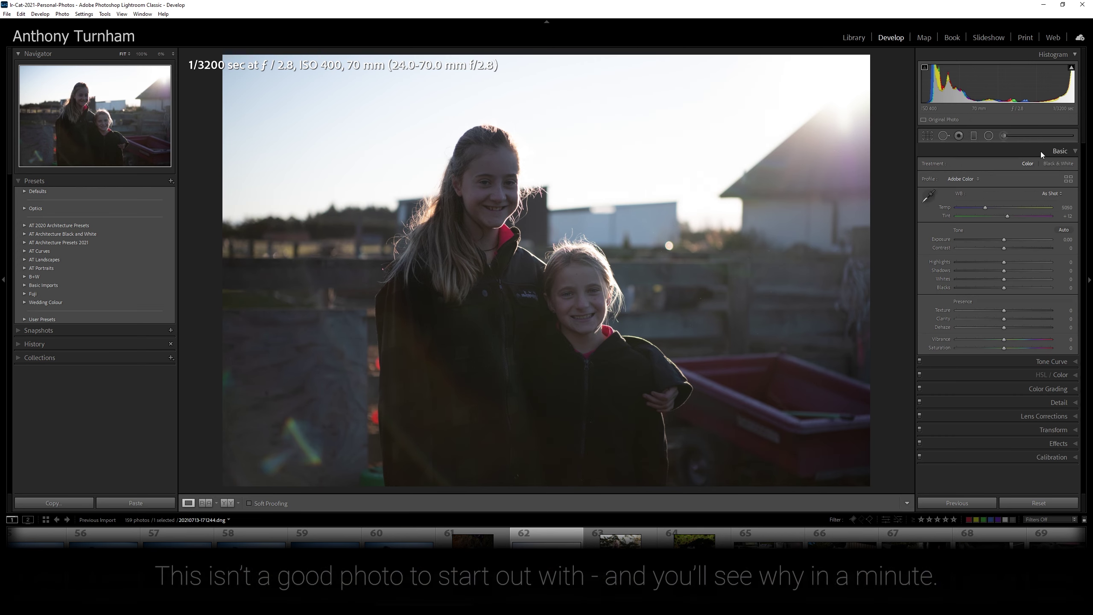
click(971, 178)
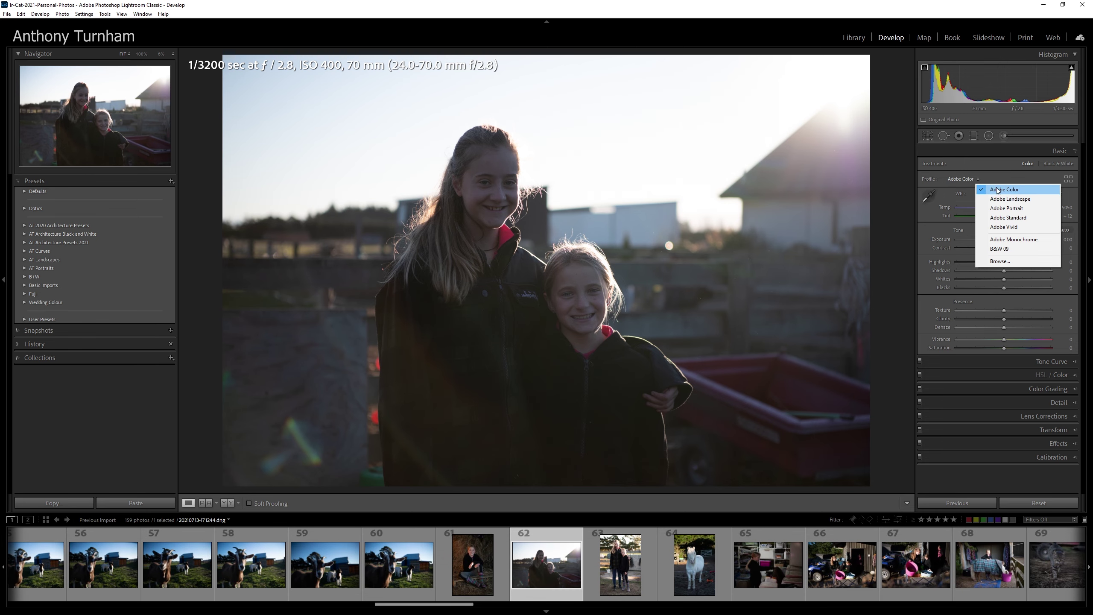
click(1023, 261)
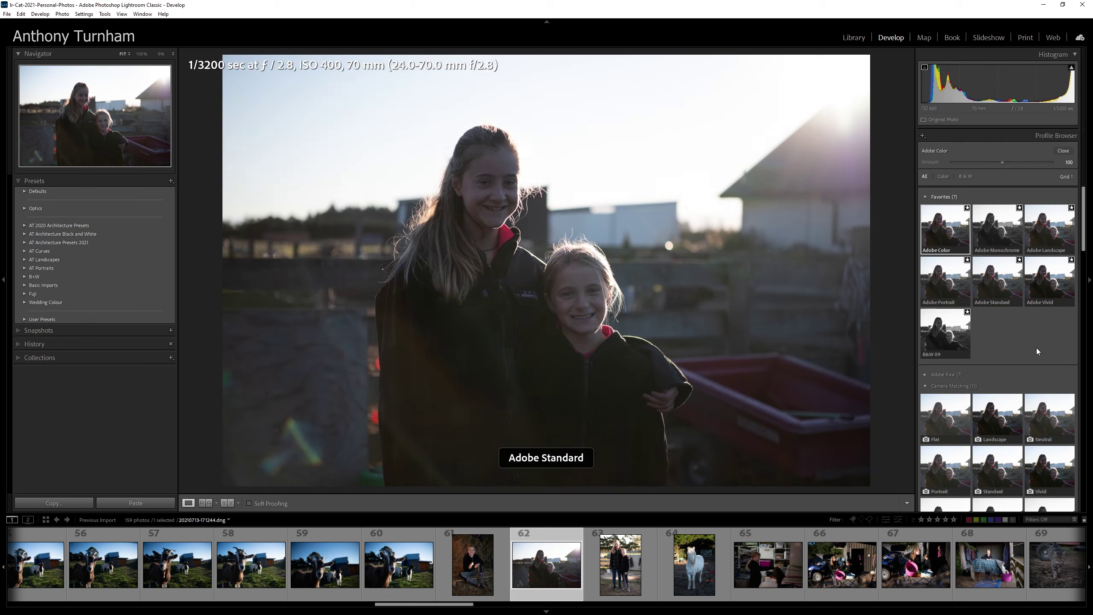
scroll(1036, 351, down, 2)
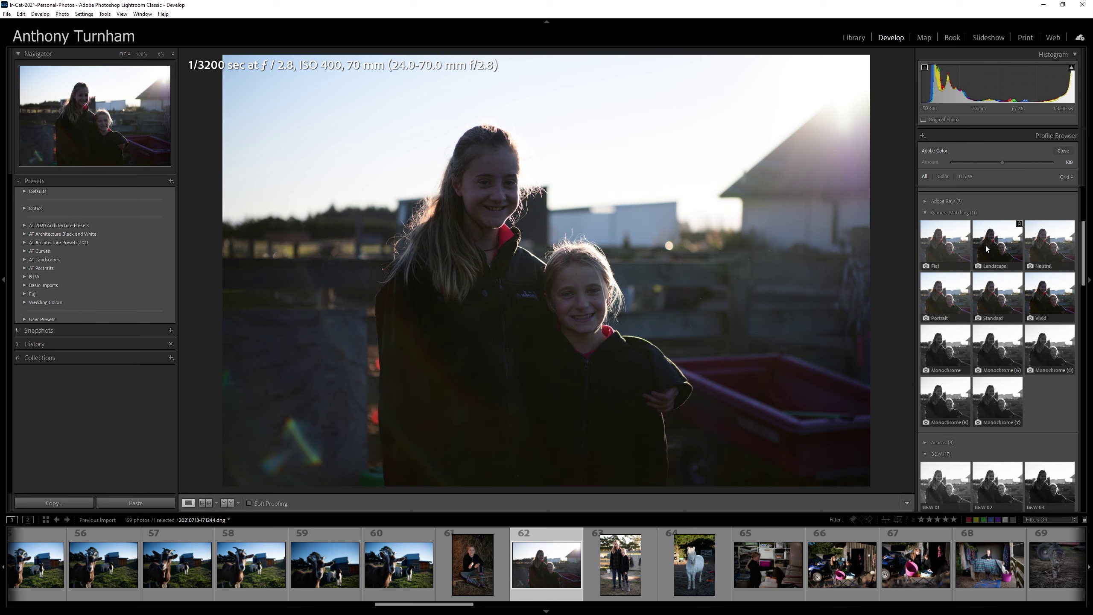
click(928, 255)
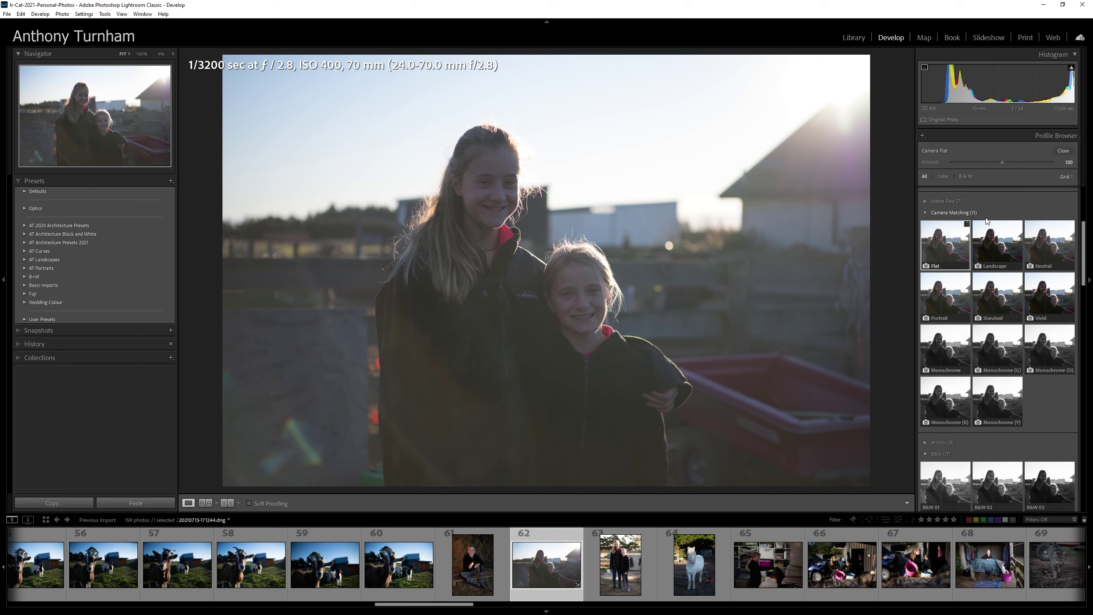
click(1062, 150)
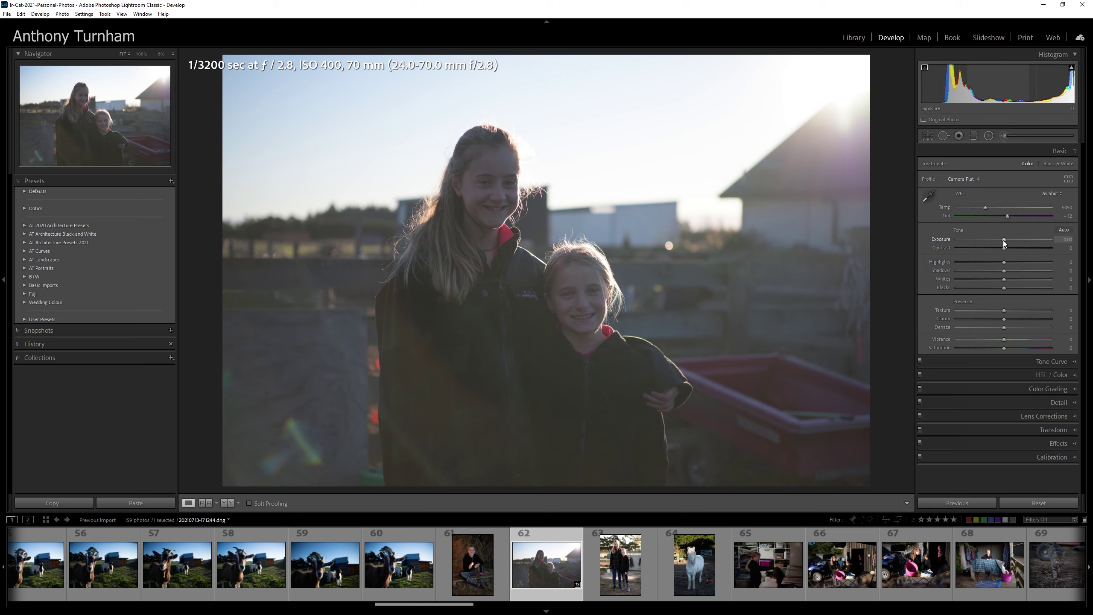
Step: Try a higher Contrast and Blacks at -54 on the backlit portrait of the two girls, and reset both adjustments
drag(1004, 248, 1034, 249)
double_click(1034, 248)
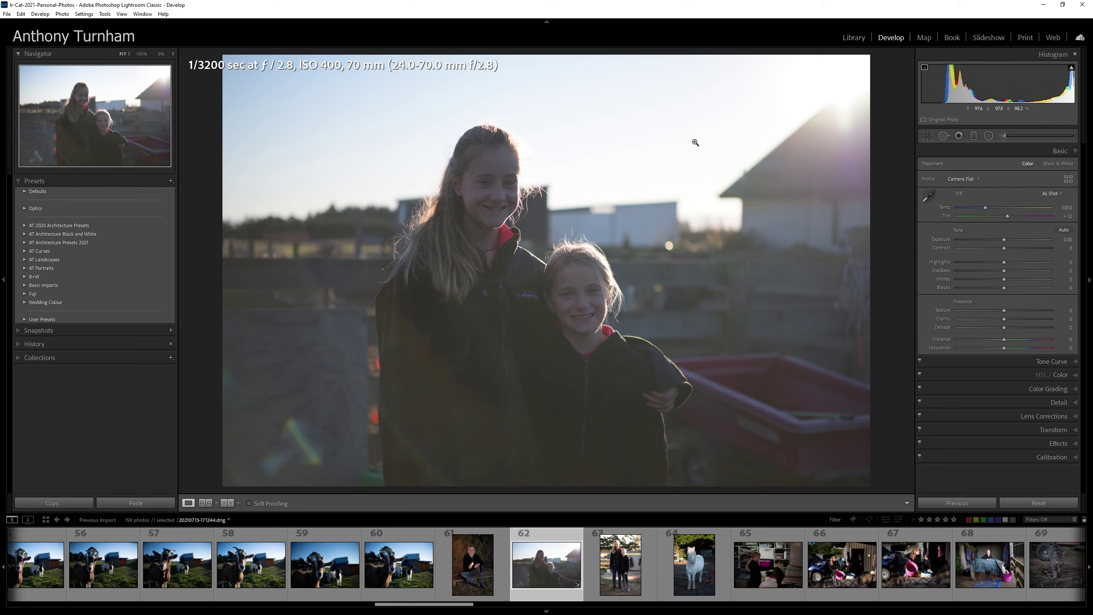
drag(1004, 288, 979, 290)
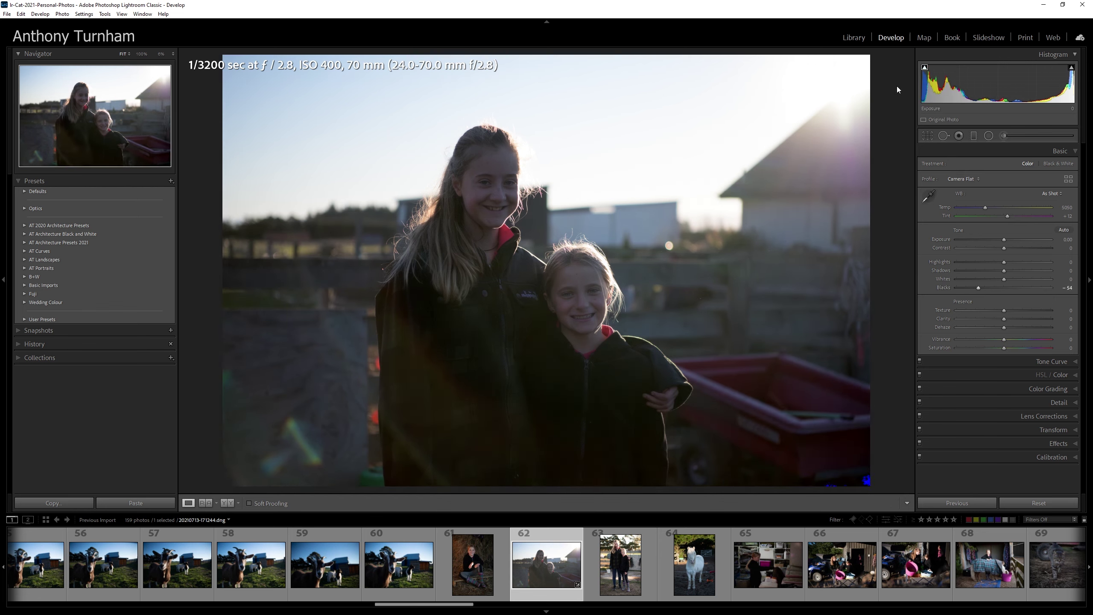
click(926, 69)
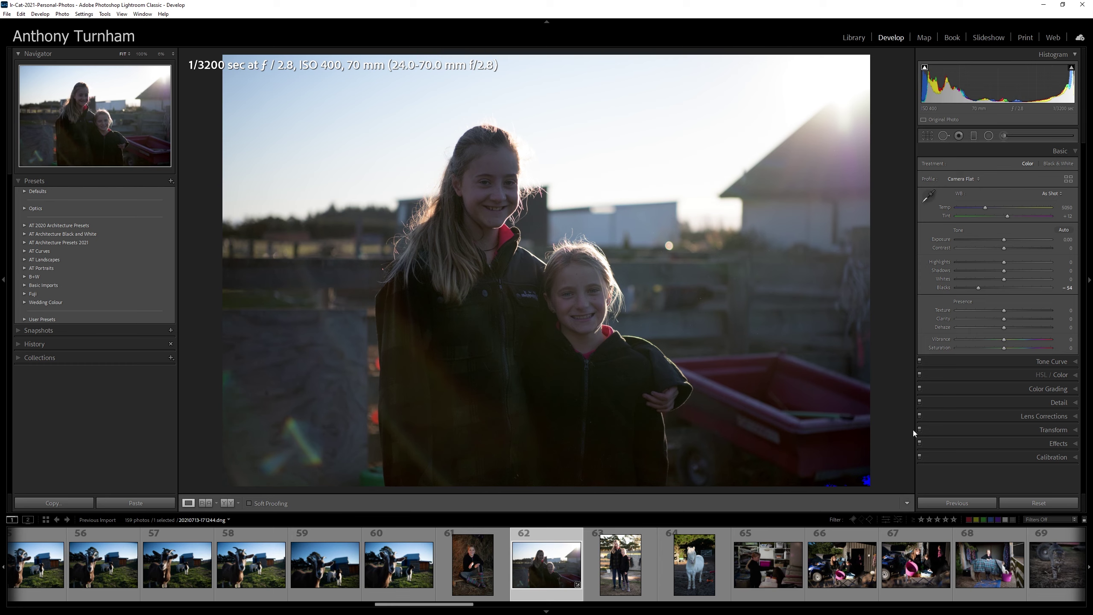
mouse_move(978, 287)
mouse_down()
mouse_move(968, 289)
mouse_move(980, 288)
mouse_up()
double_click(979, 289)
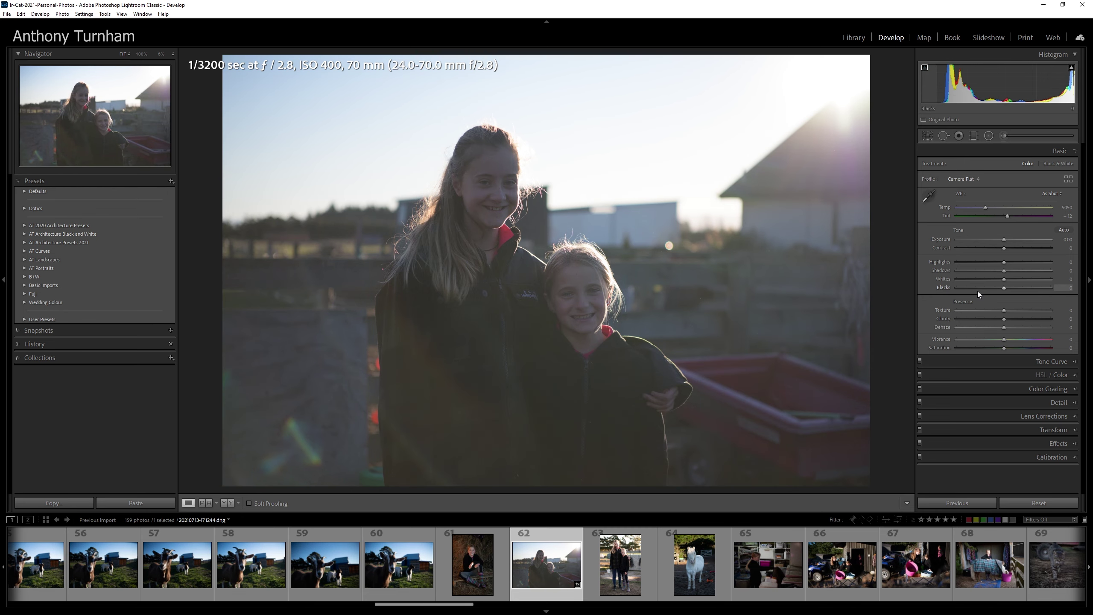
Step: Open goat photo 20210713-170958.dng in Develop, compare the Camera Matching profiles Flat and Landscape, and apply Flat
scroll(184, 583, up, 3)
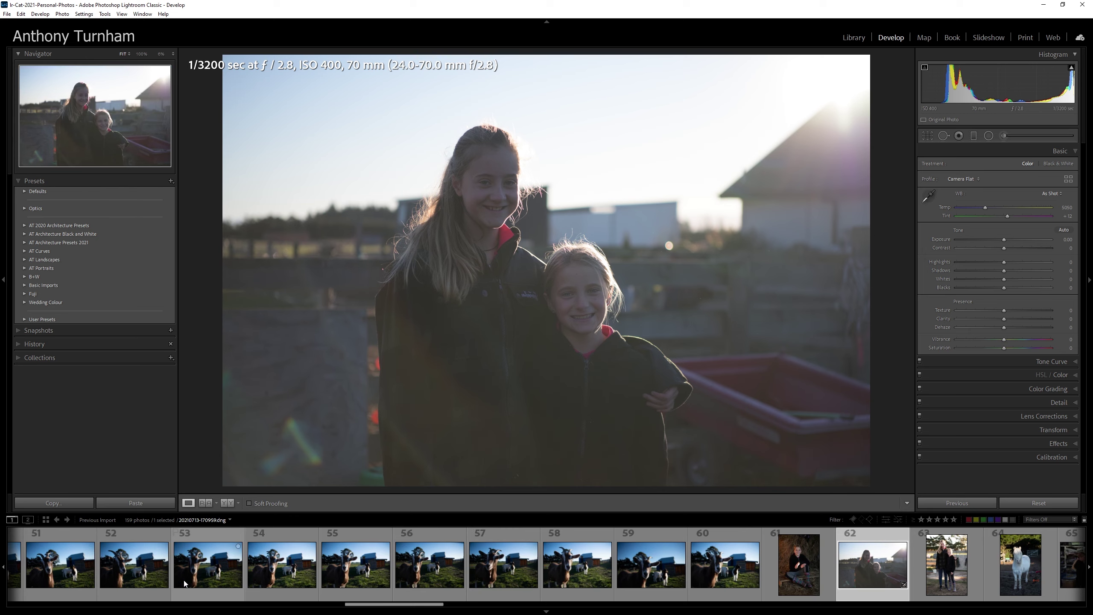
scroll(189, 581, up, 2)
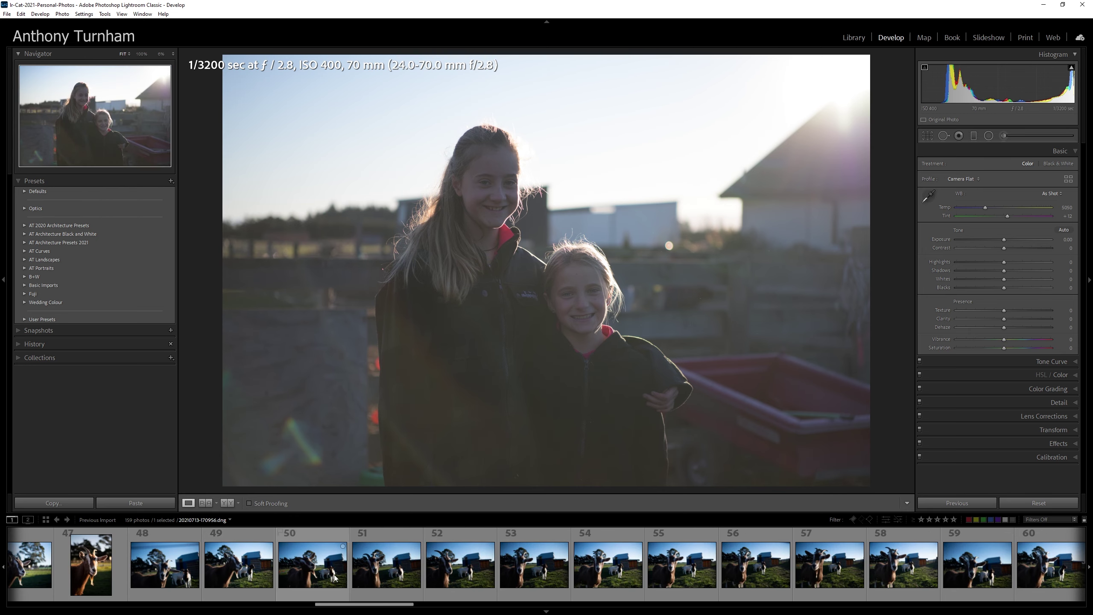
click(461, 573)
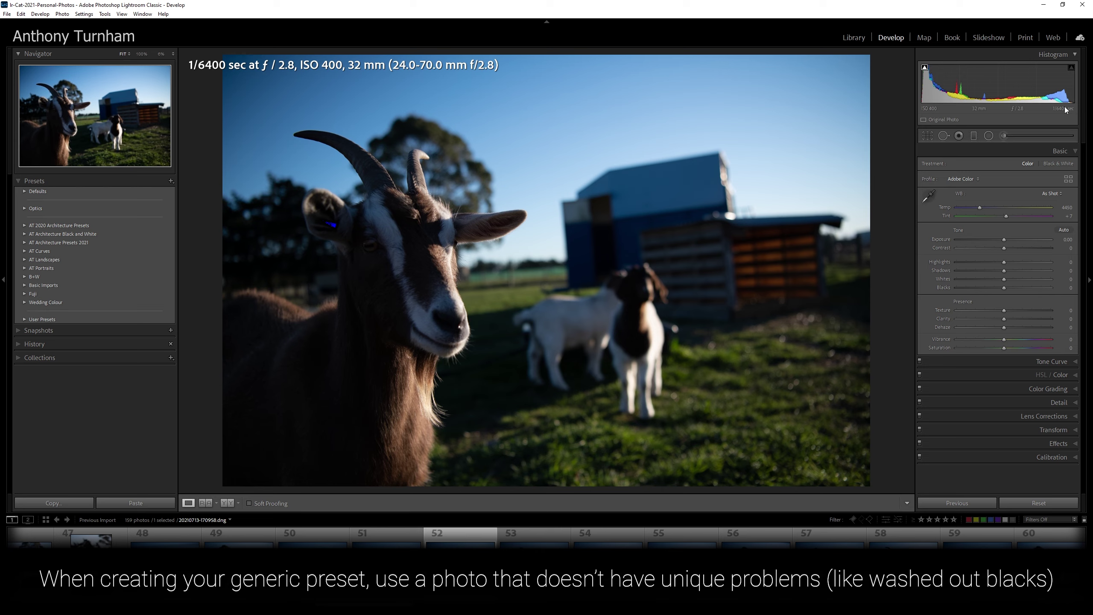
click(955, 180)
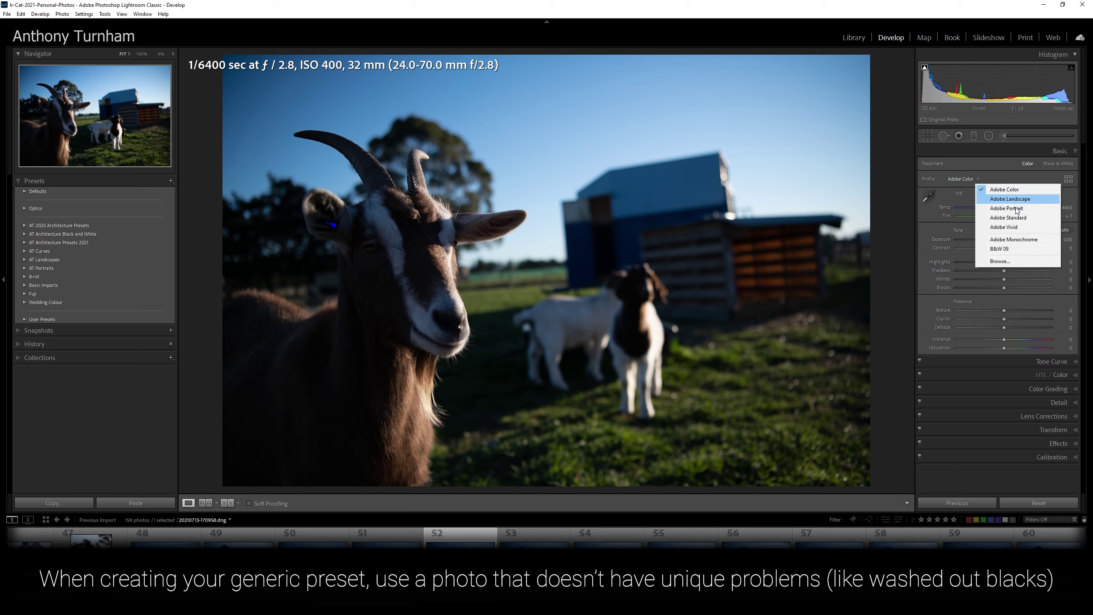
click(1020, 262)
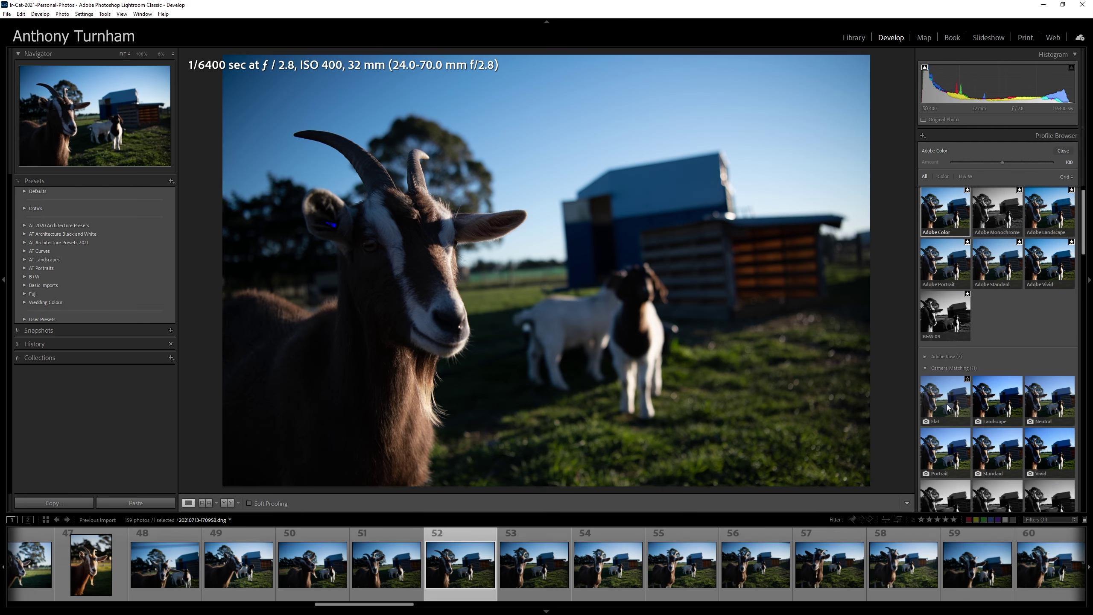
click(940, 409)
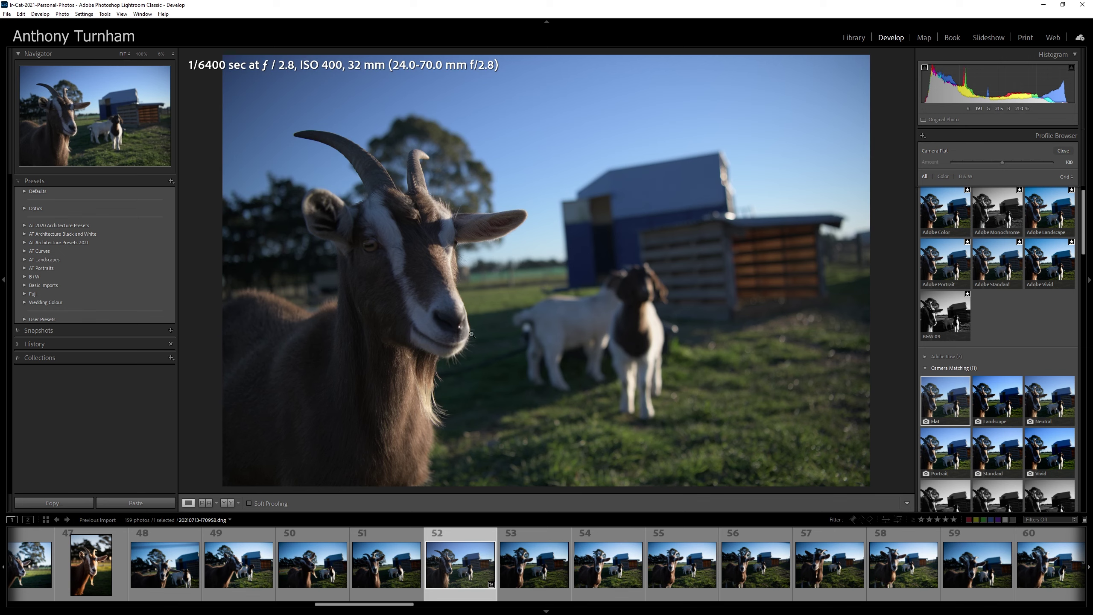
click(1007, 404)
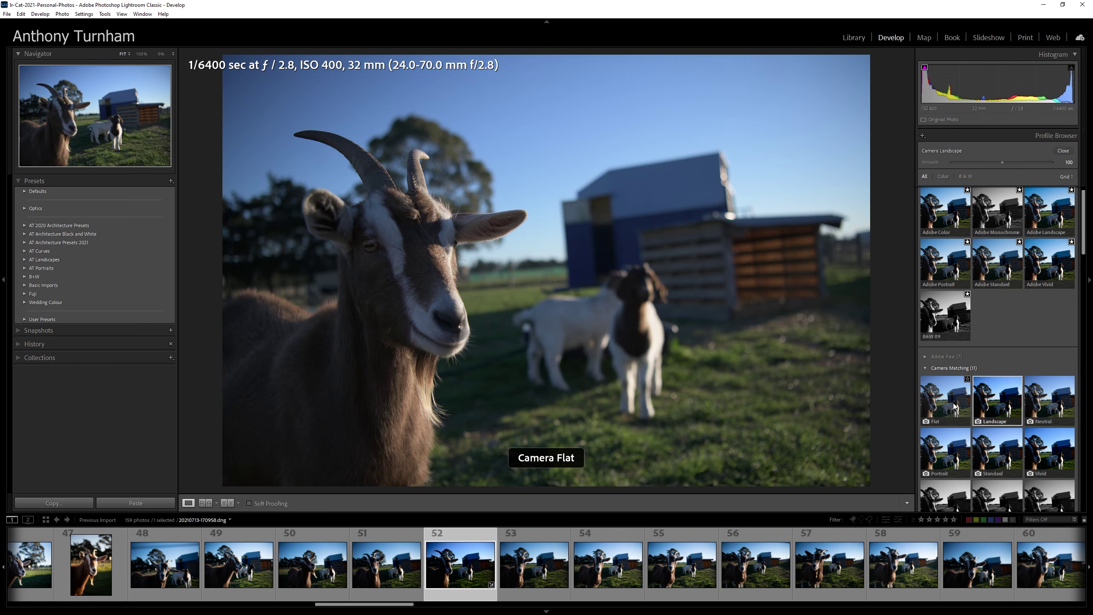
click(954, 407)
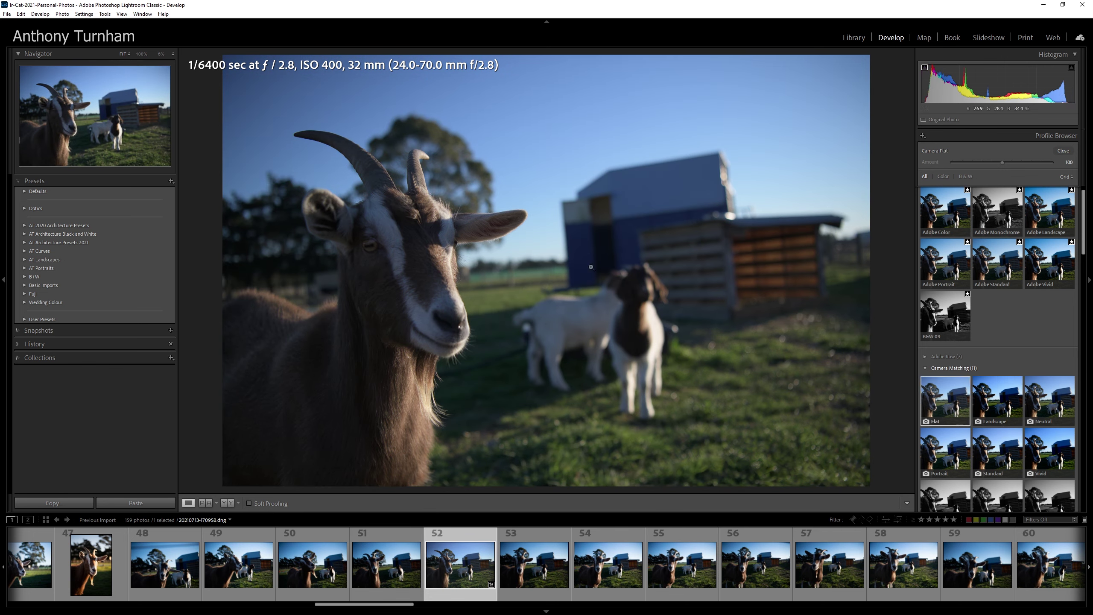
click(1063, 150)
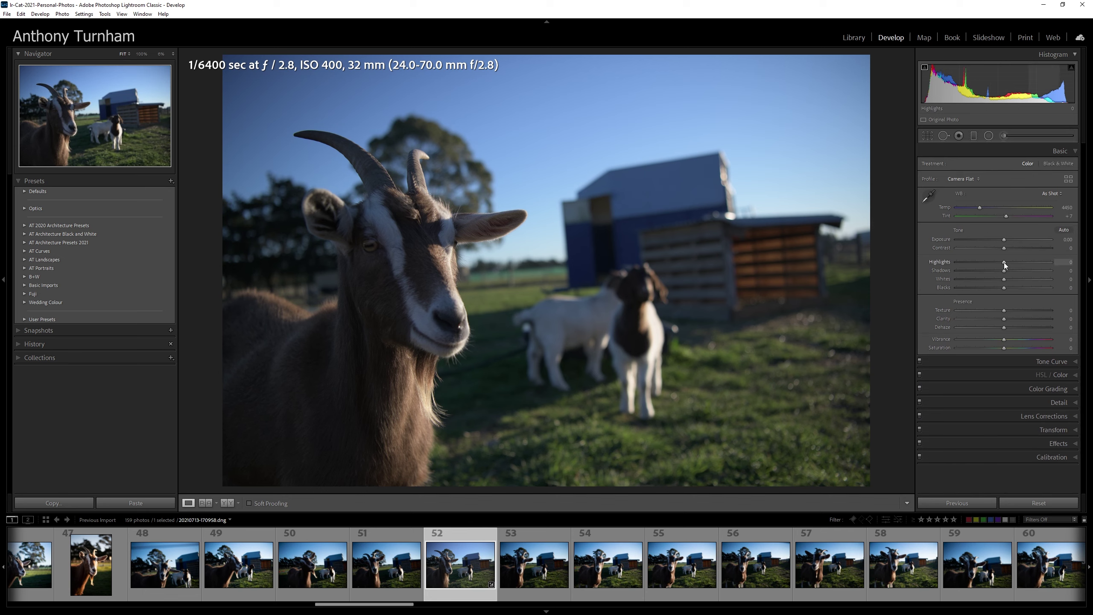
Step: Lower the goat photo's Highlights to -29 and raise its Shadows to +30
mouse_move(1002, 263)
mouse_down()
mouse_move(968, 266)
mouse_move(1072, 267)
mouse_move(989, 262)
mouse_up()
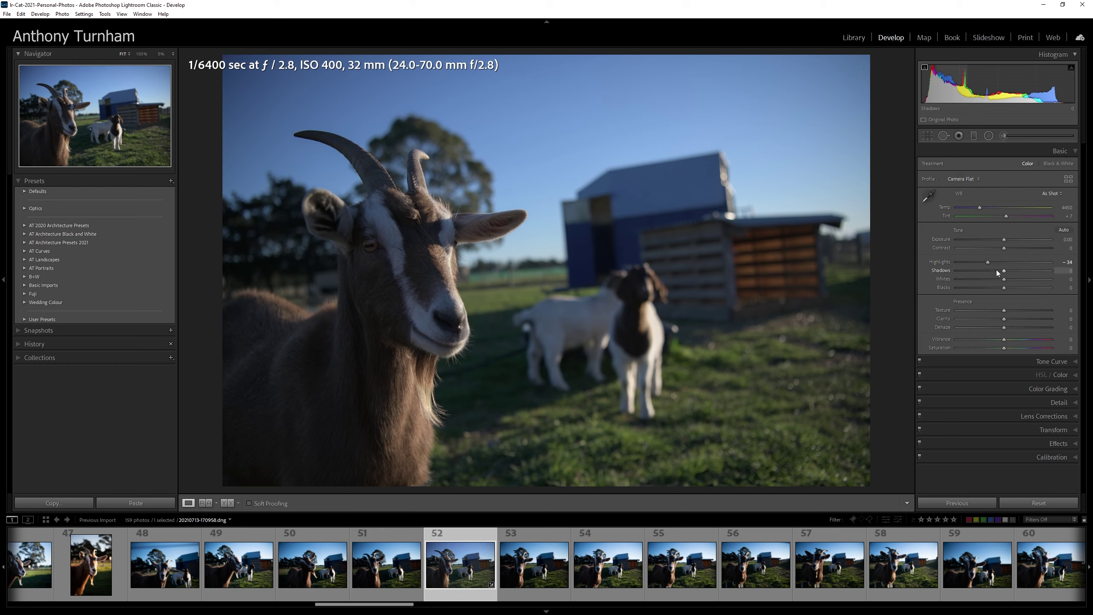
drag(989, 262, 1019, 271)
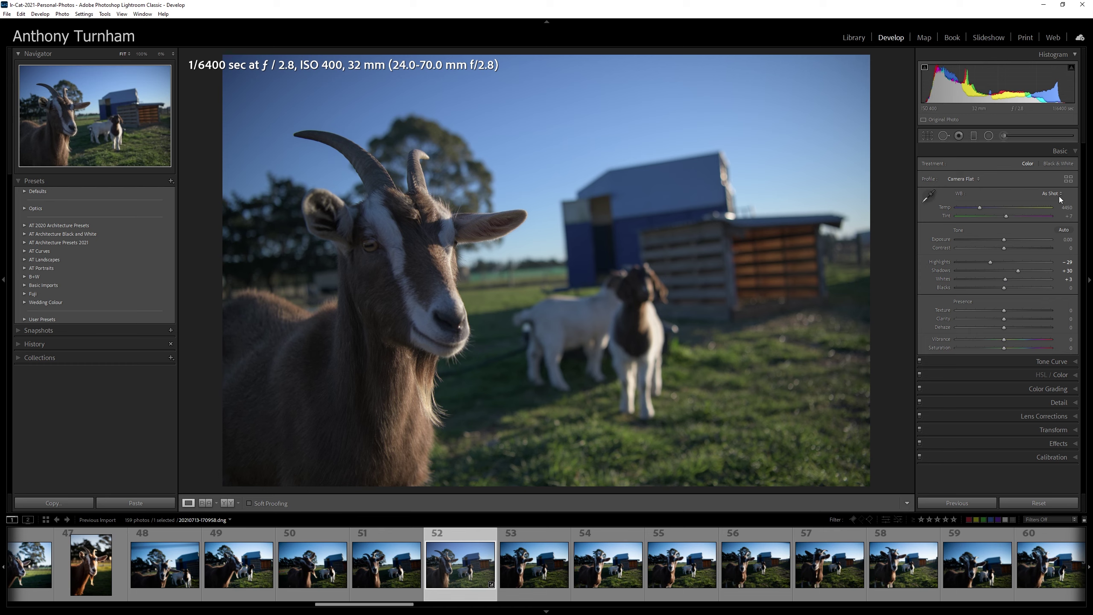
Step: Turn on the highlight clipping warning and adjust the goat photo's Whites to +39
drag(1005, 279, 1032, 278)
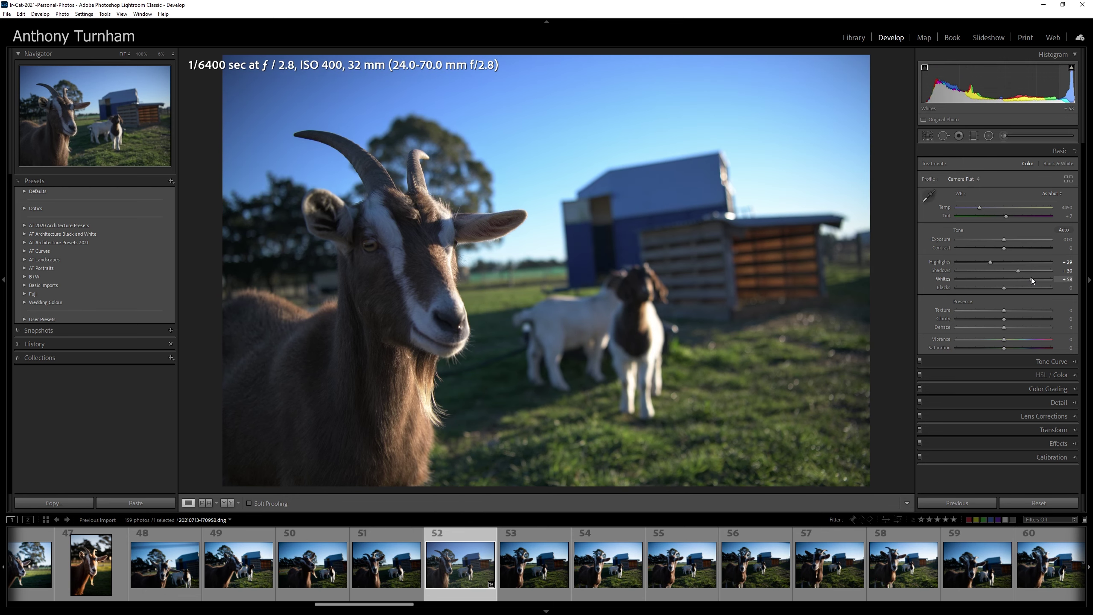
click(1072, 67)
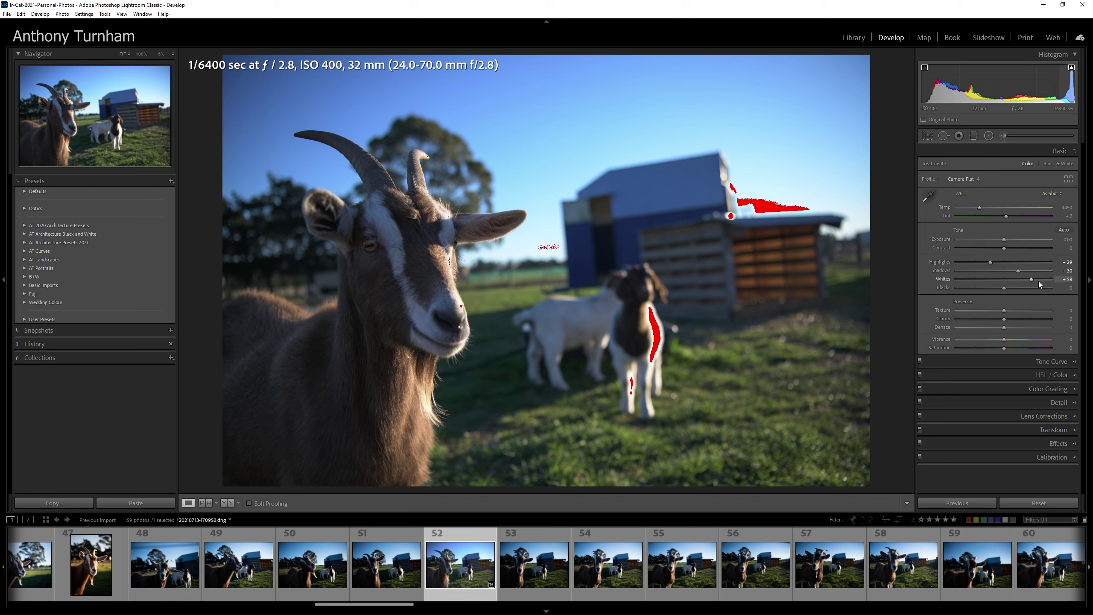
drag(1034, 279, 1027, 278)
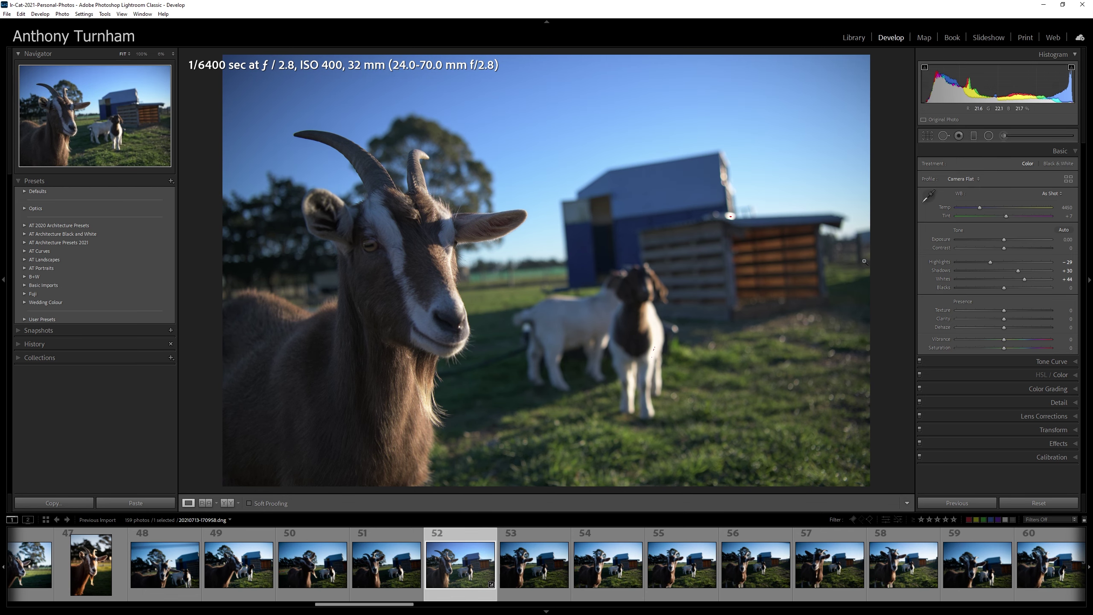
drag(1025, 278, 1032, 279)
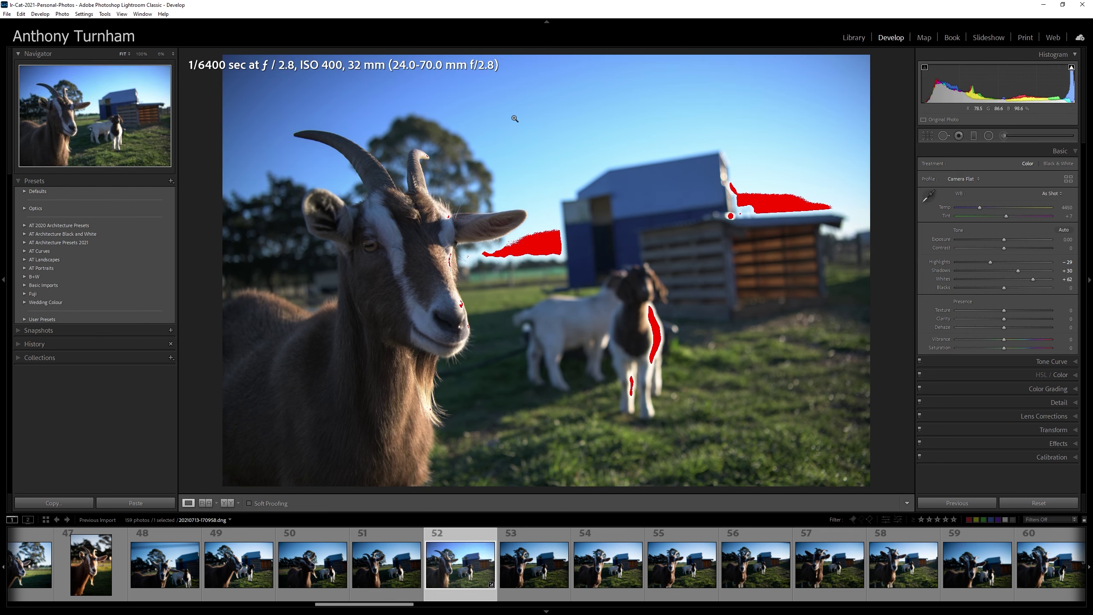
drag(1034, 280, 1020, 281)
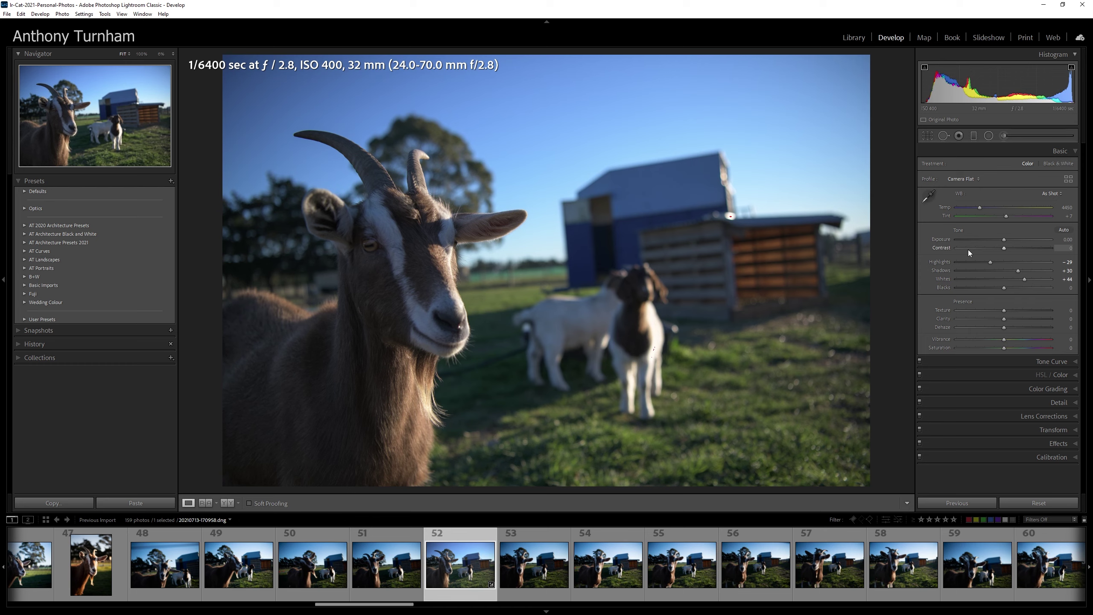
drag(1028, 277, 1024, 279)
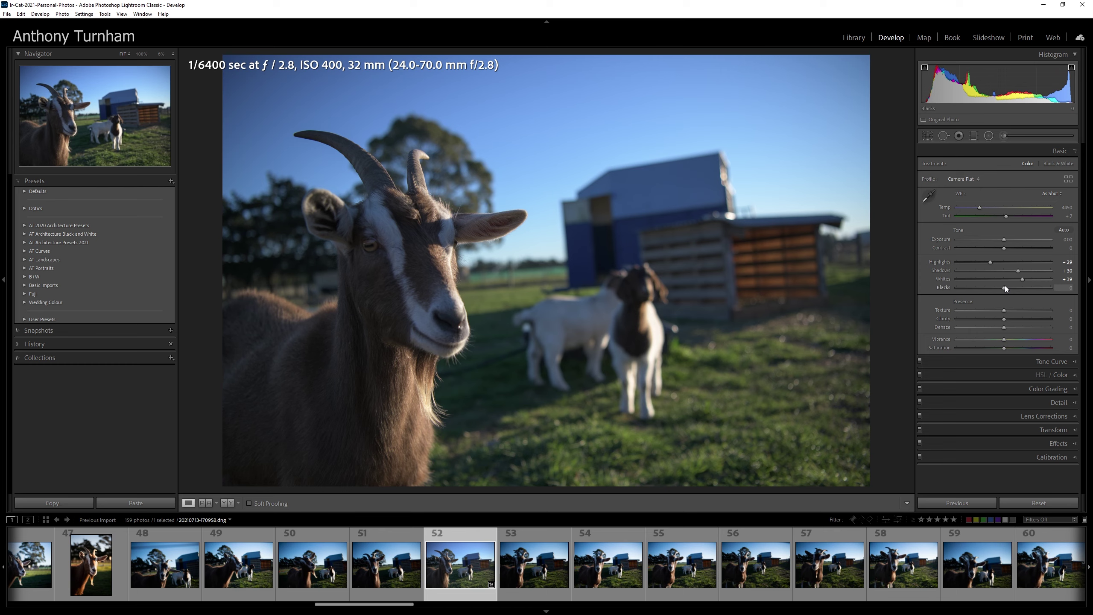
Step: Try Blacks at several levels down to -58 against the shadow clipping warning, and settle on -11
drag(1004, 289, 996, 291)
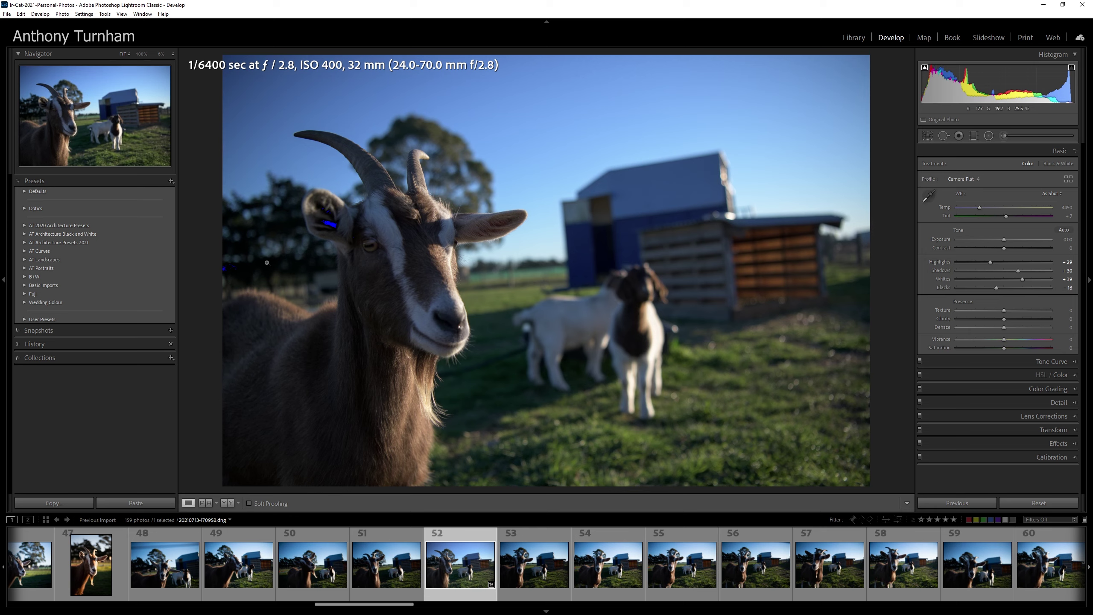
drag(996, 287, 974, 289)
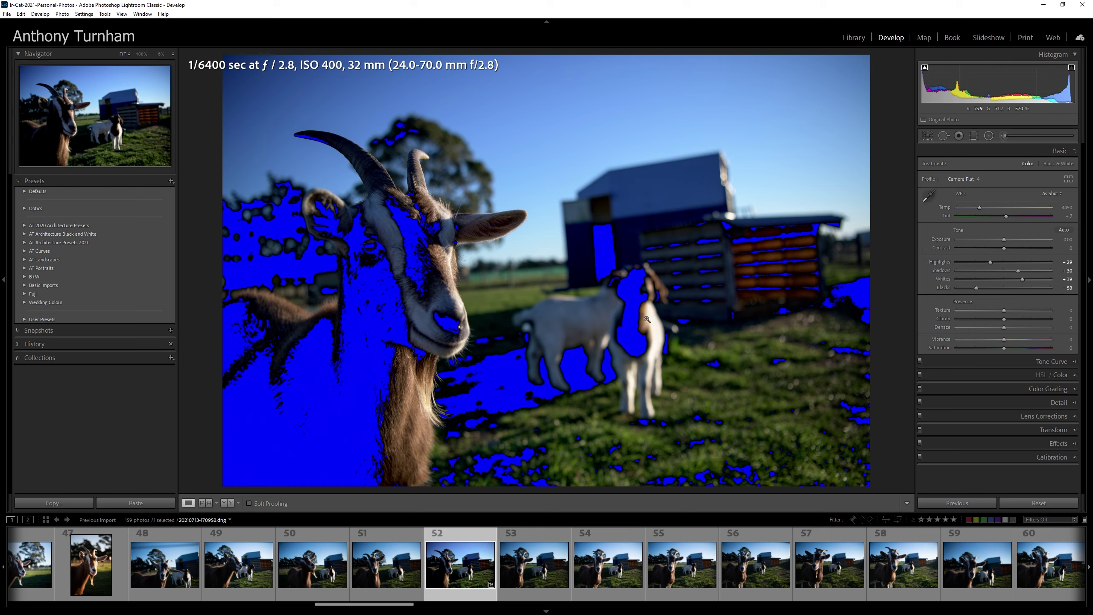
drag(977, 288, 994, 287)
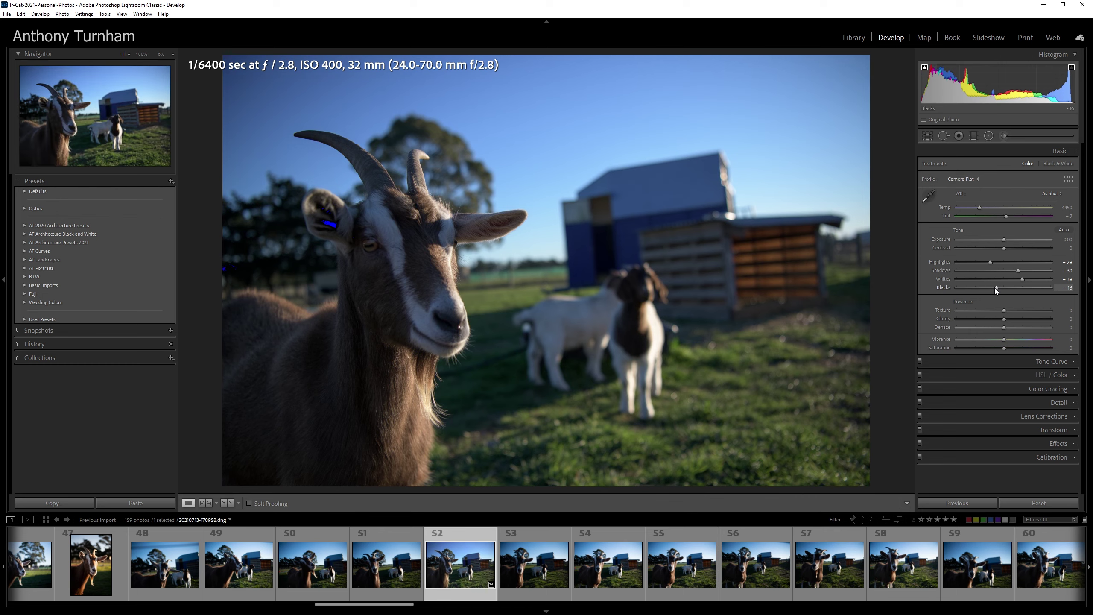
drag(995, 288, 1001, 294)
Step: Try Texture and Clarity at their maximum on the goat photo, and set Texture to +4 and Clarity to +15
drag(1006, 310, 1049, 305)
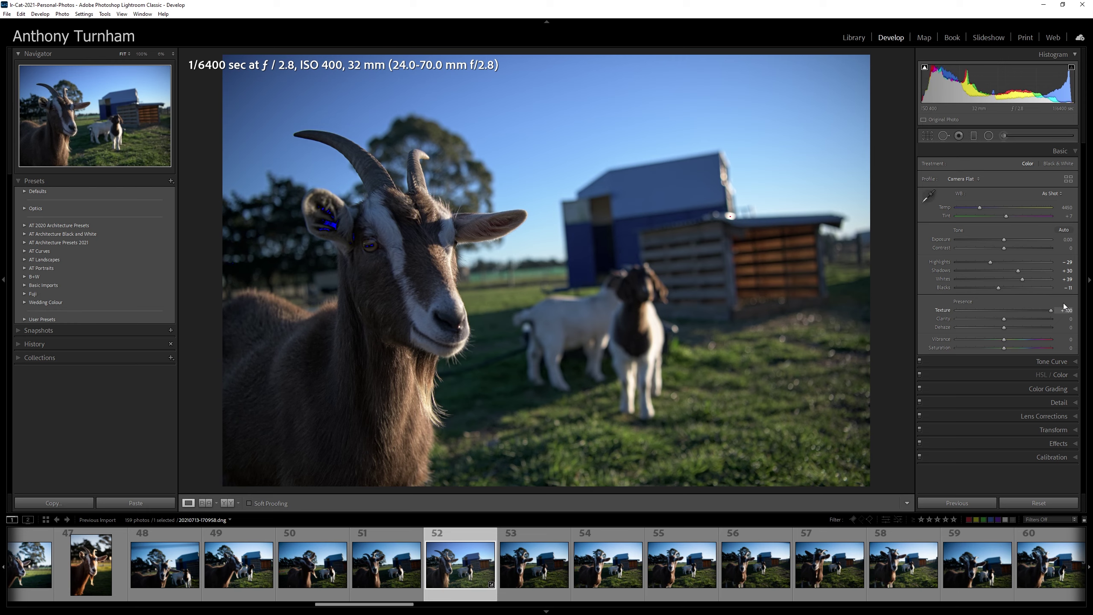
drag(1059, 306, 1007, 314)
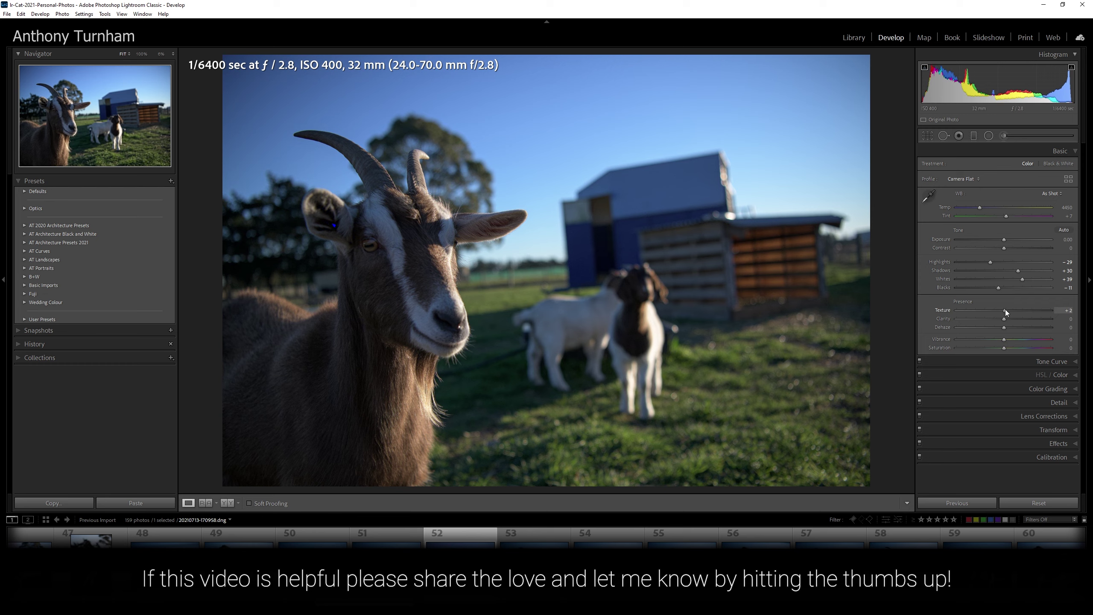
drag(1006, 310, 1077, 322)
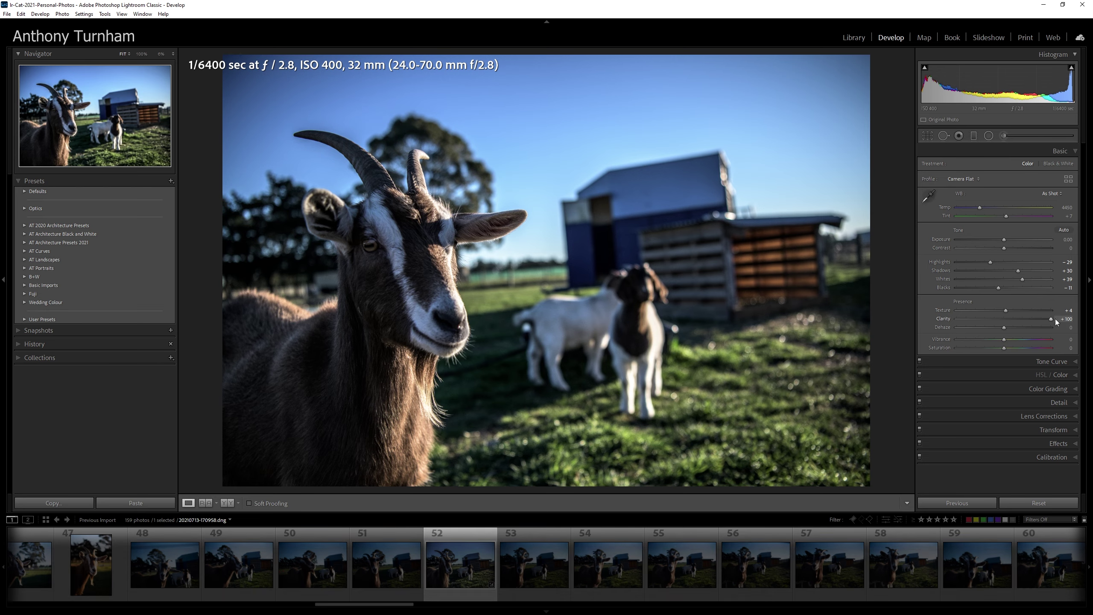
drag(1051, 319, 1012, 332)
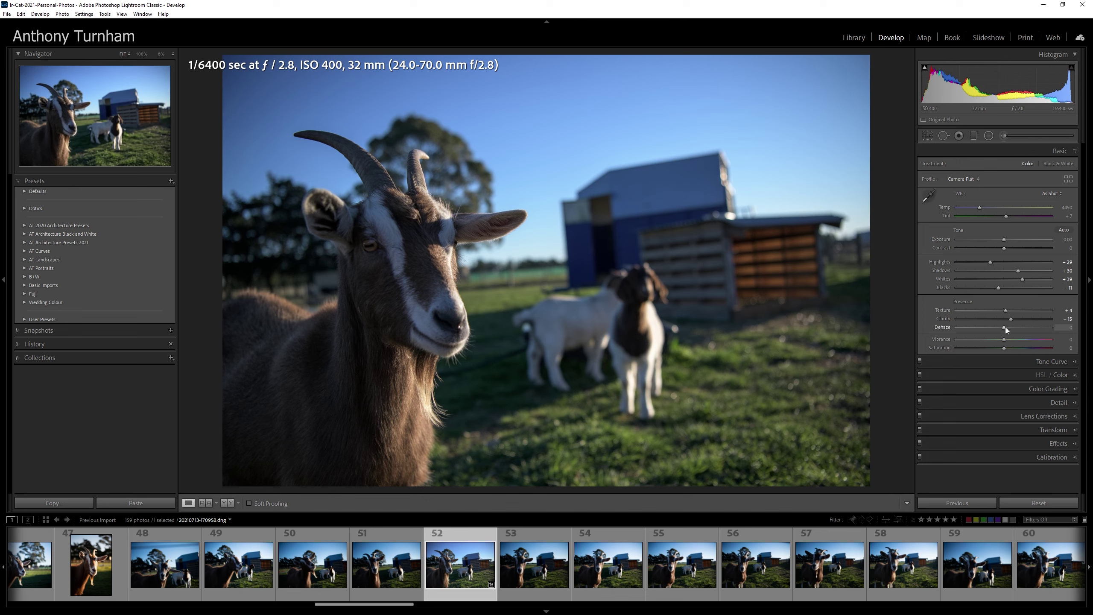
Step: Set the goat photo's Dehaze to +5
mouse_move(1005, 327)
mouse_down()
mouse_move(1062, 328)
mouse_move(994, 328)
mouse_move(1075, 331)
mouse_move(1010, 333)
mouse_move(1007, 346)
mouse_up()
click(1066, 330)
text(5)
key(Return)
Step: Set both Vibrance and Saturation to +10 on the goat photo
click(1063, 340)
text(10)
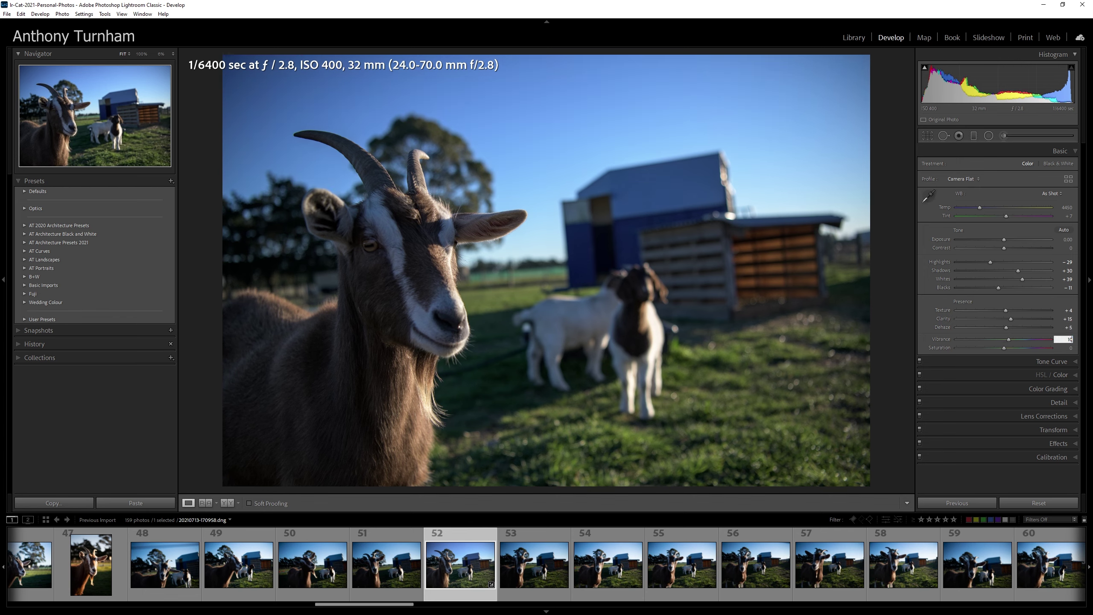
key(Tab)
text(10)
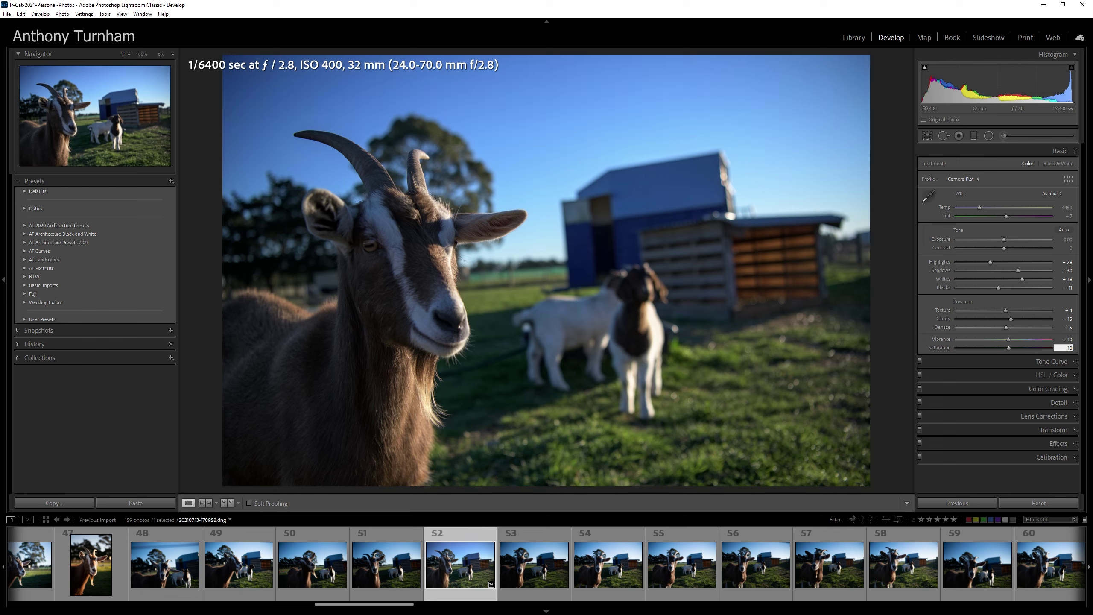
key(Return)
Step: Try lowering the blue channel tone curve's white point to output 222, and reset that point
click(1053, 362)
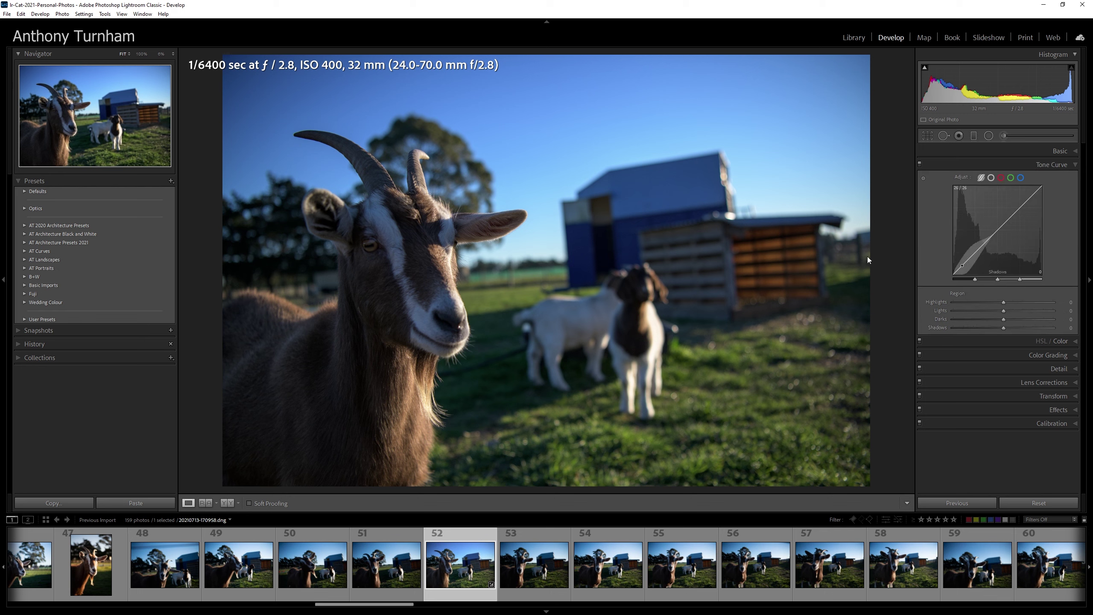
click(1021, 177)
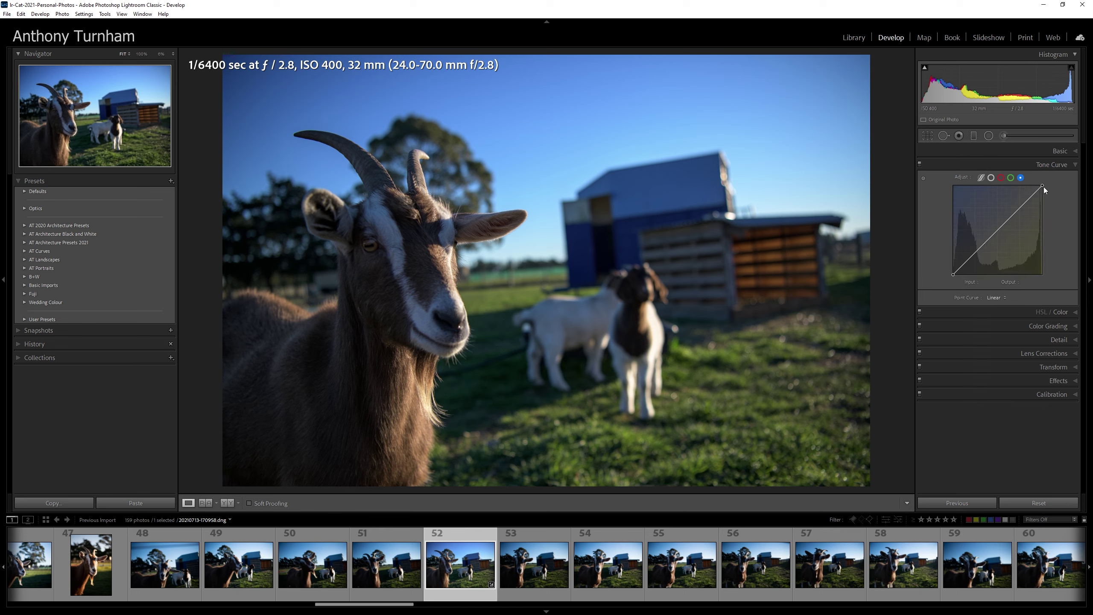
drag(1042, 187, 1042, 196)
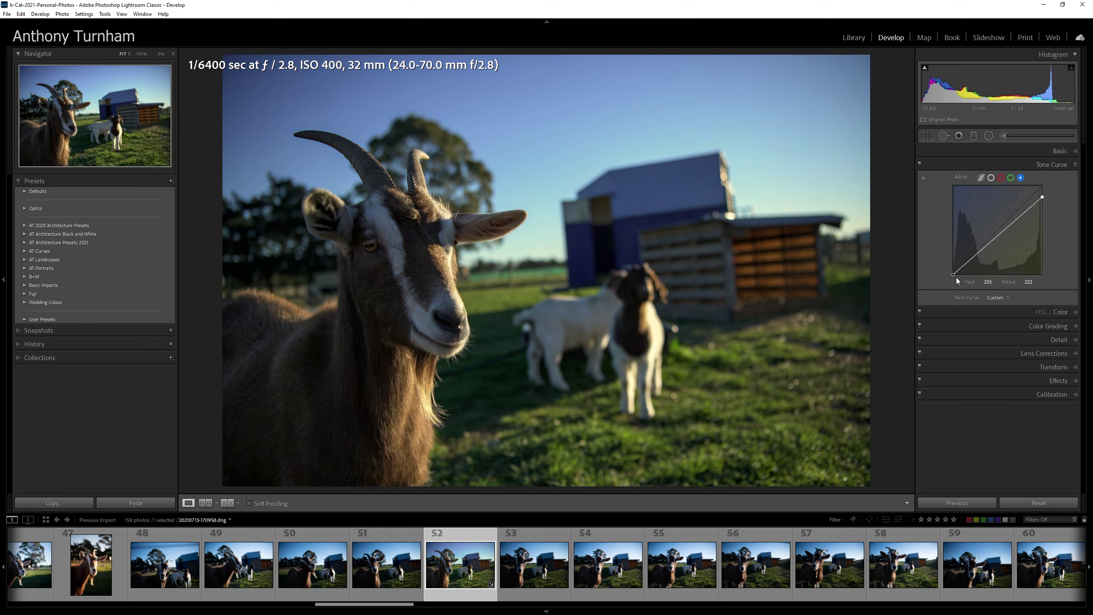
mouse_move(955, 274)
mouse_down()
mouse_move(954, 265)
mouse_move(953, 274)
mouse_up()
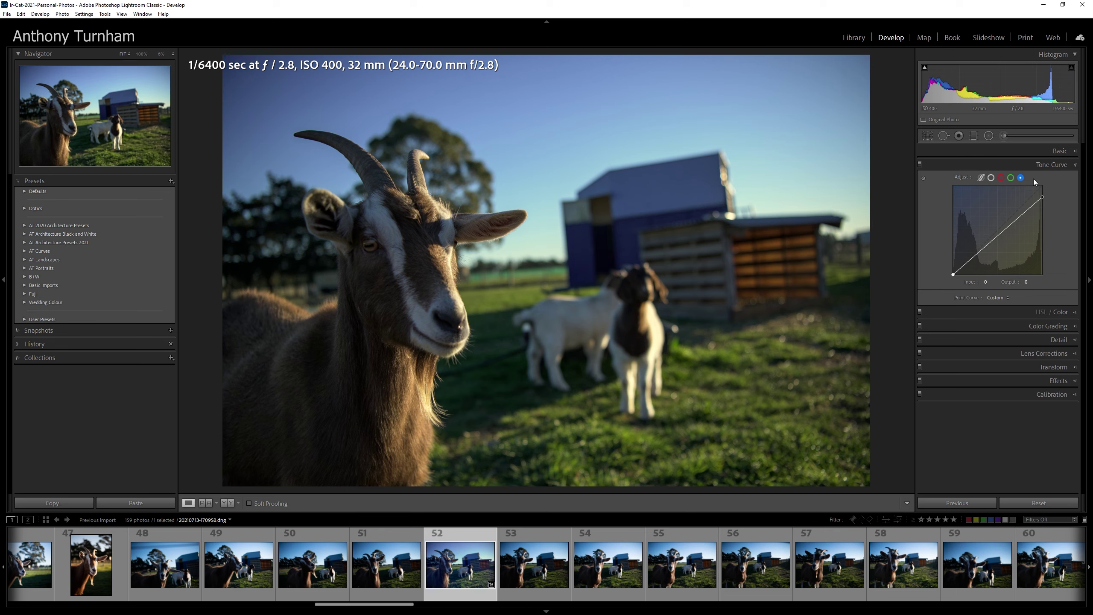
double_click(1042, 196)
Step: Try a contrast S-curve with lifted shadows on the main RGB point curve, and reset the curve to Linear
click(991, 177)
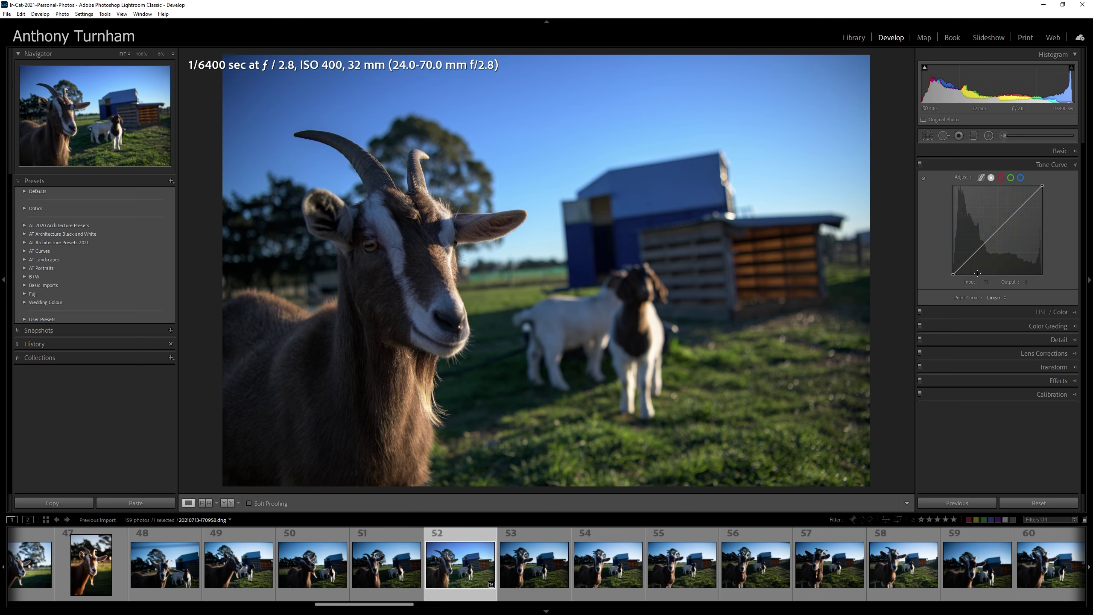
drag(969, 265, 971, 266)
drag(1000, 228, 1000, 220)
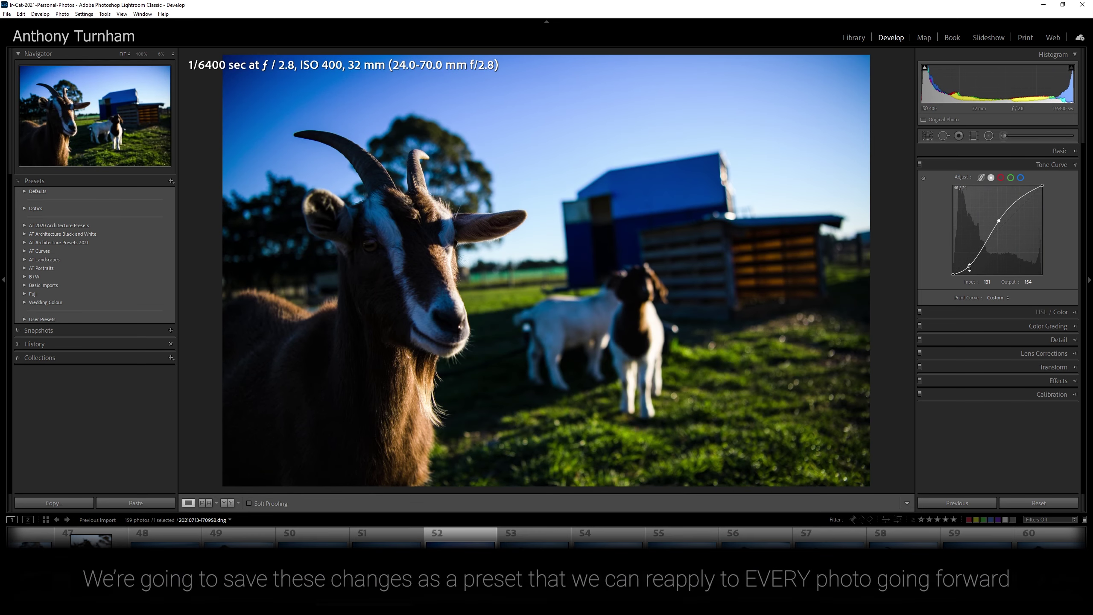
drag(956, 270, 965, 255)
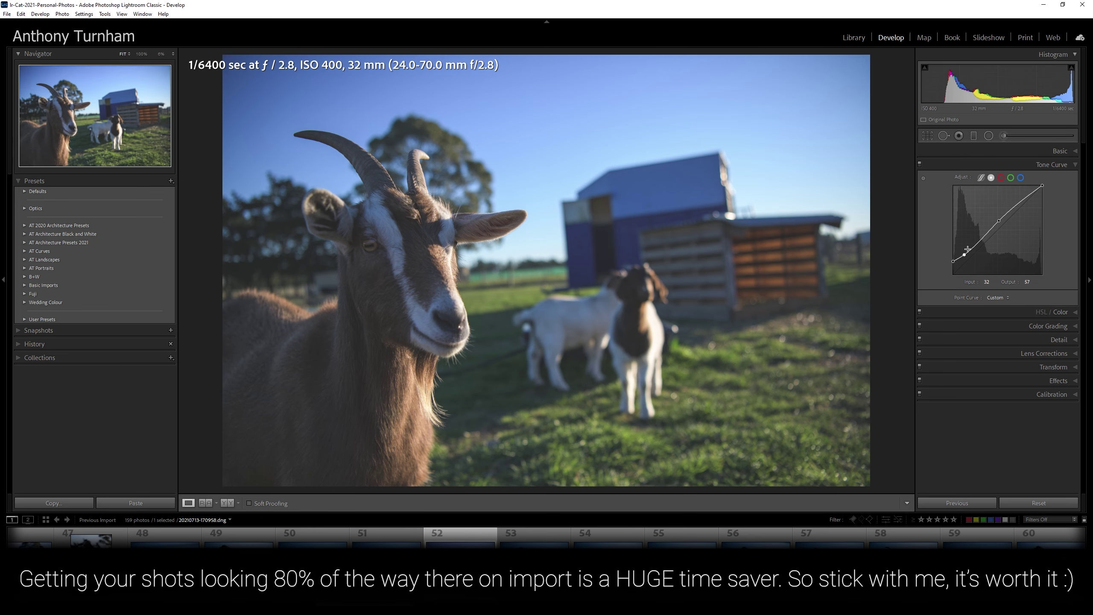
alt+click(962, 178)
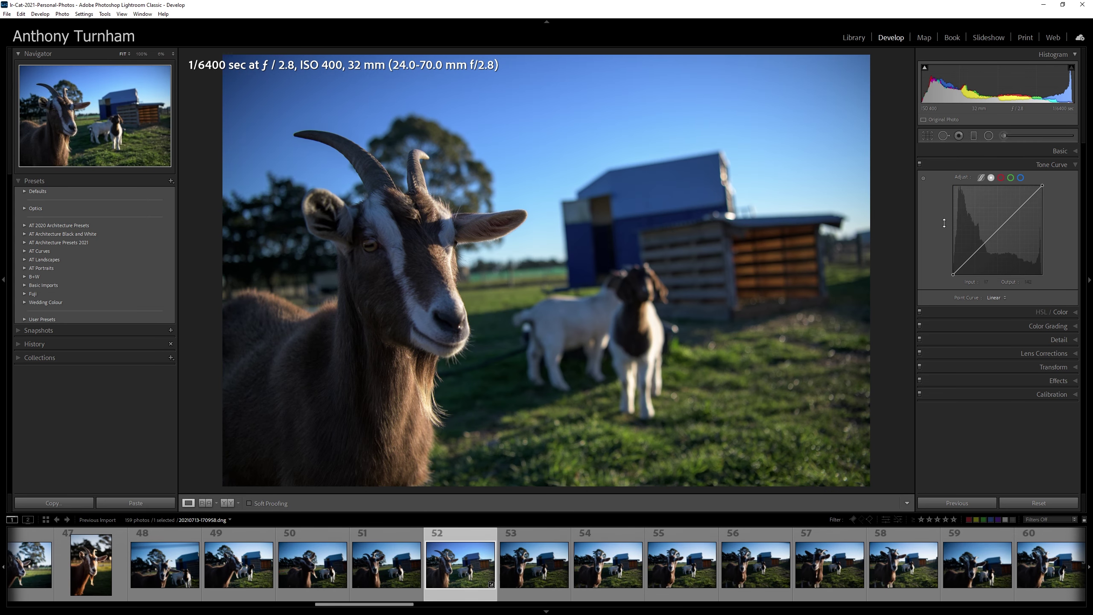
Step: Look into the HSL/Color, Lens Corrections and Detail sections, and expand all develop adjustment sections at once
click(1006, 166)
click(998, 182)
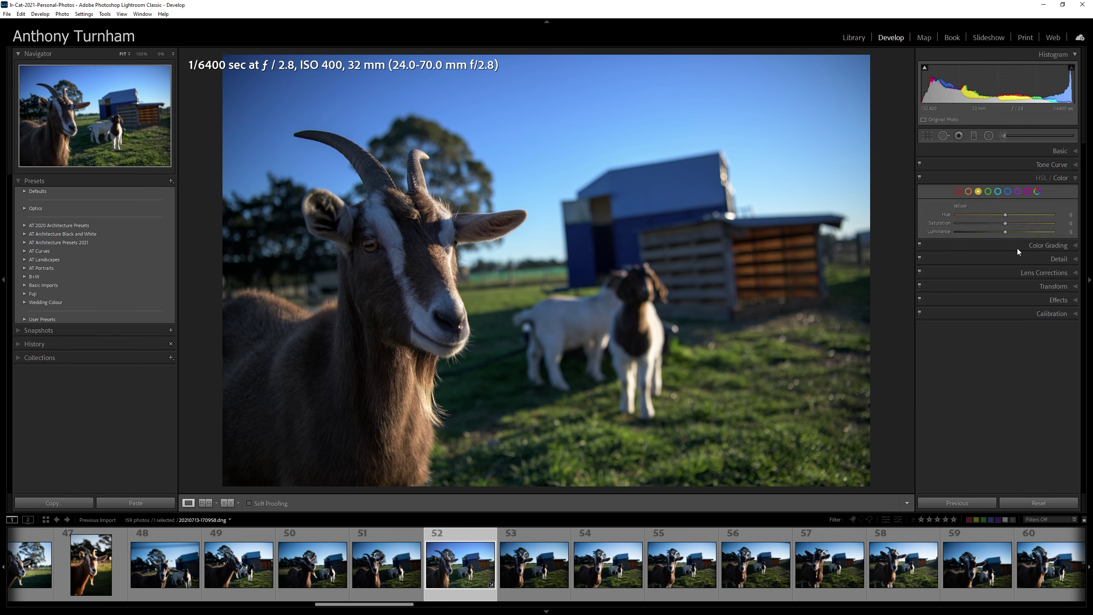
click(984, 274)
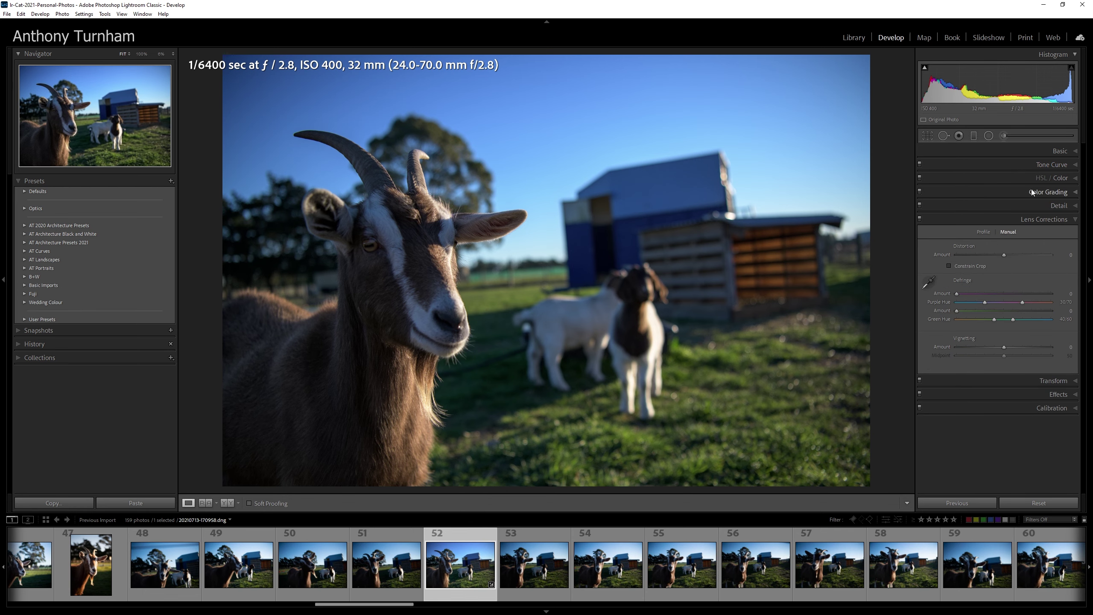
click(1005, 206)
click(1005, 206)
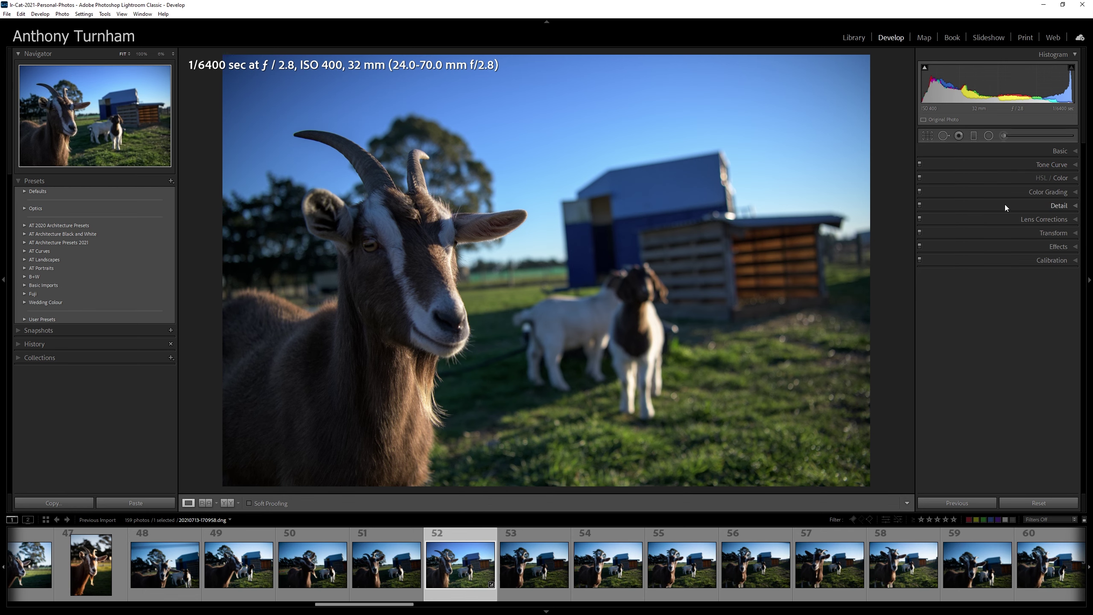
right_click(996, 206)
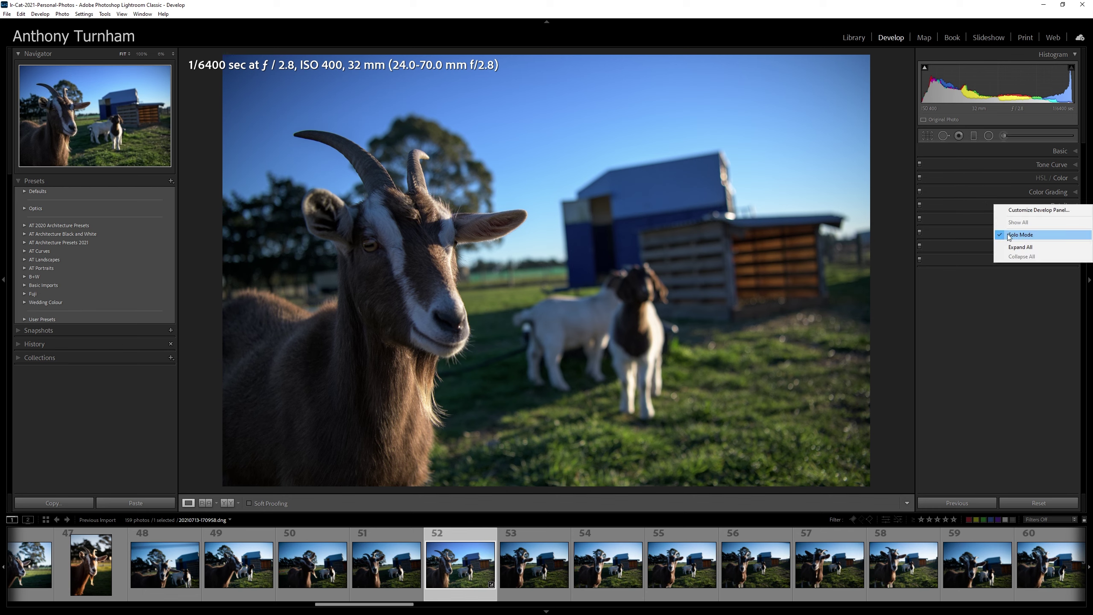
click(1016, 248)
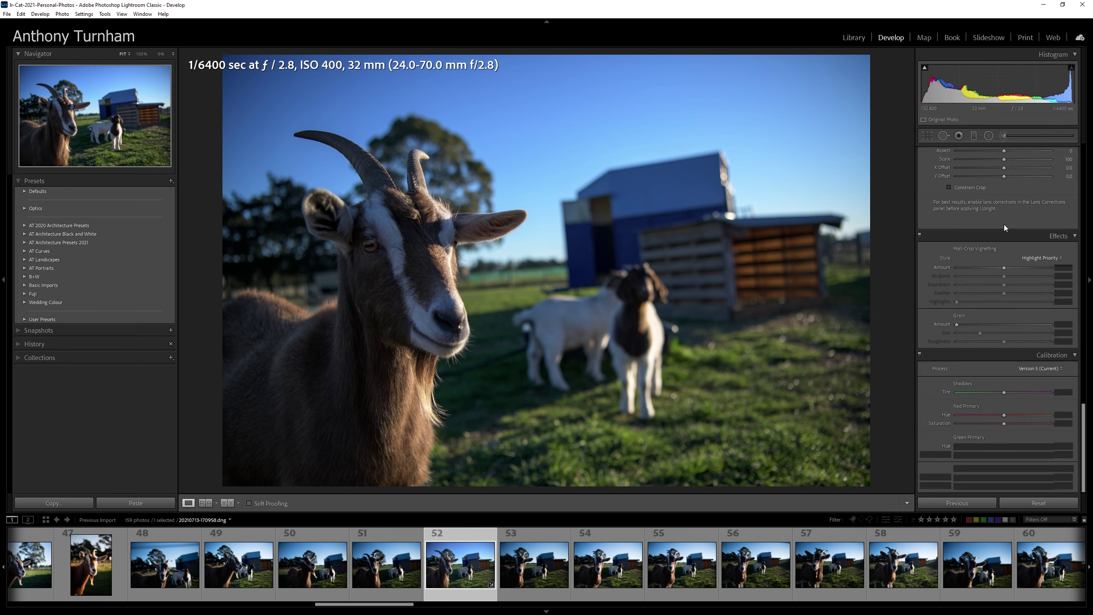
Step: Look through the expanded adjustment sections, and collapse HSL/Color and Color Grading
scroll(1005, 263, down, 5)
mouse_move(1084, 279)
mouse_down()
mouse_move(1085, 202)
mouse_move(1085, 295)
mouse_up()
scroll(998, 318, down, 10)
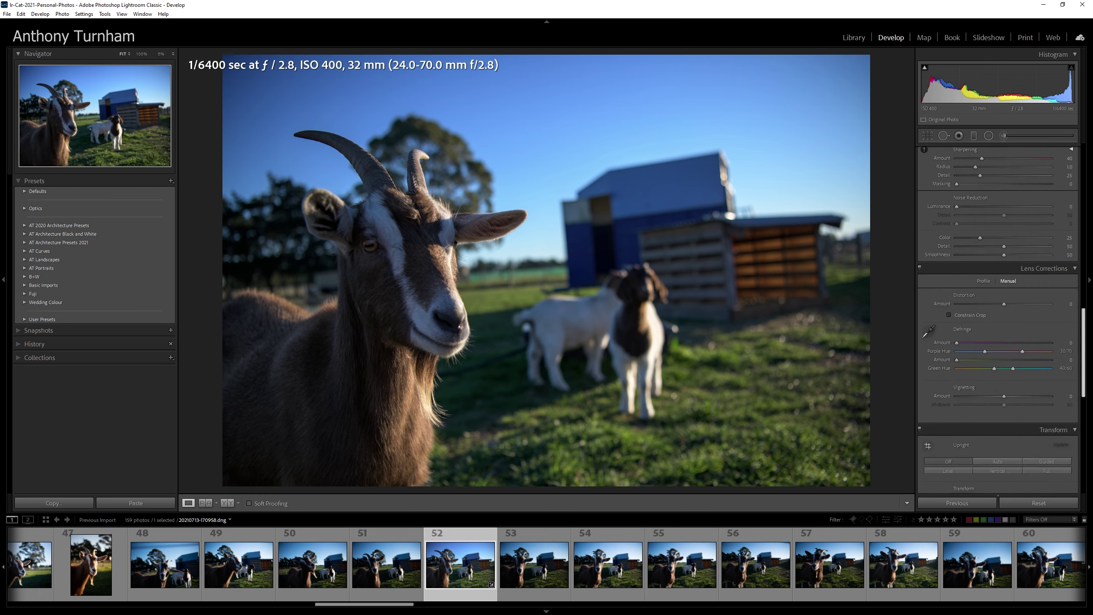
scroll(998, 319, up, 10)
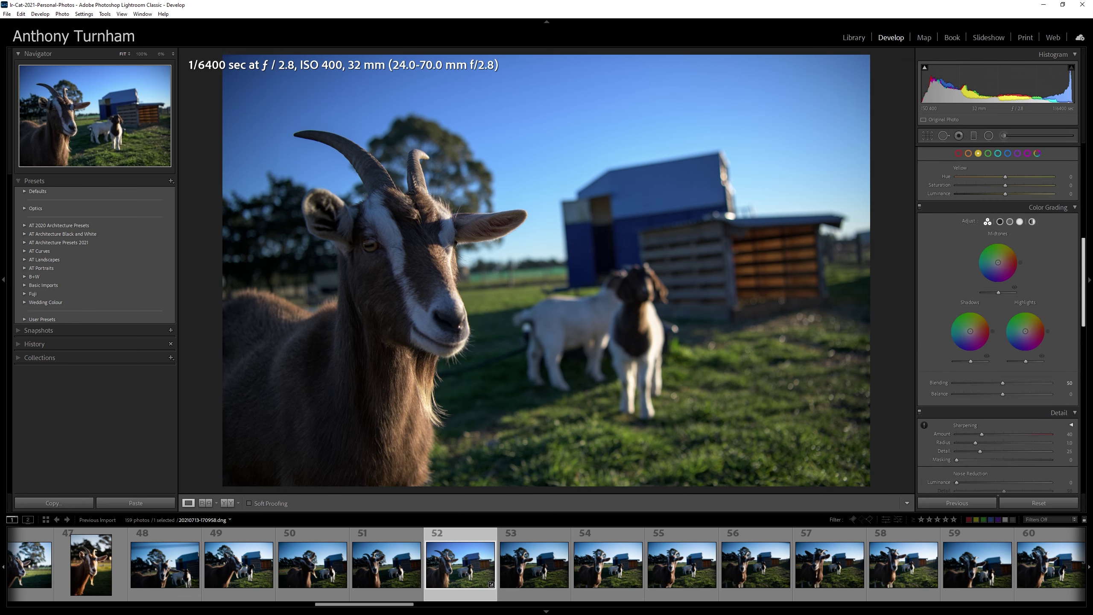
scroll(1025, 312, up, 4)
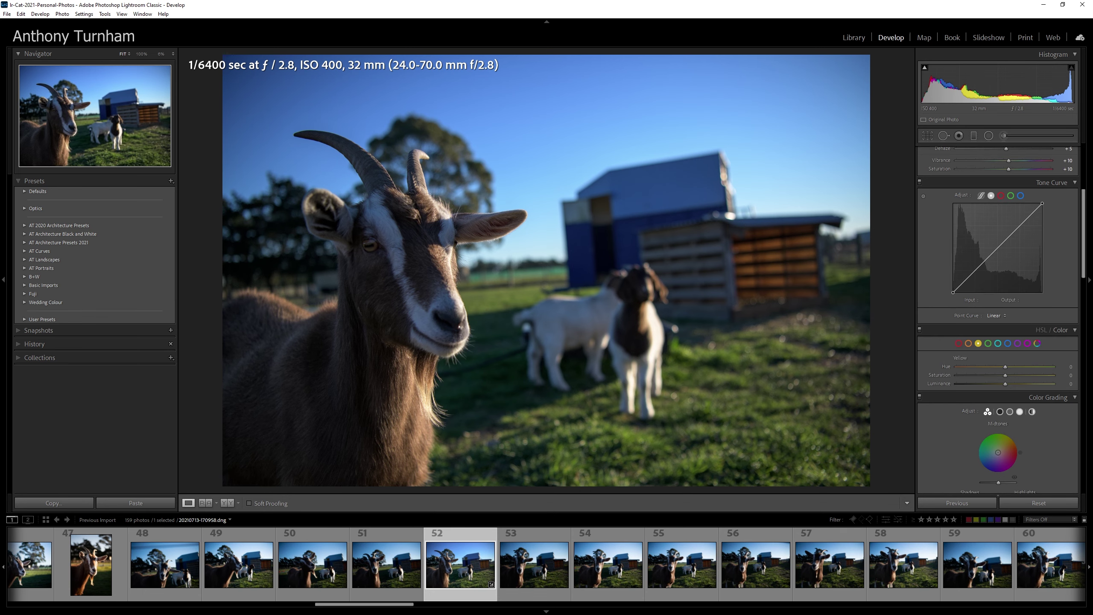
click(1038, 334)
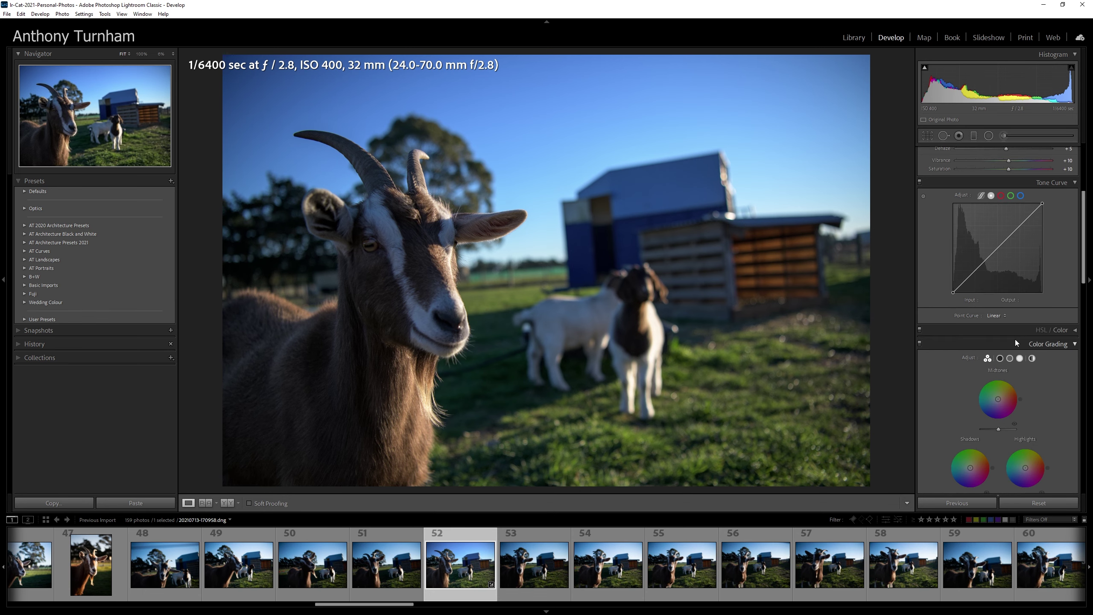
scroll(1015, 339, down, 4)
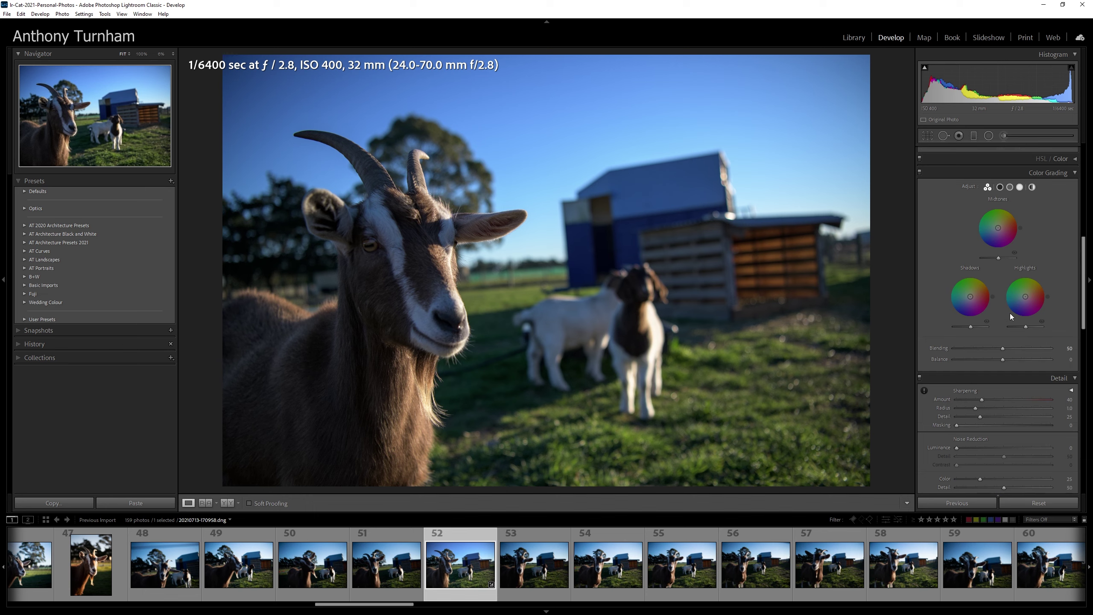
click(1004, 170)
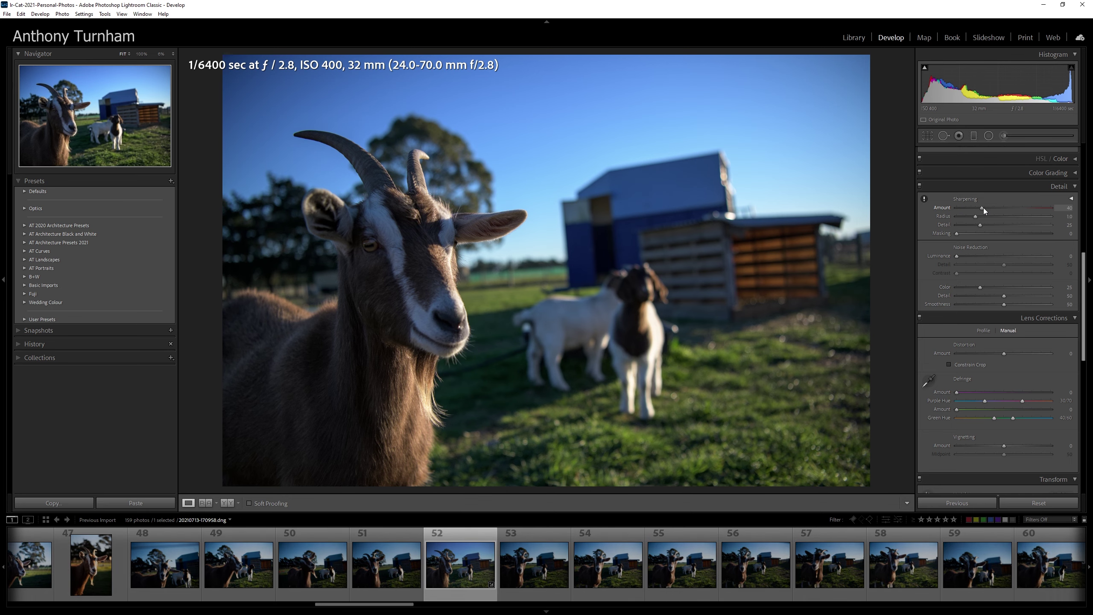
Step: Try sharpening with Amount 150 and Radius 3.0, inspecting the goat's eye, ear and horn at 100%
click(390, 243)
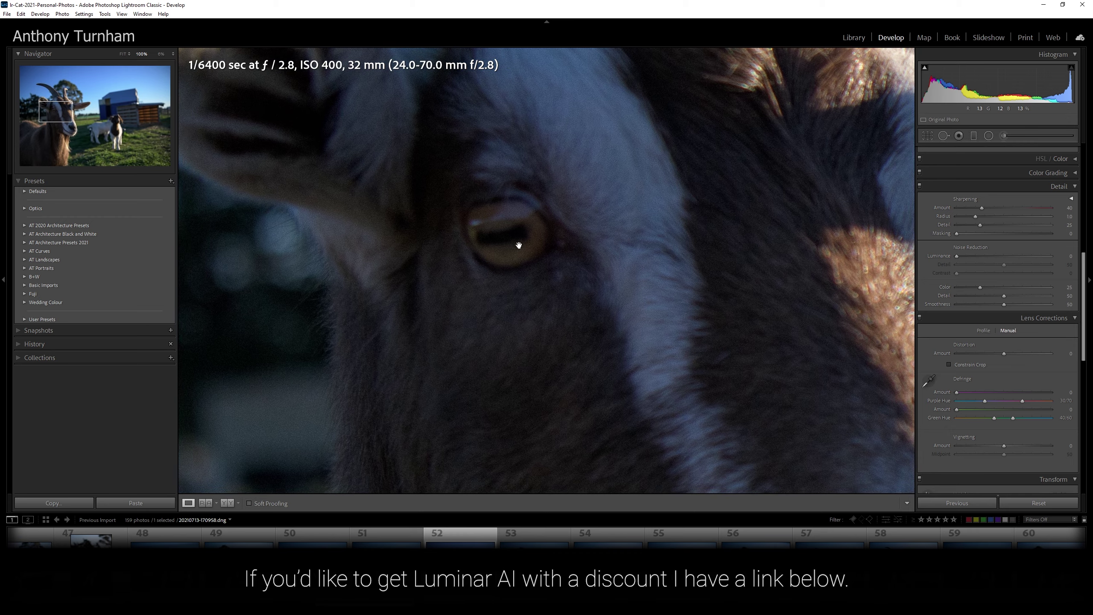
drag(735, 230, 760, 191)
drag(376, 248, 672, 234)
drag(741, 215, 703, 293)
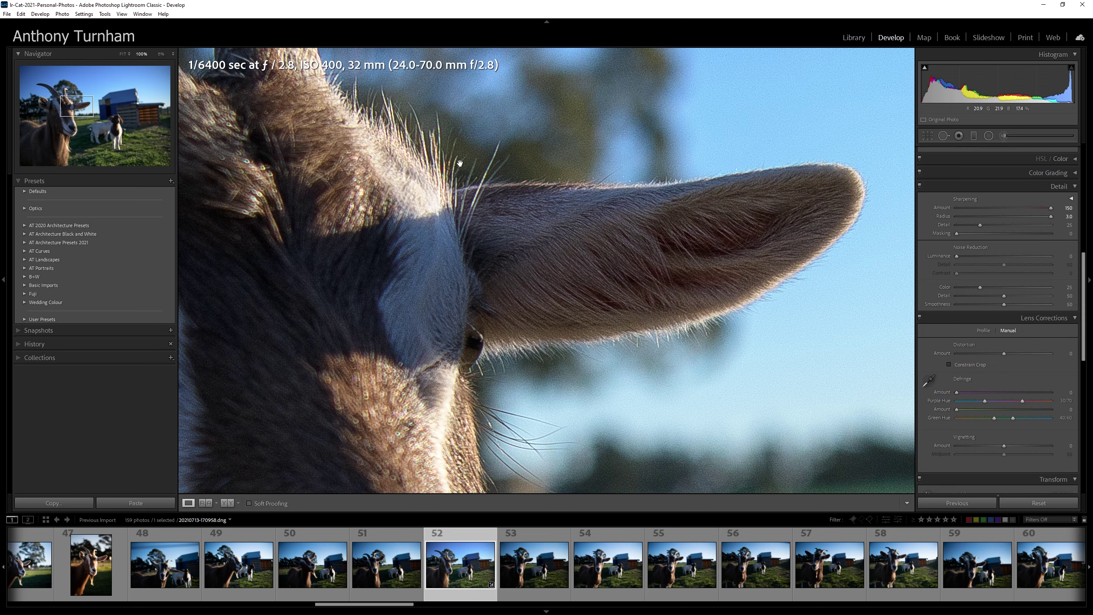
drag(460, 166, 611, 275)
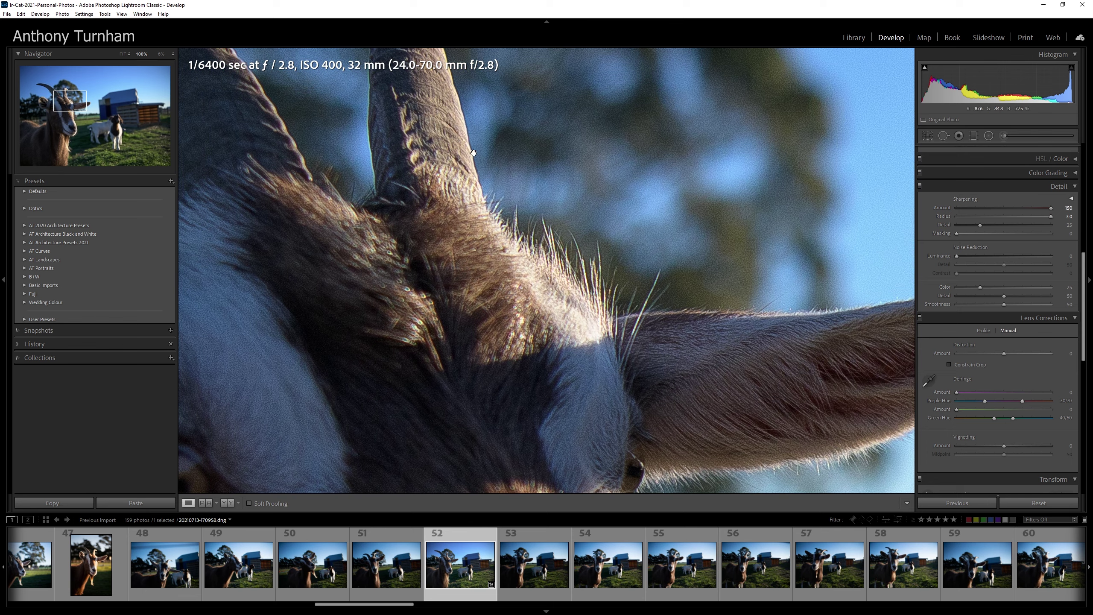
Step: Set the goat photo's sharpening Amount to 75, Radius to 1.5 and Masking to 17
drag(1026, 223, 1003, 223)
drag(1054, 205, 1037, 207)
drag(969, 233, 972, 234)
drag(970, 235, 948, 239)
scroll(787, 158, up, 2)
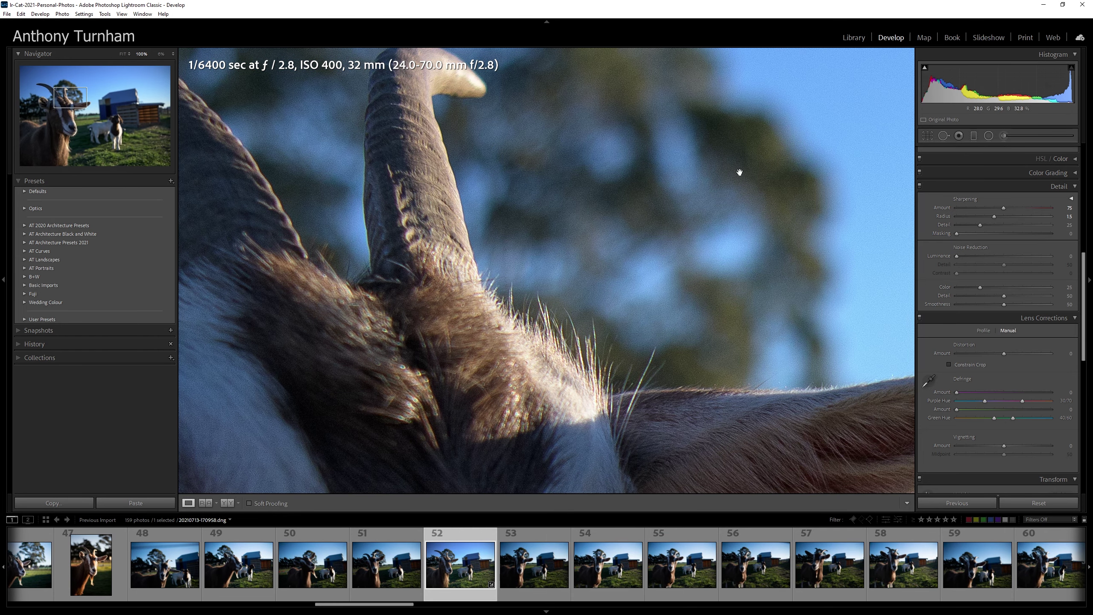
drag(957, 236, 972, 236)
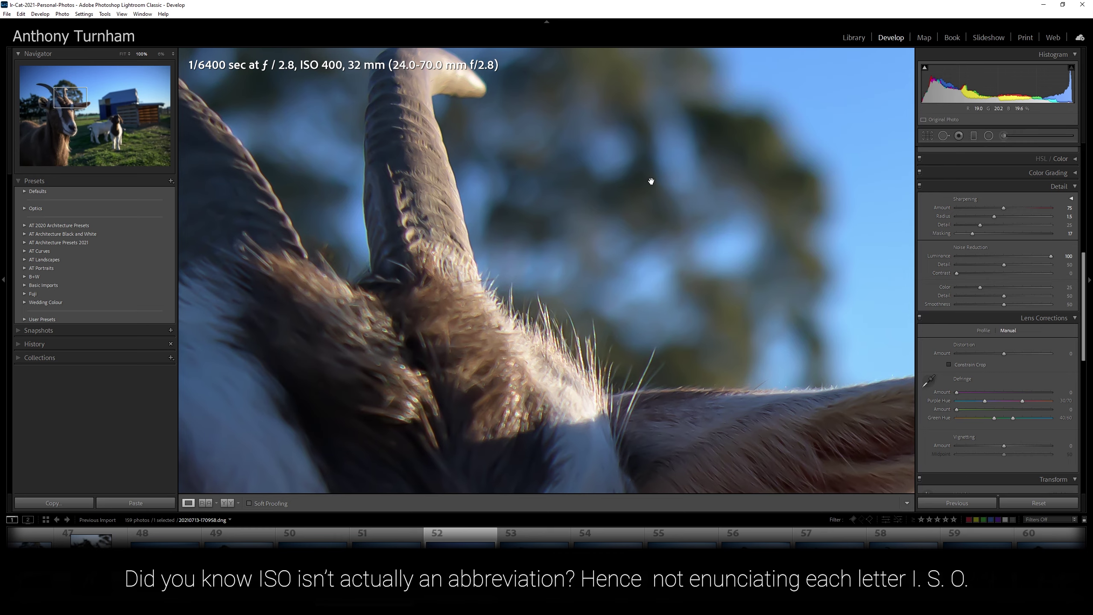
Step: Check the noise smoothing around the goat's ear, and set Luminance noise reduction to 15
drag(652, 178, 557, 281)
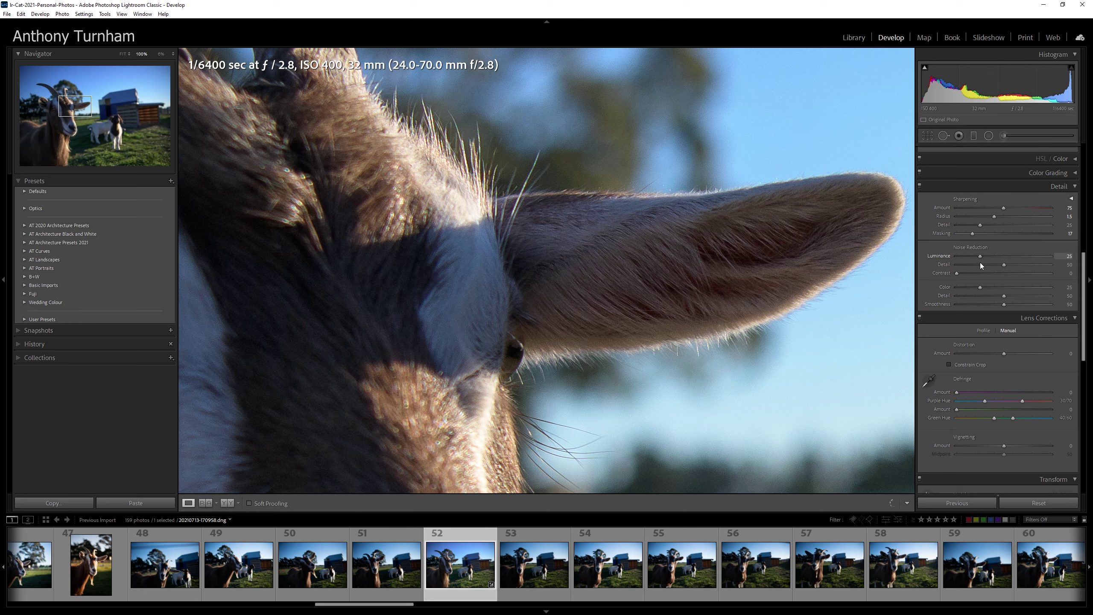
drag(981, 262, 971, 262)
drag(764, 190, 757, 186)
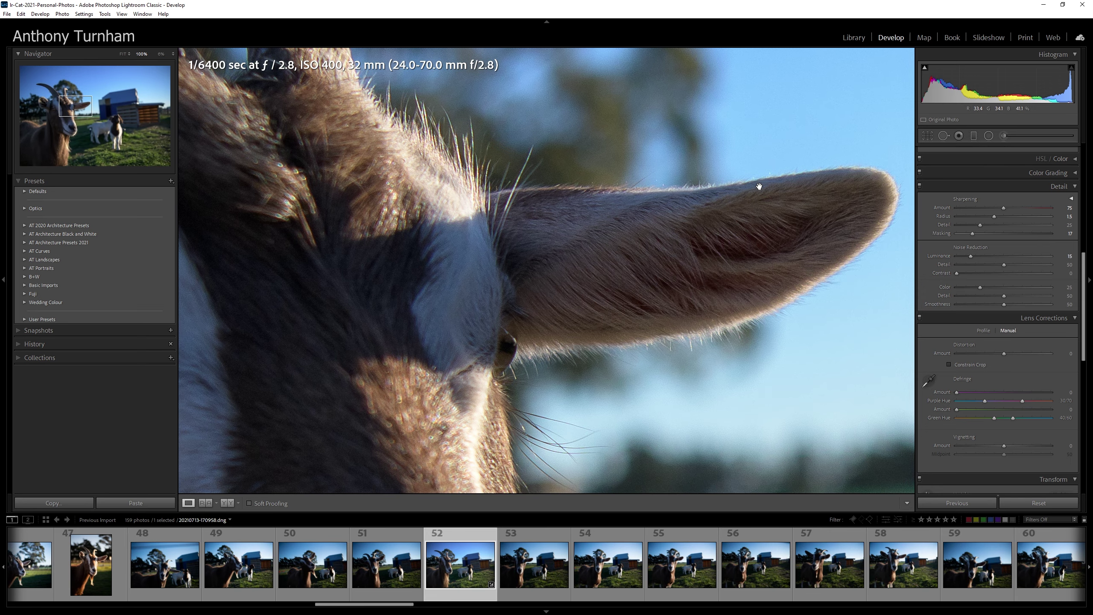
click(759, 186)
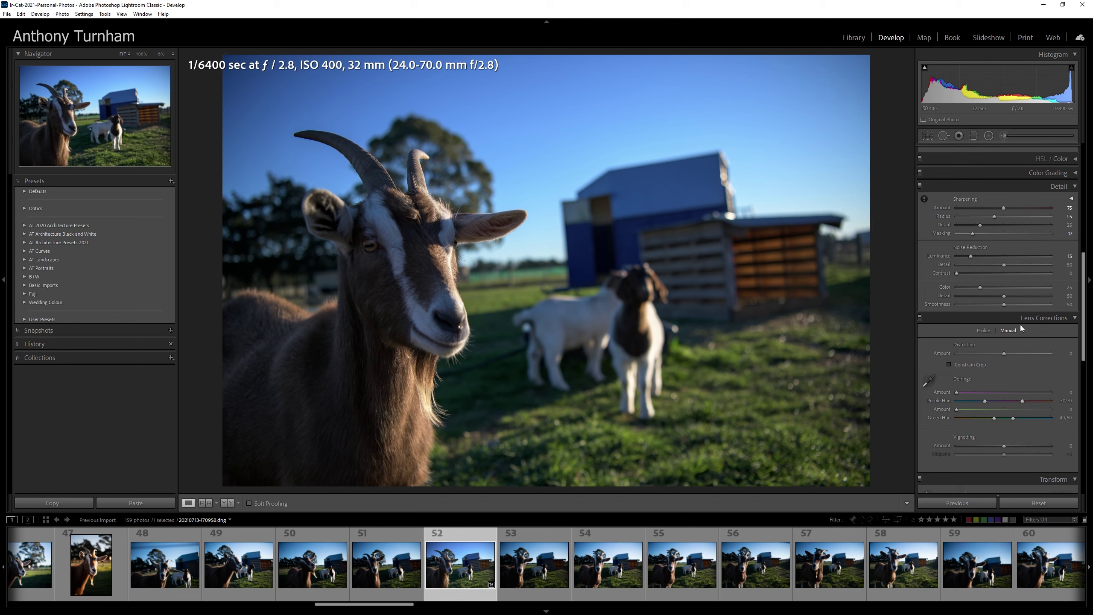
Step: Try a manual lens Distortion amount of +93, and reset it
drag(1004, 353, 1047, 361)
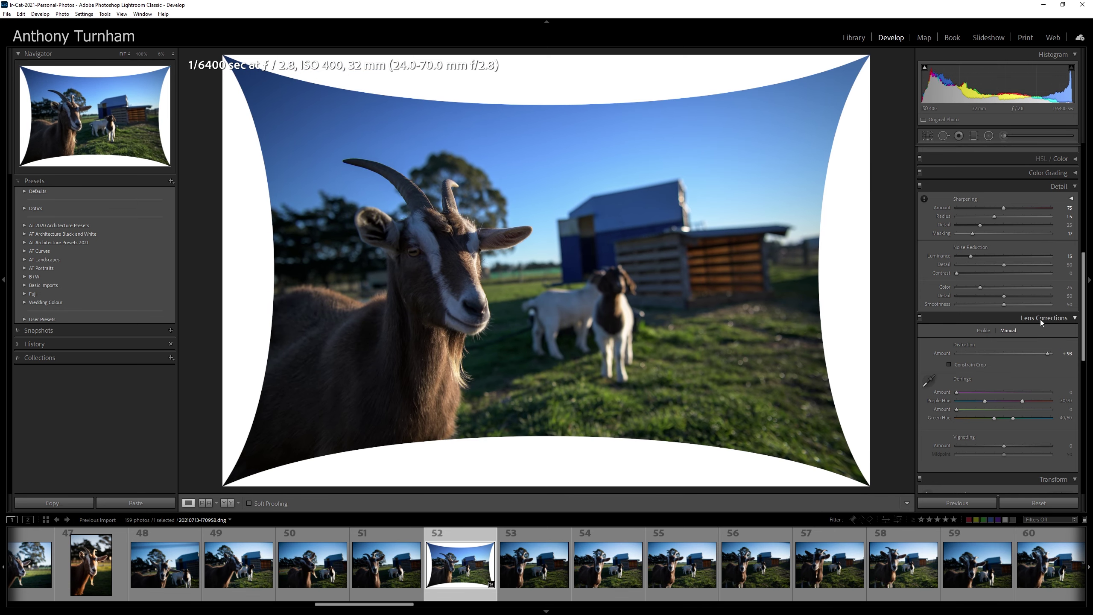
double_click(1048, 354)
Step: Enable lens profile corrections for the goat photo, and set the profile's Vignetting amount to 29
click(986, 330)
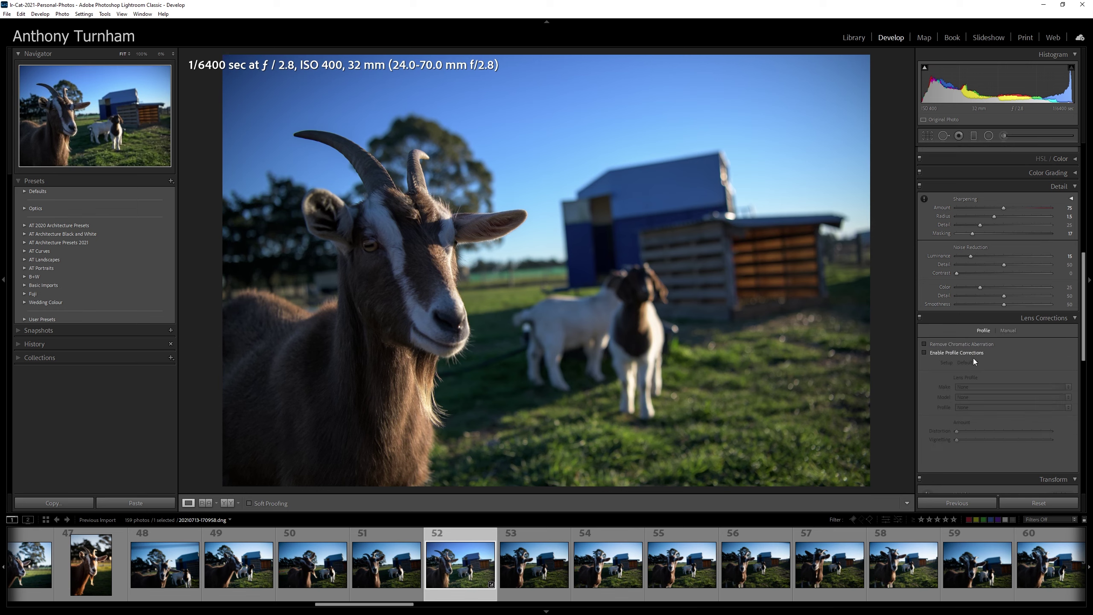
click(925, 353)
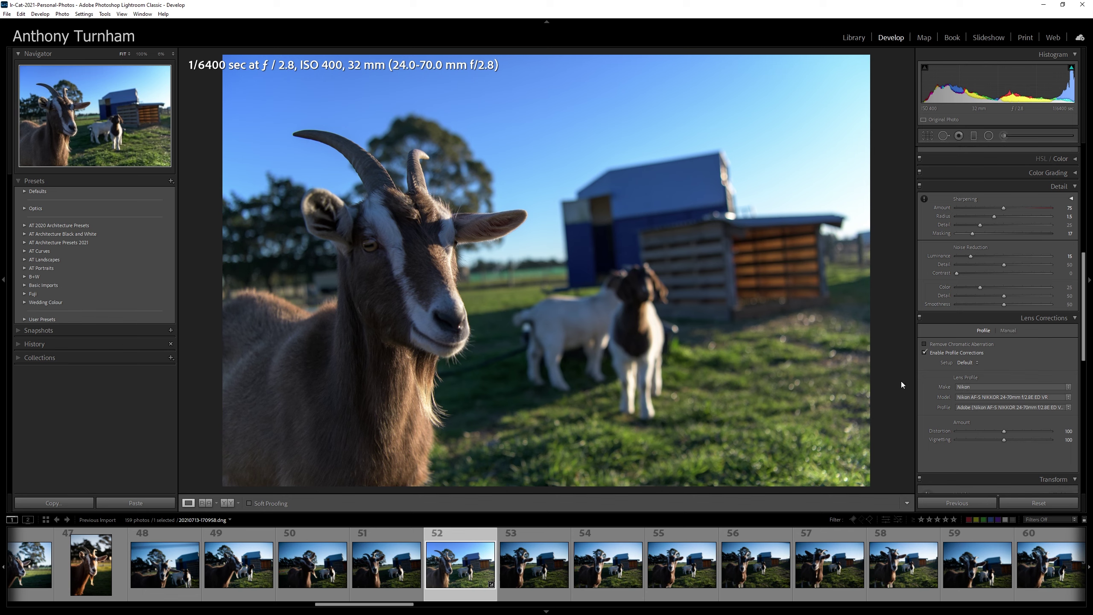
click(996, 431)
drag(1003, 440, 946, 444)
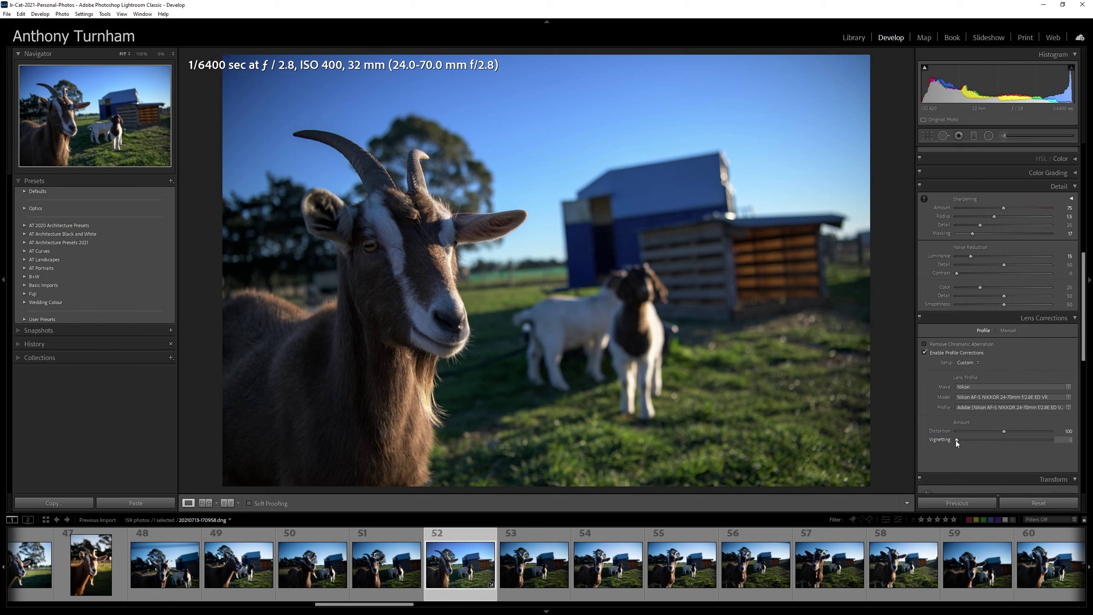
mouse_move(963, 441)
mouse_down()
mouse_move(1004, 442)
mouse_move(980, 445)
mouse_up()
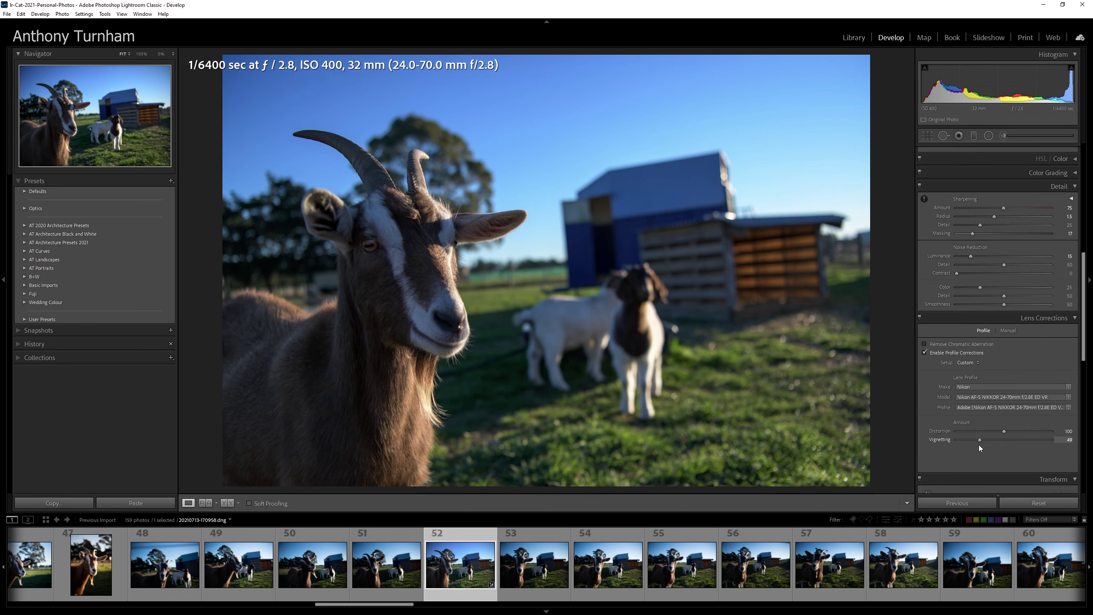
double_click(981, 445)
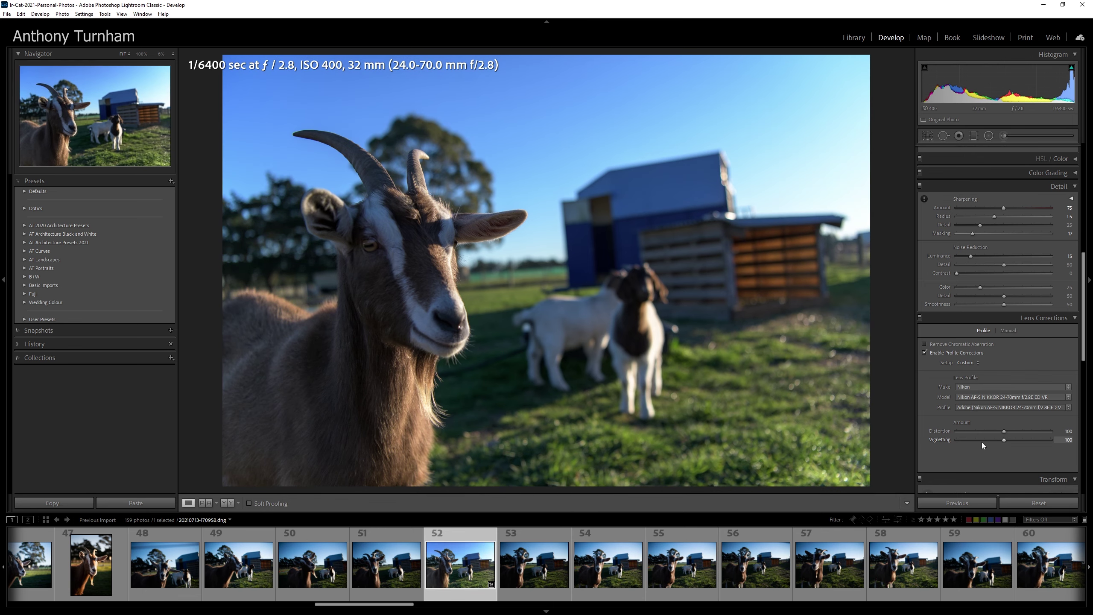
drag(1003, 446, 972, 444)
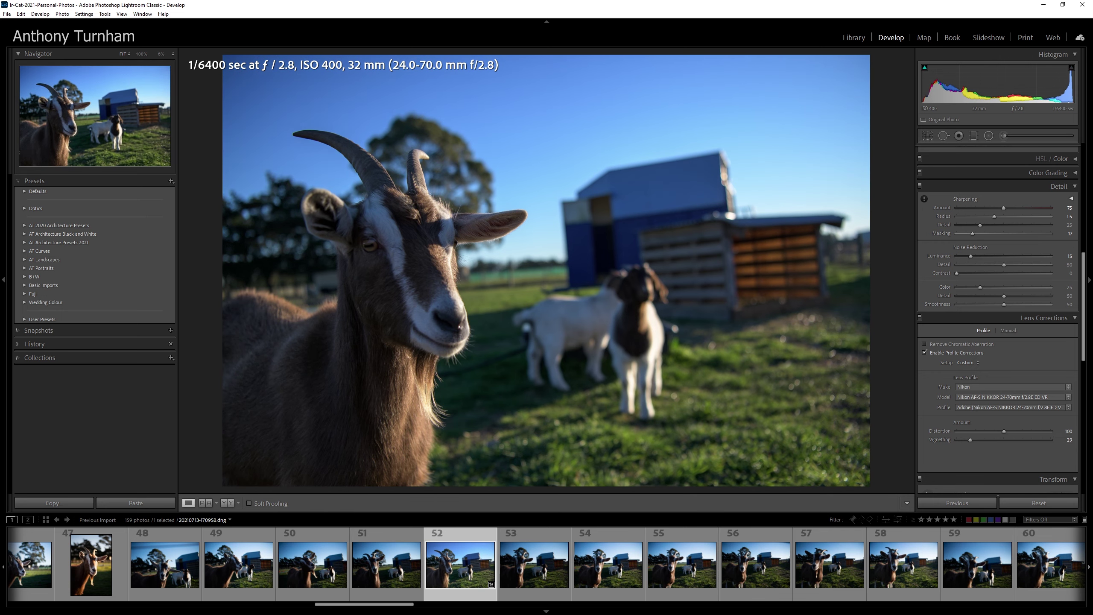
Step: Collapse the unused Transform, Effects and Calibration sections
scroll(1010, 405, down, 2)
scroll(1011, 405, down, 4)
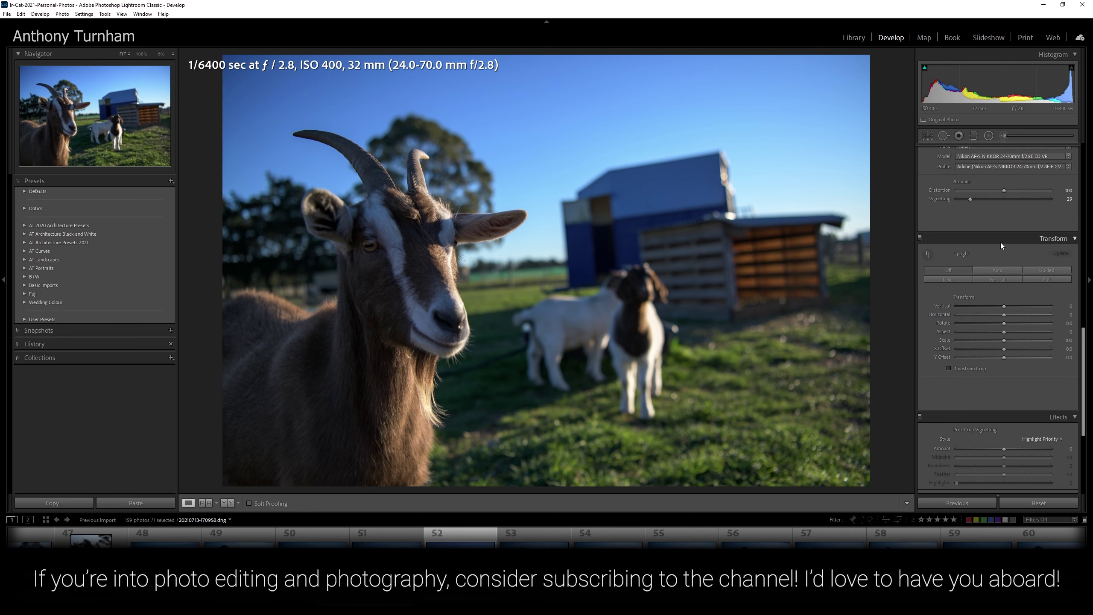
click(1002, 241)
click(991, 256)
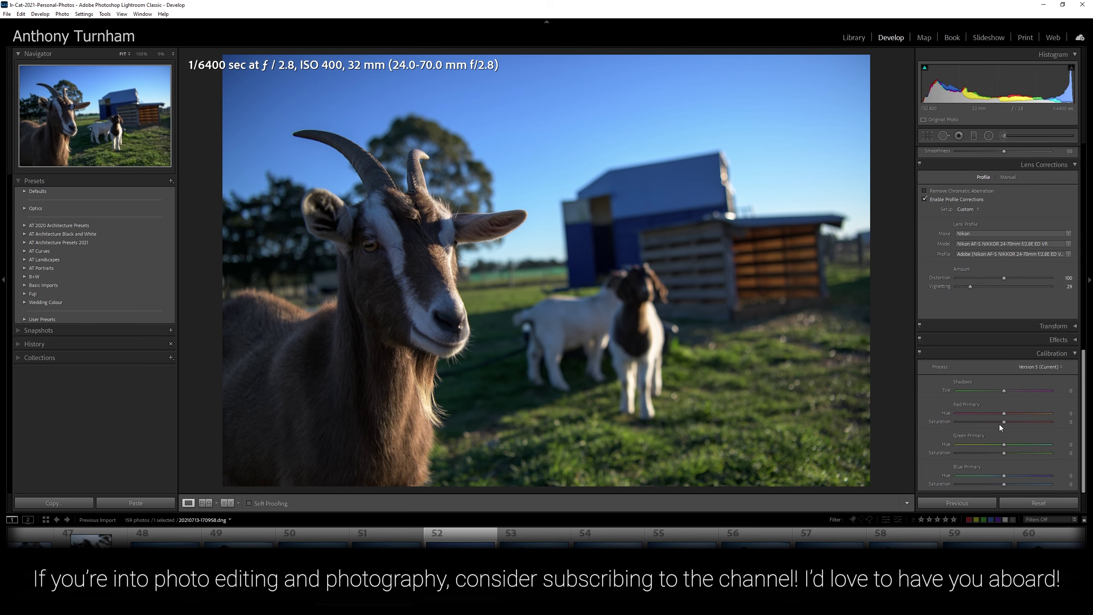
click(998, 353)
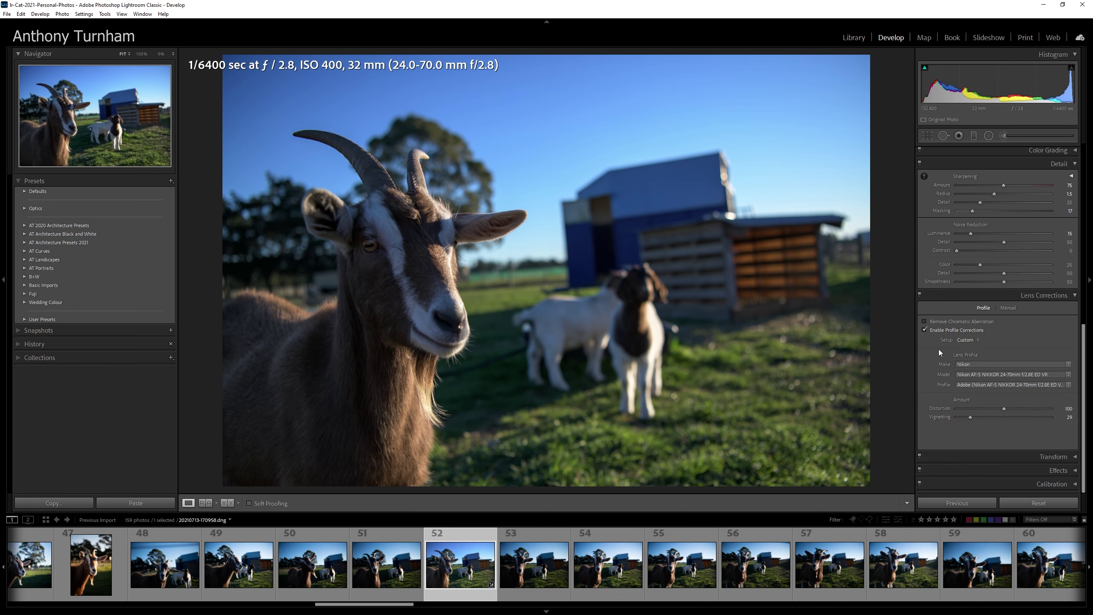
Step: Compare the goat photo before and after the edits
key(backslash)
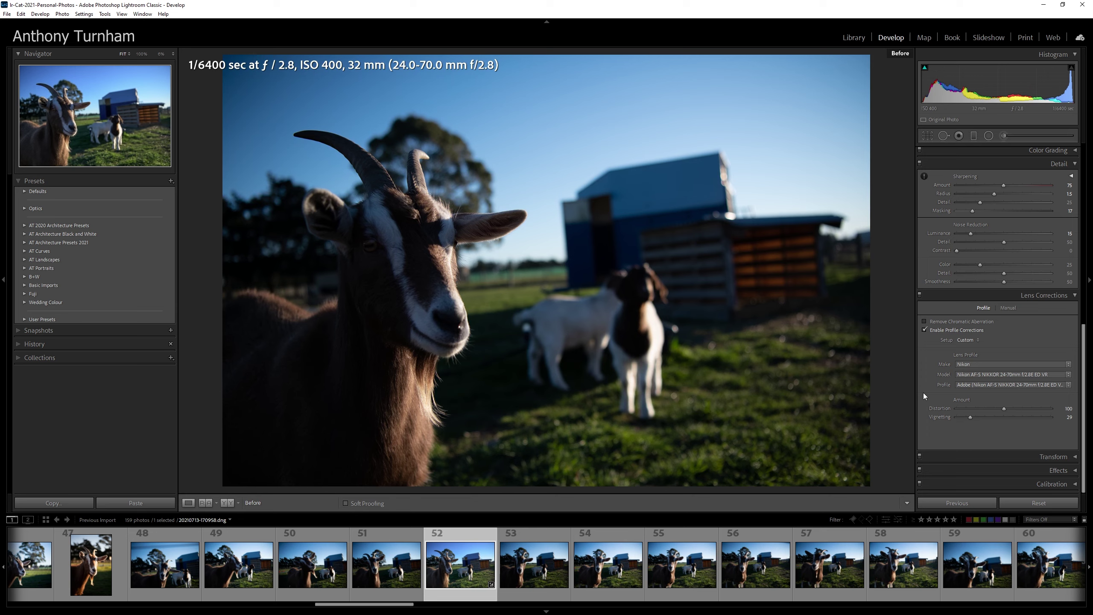
key(backslash)
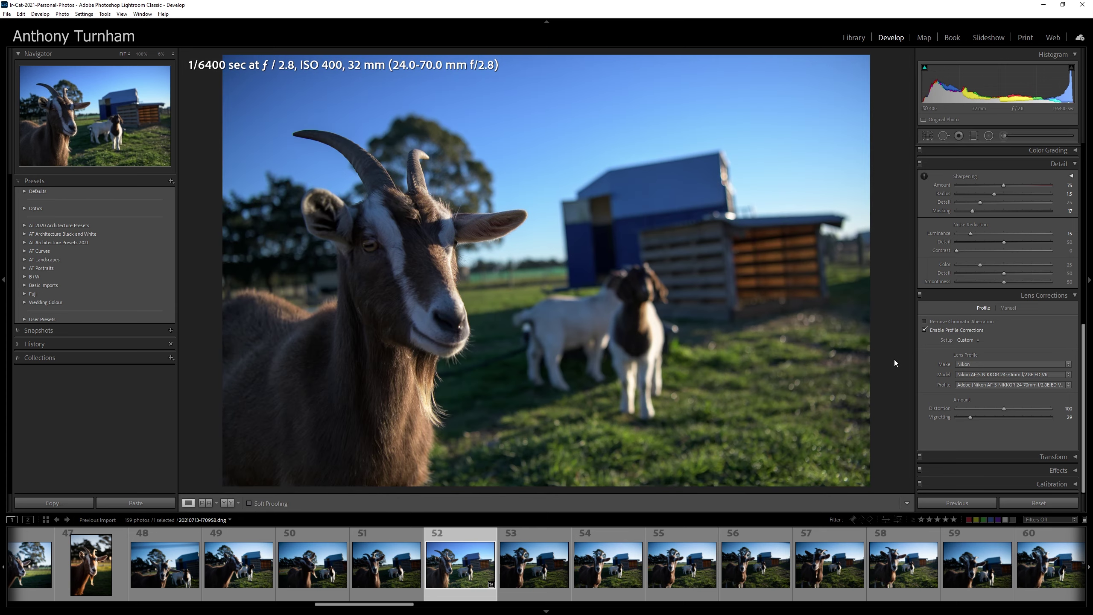
Step: Check the goat photo against its unedited version, and start a develop preset named D850 Basic Import 2021 in the Basic Imports group
key(backslash)
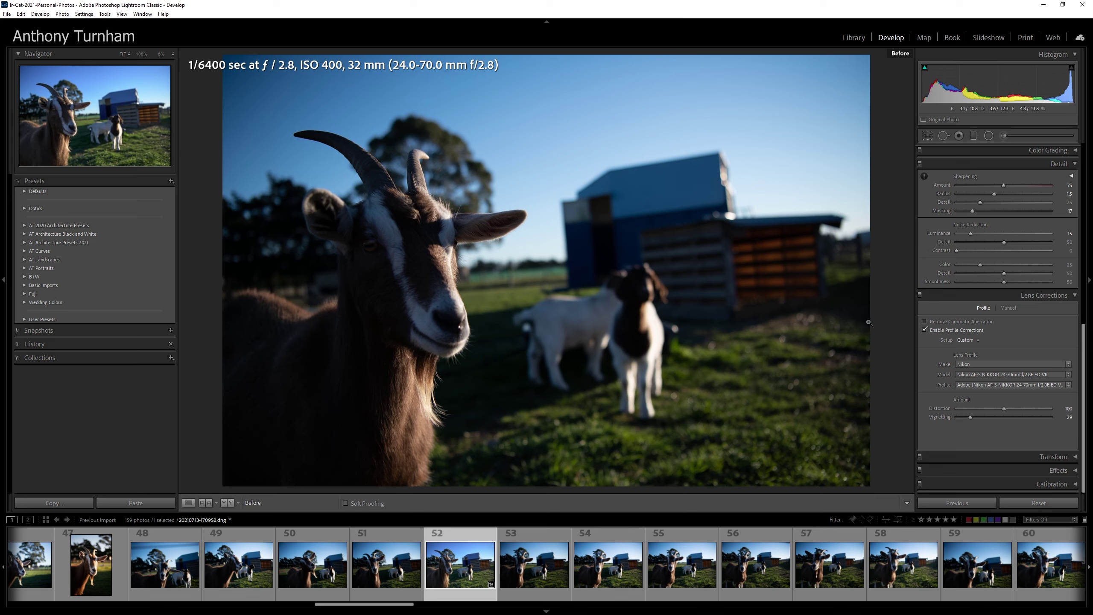
key(backslash)
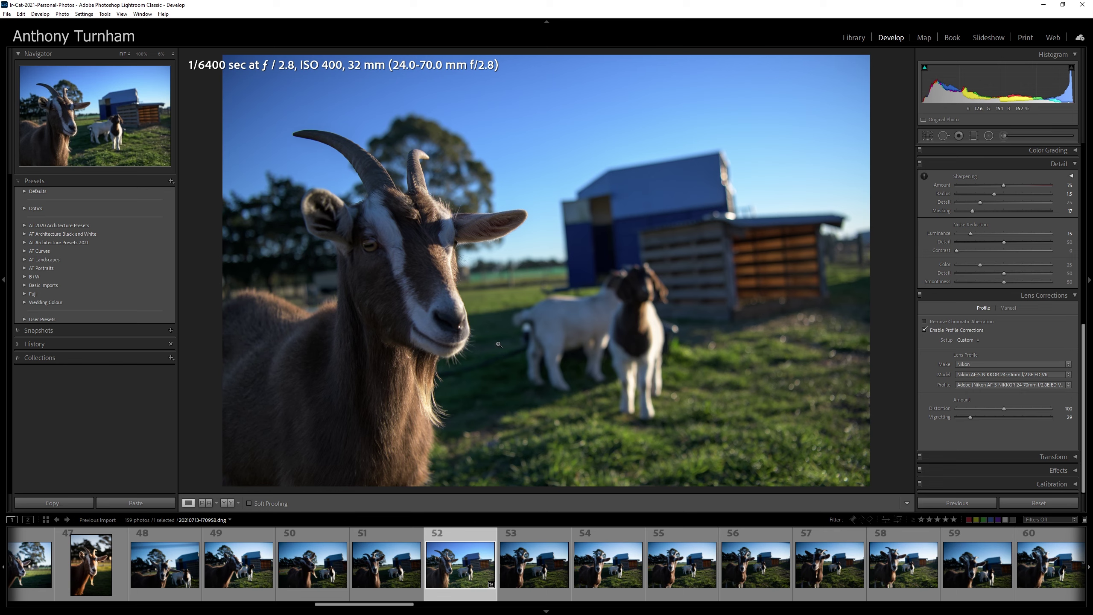
click(171, 181)
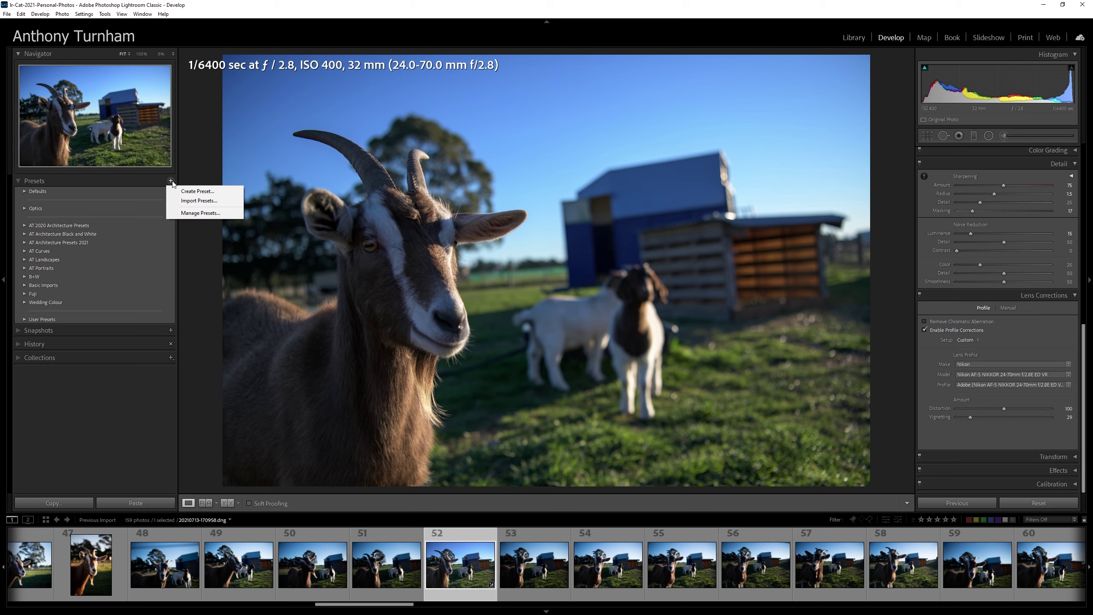
click(197, 192)
click(762, 332)
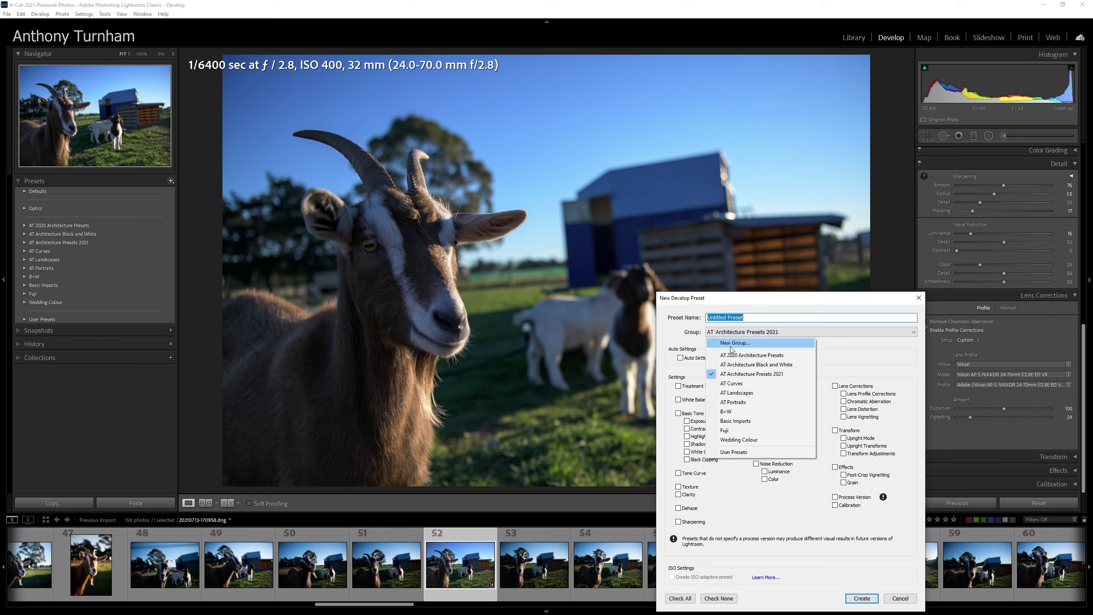
click(754, 422)
key(BackSpace)
text(D850 Basic Import 2021)
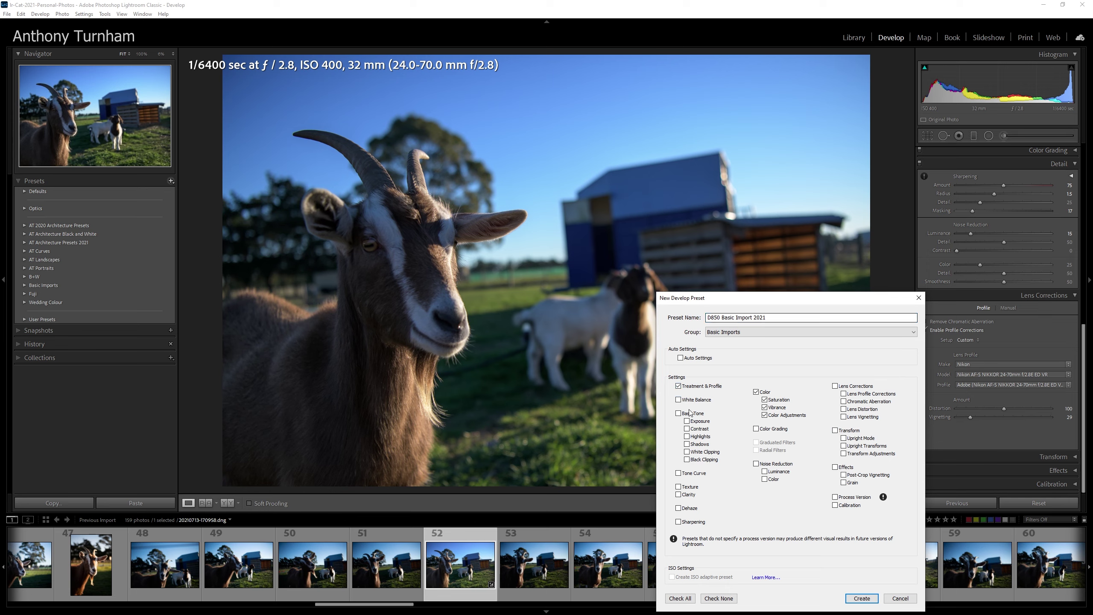
Step: Include Highlights, Shadows, White Clipping, Black Clipping, Texture, Clarity, Dehaze and Sharpening in the new preset
click(697, 437)
click(699, 445)
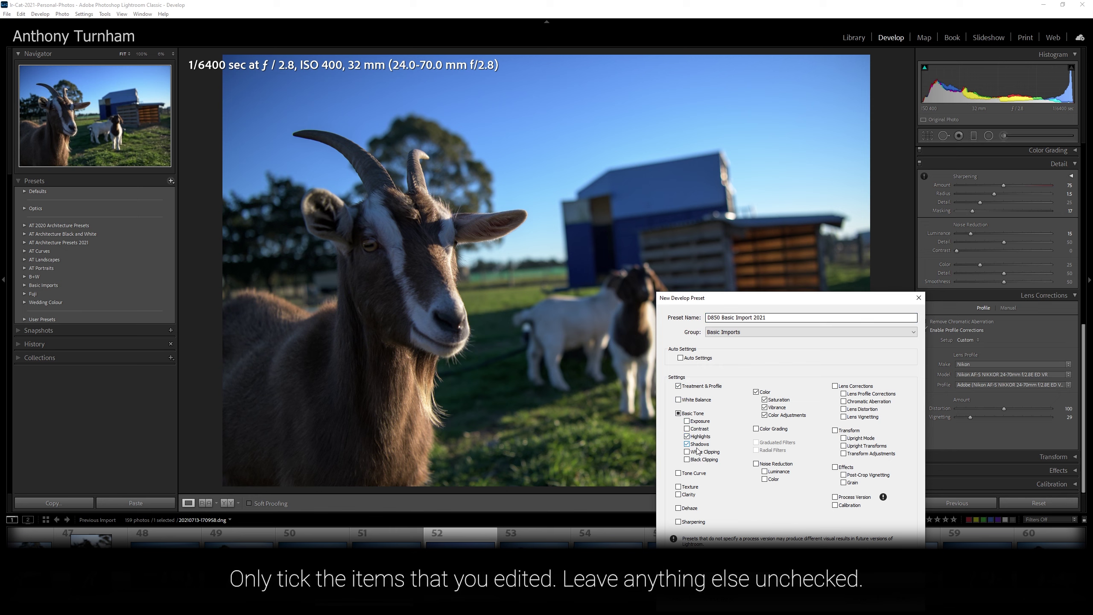
click(700, 454)
click(695, 461)
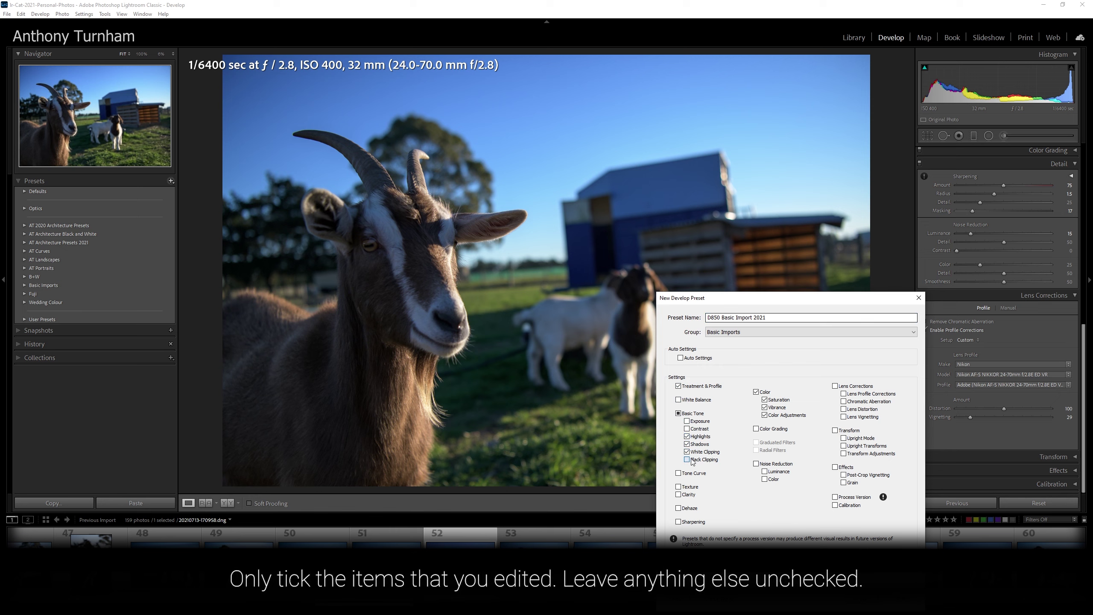
click(679, 486)
click(690, 496)
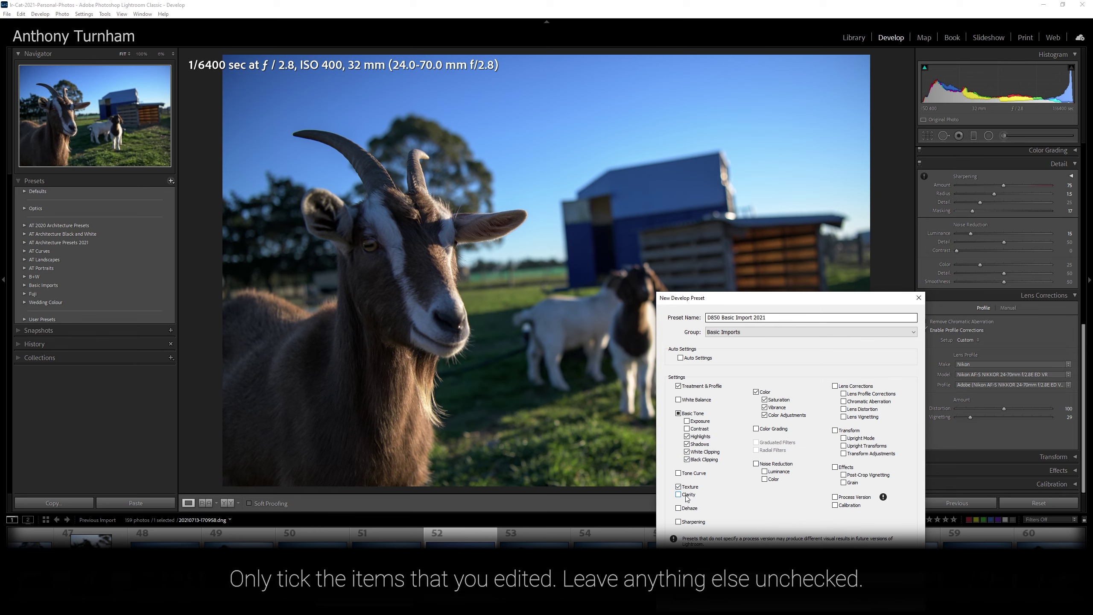
click(692, 509)
click(685, 522)
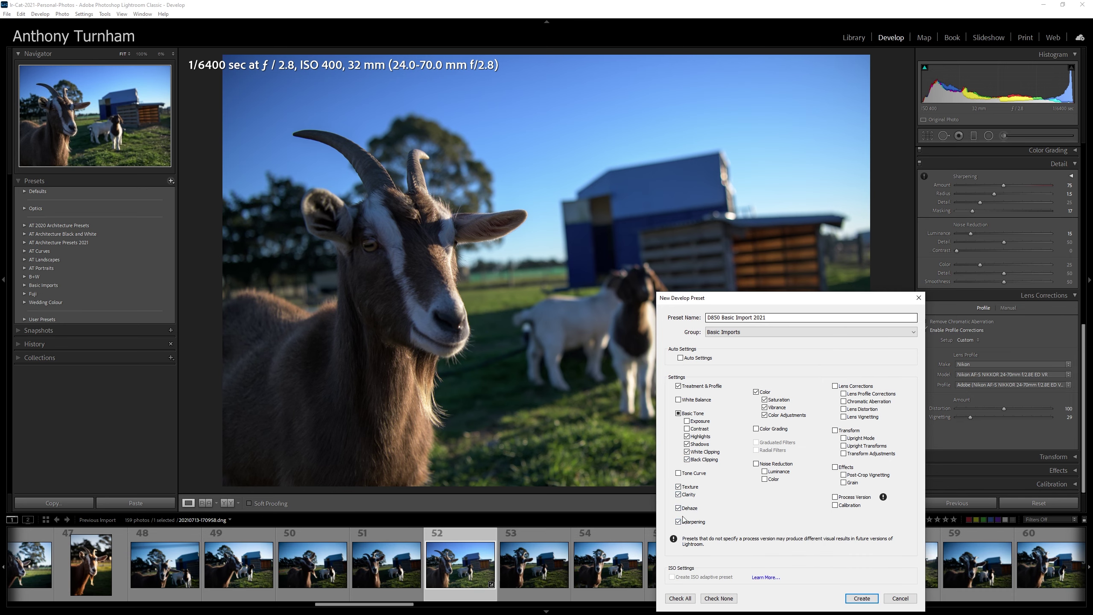
Step: Leave Color Adjustments out of the preset, include the noise reduction and lens correction settings, and create it
click(770, 415)
click(835, 387)
click(866, 599)
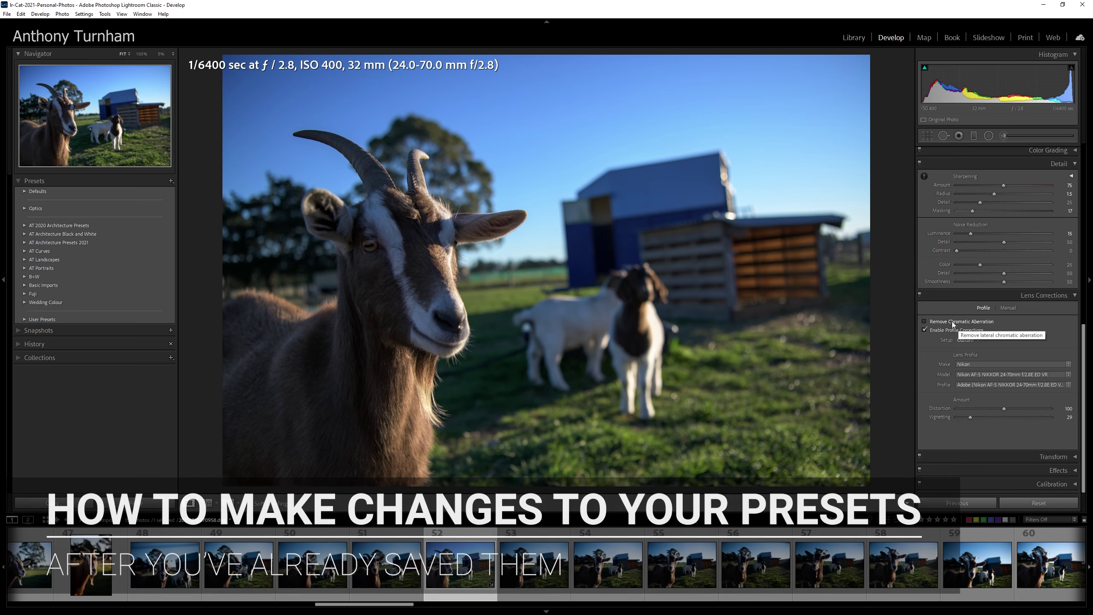
Step: Enable Remove Chromatic Aberration for the goat photo, and update the D850 Basic Import 2021 preset with the current settings
click(938, 323)
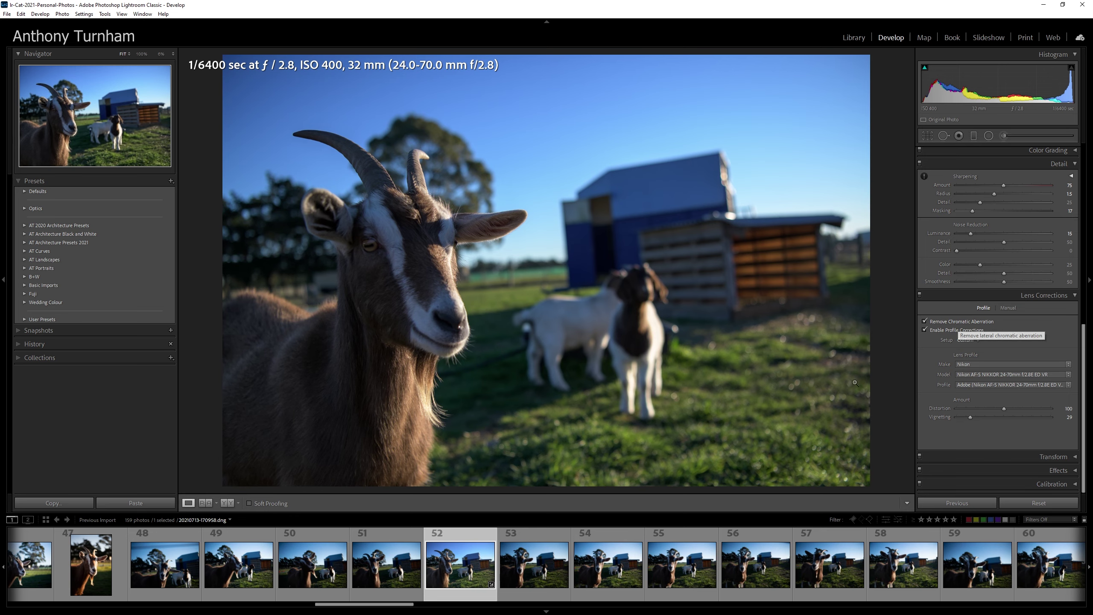
click(23, 285)
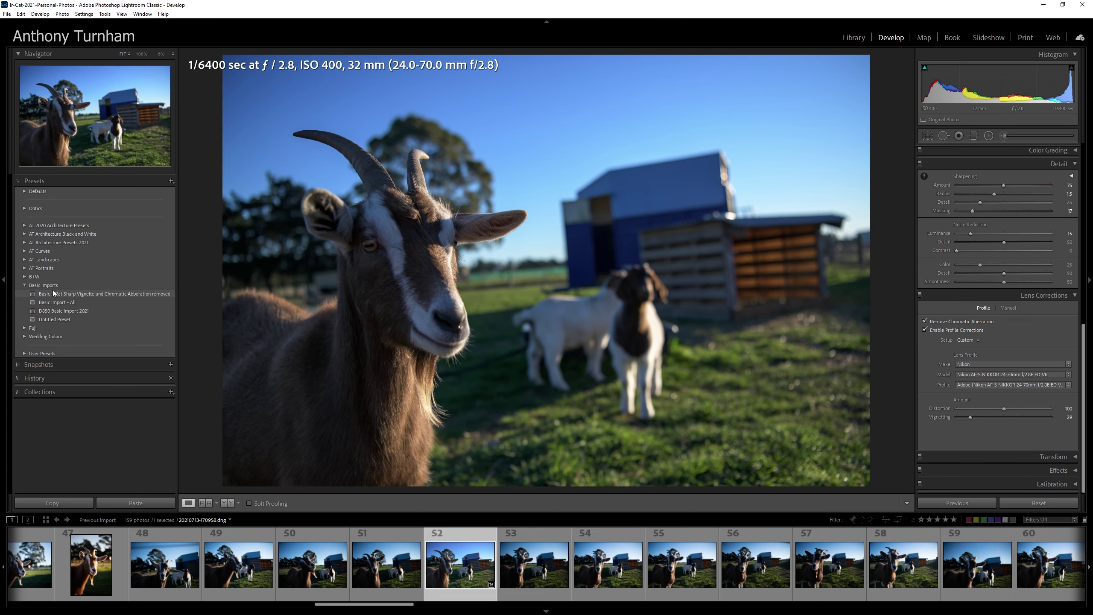
right_click(72, 313)
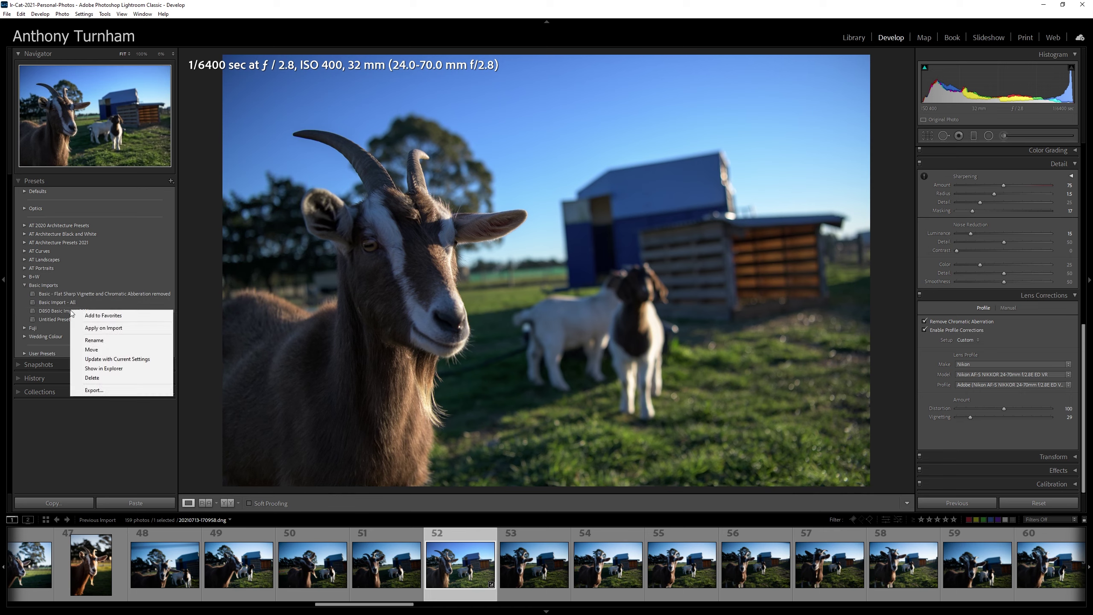
click(117, 360)
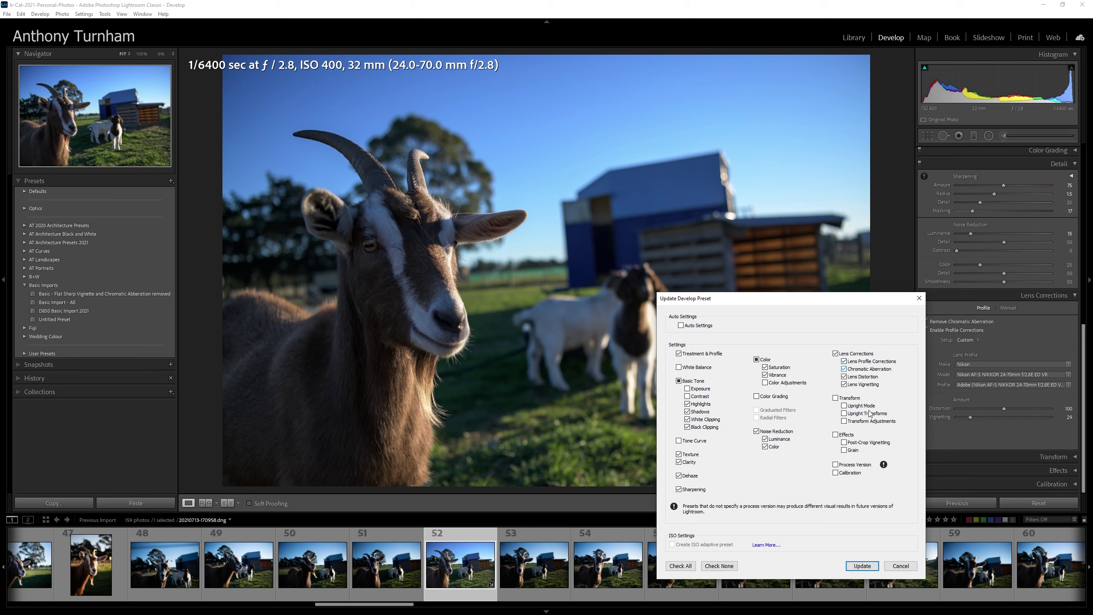
click(862, 566)
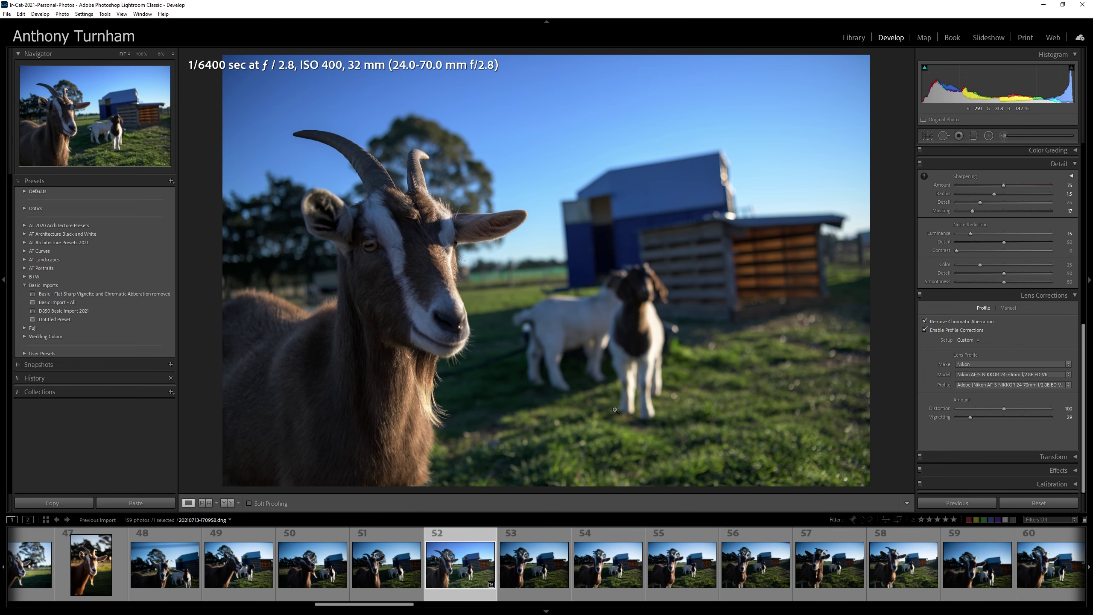
Step: Synchronize the goat photo's develop settings to all photos of the previous import
key(g)
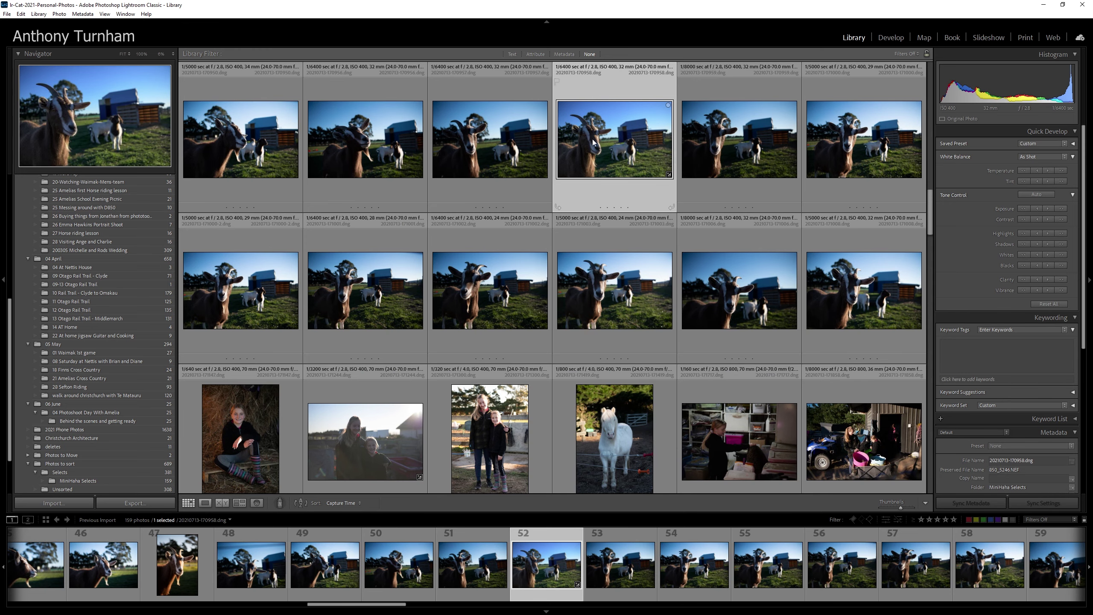
key(ctrl+a)
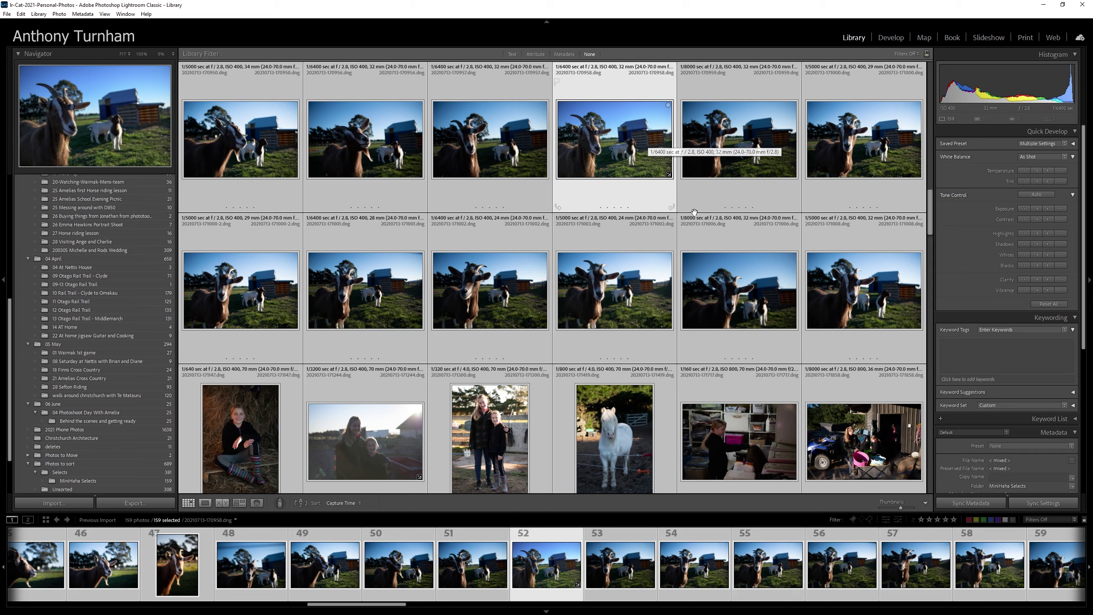
click(1057, 500)
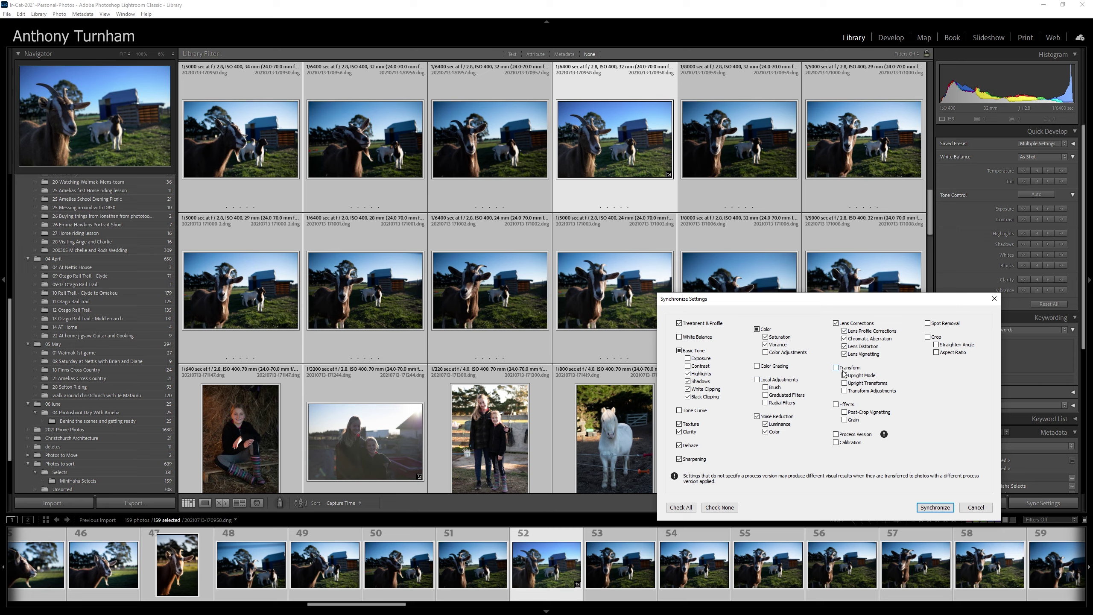
click(934, 508)
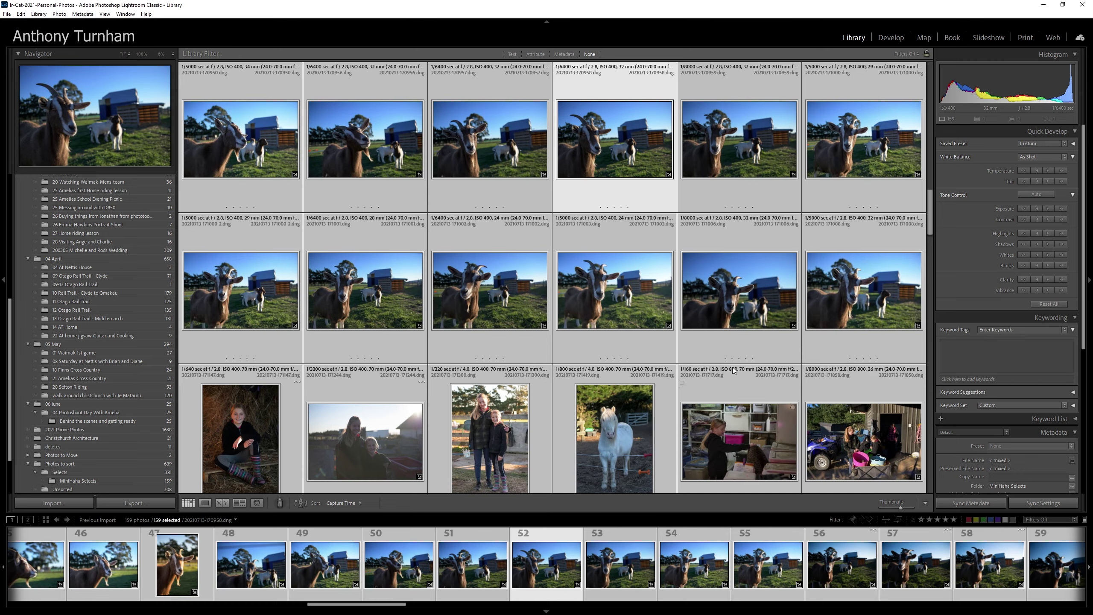
Step: Look through the synchronized photos down to the end of the set, and open the photo of two facing donkeys for developing
scroll(733, 368, down, 10)
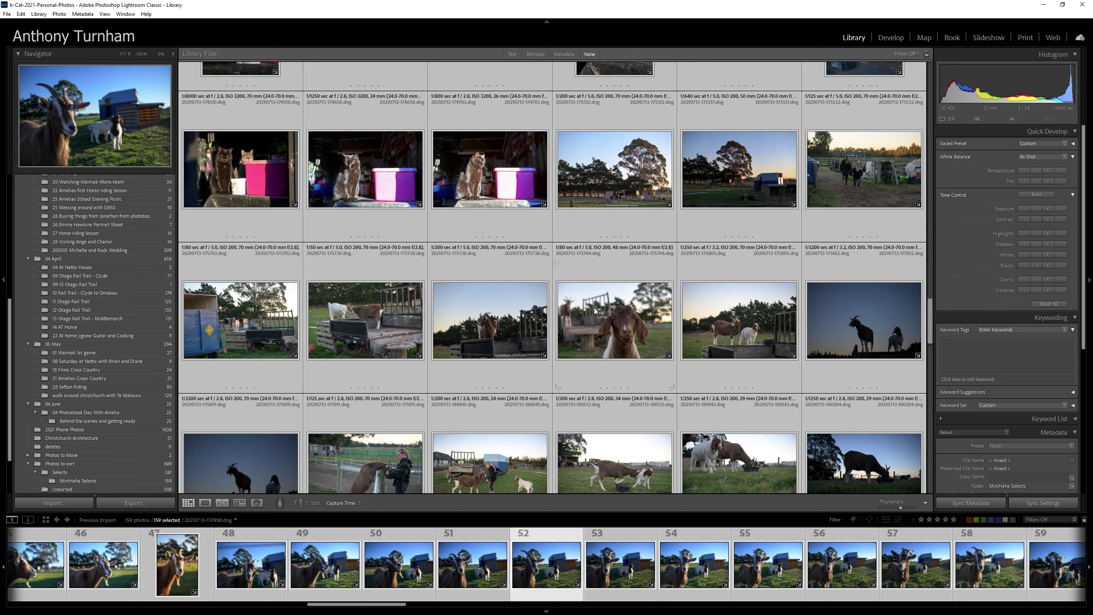
scroll(595, 310, down, 3)
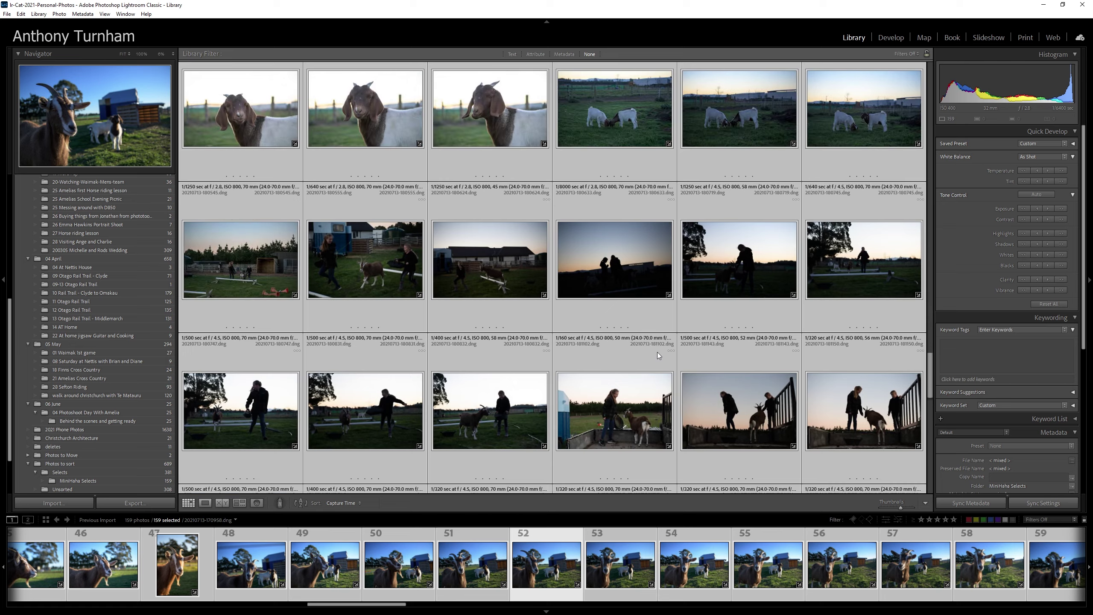
scroll(658, 354, down, 5)
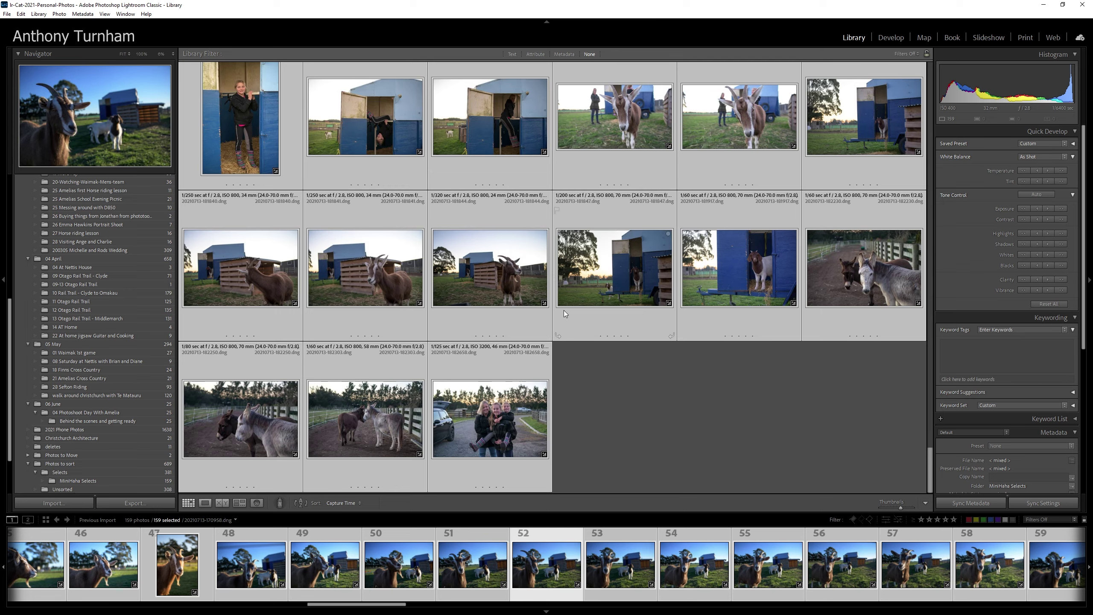
click(639, 399)
double_click(356, 417)
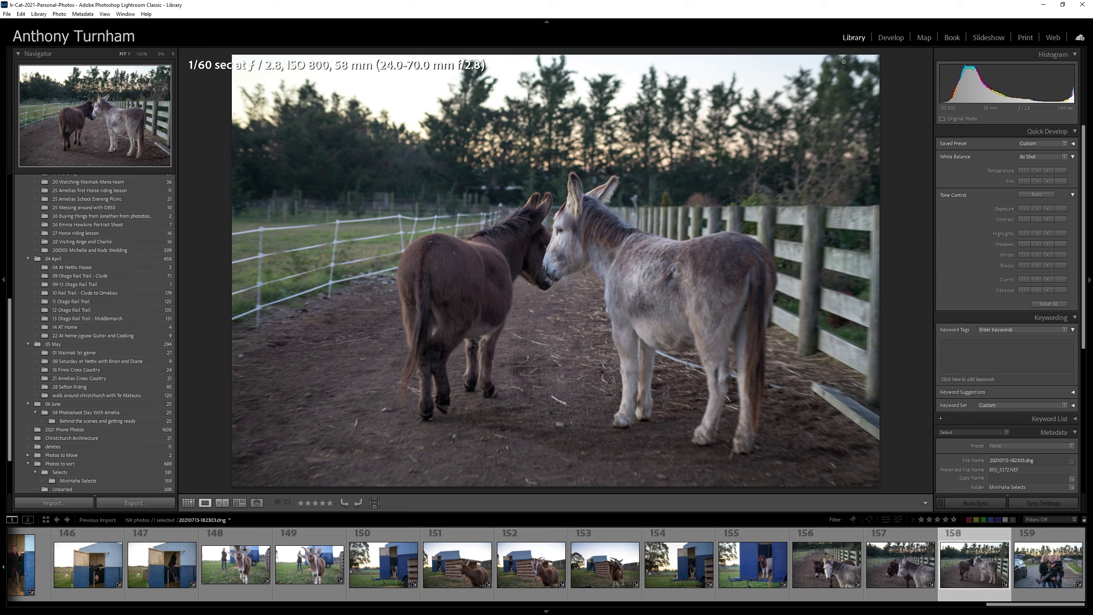
click(890, 39)
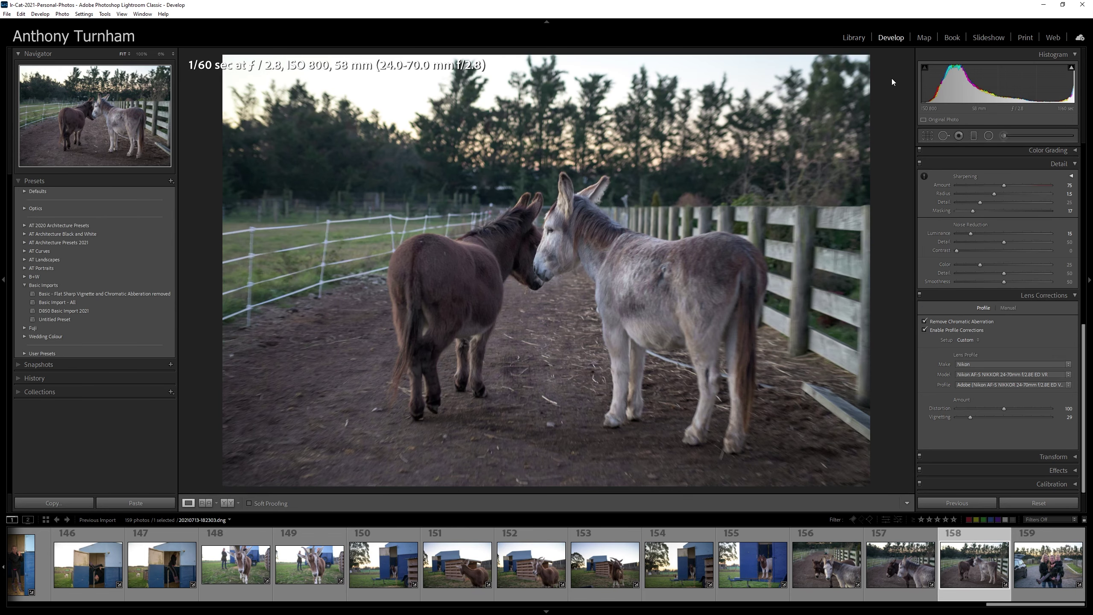
Step: Compare the whole donkey photo before and after the synchronized adjustments
key(backslash)
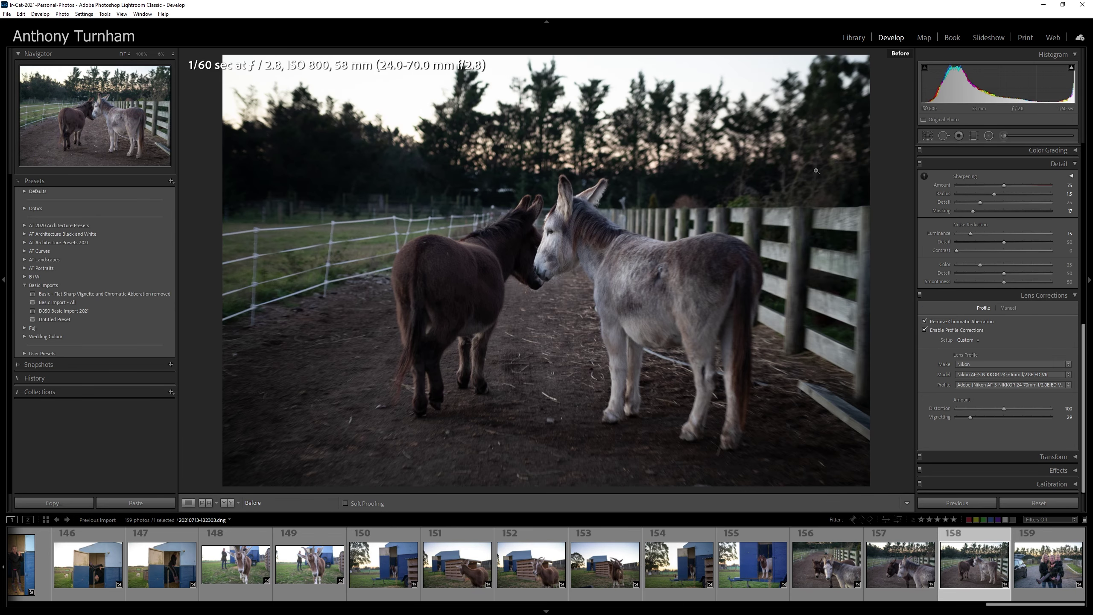
key(backslash)
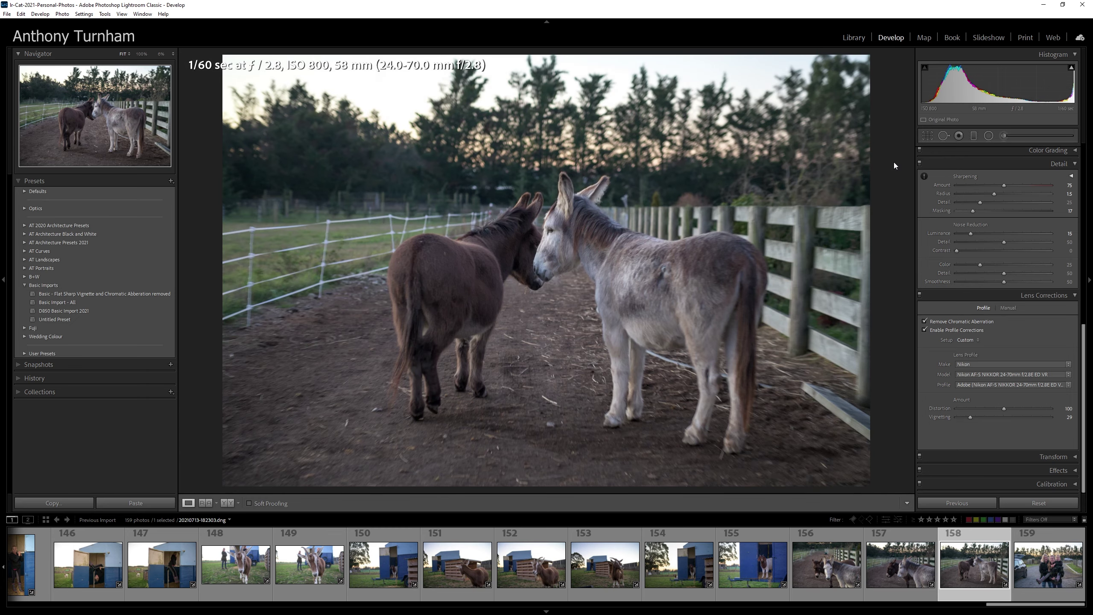
key(backslash)
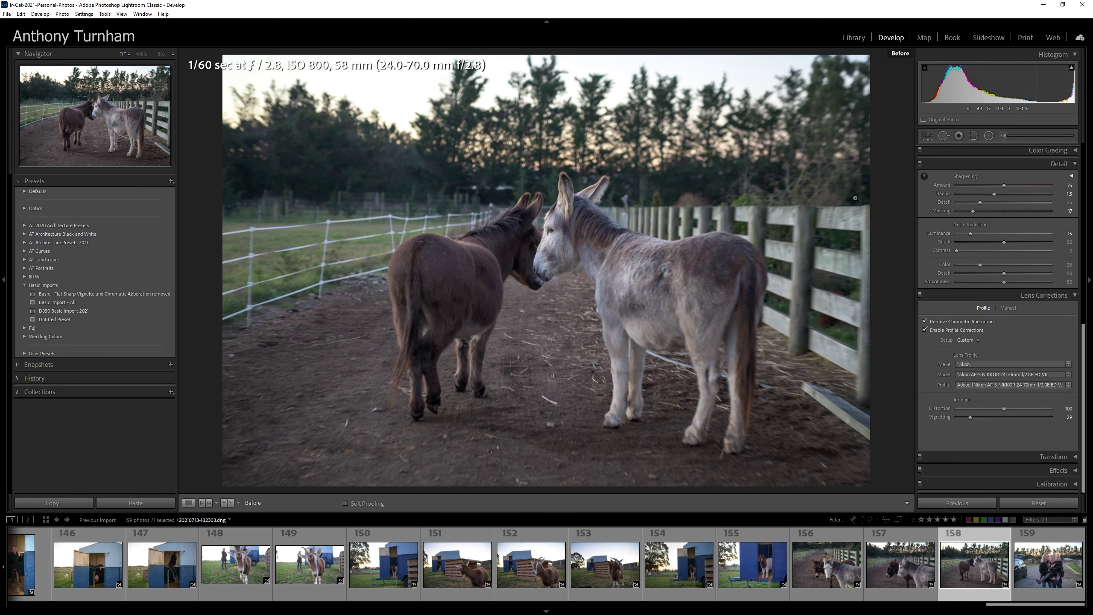
key(backslash)
key(backslash)
key(backslash)
key(backslash)
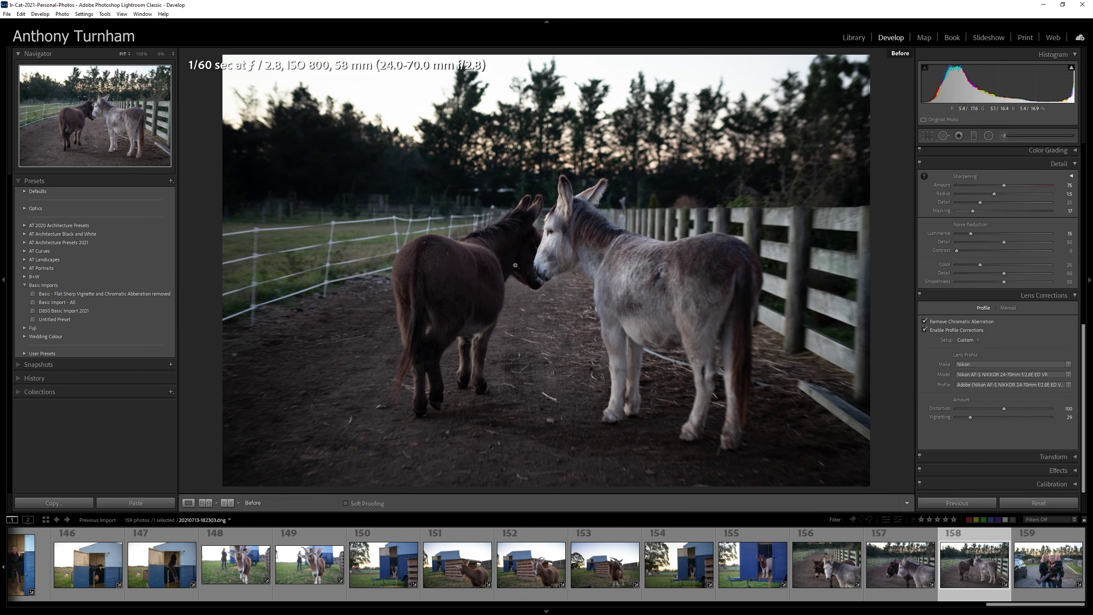
Step: Compare the donkeys' heads before and after the adjustments at 100% magnification
click(507, 260)
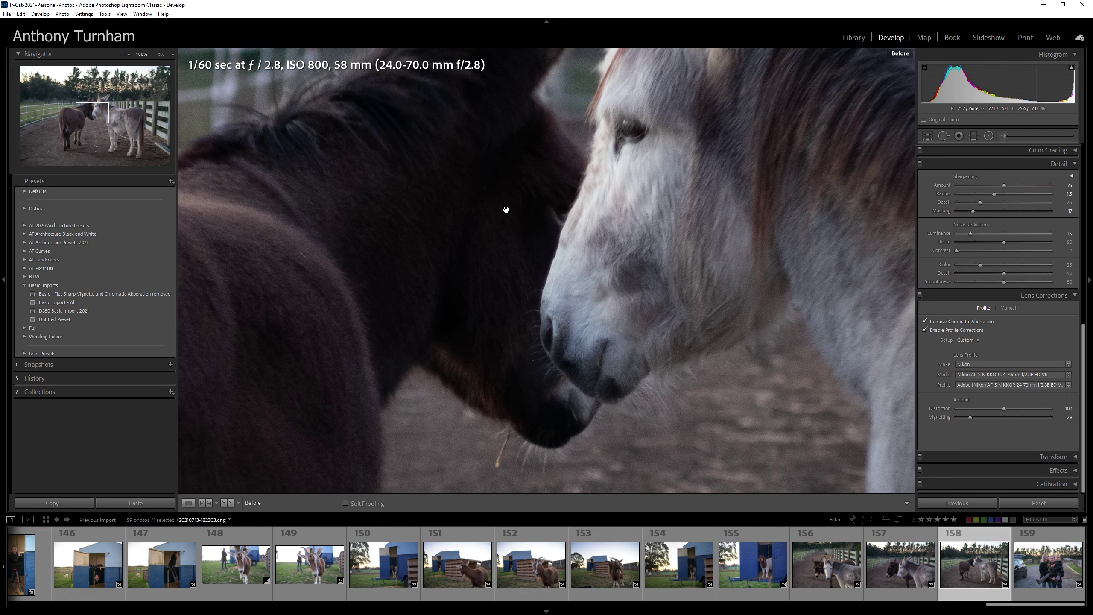
key(backslash)
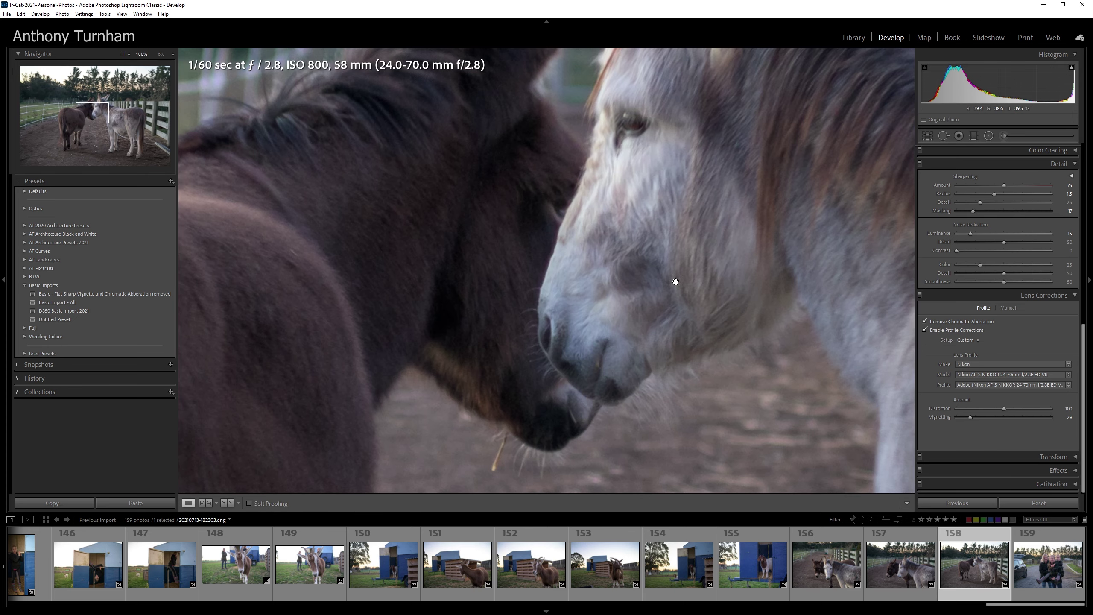
key(backslash)
key(backslash)
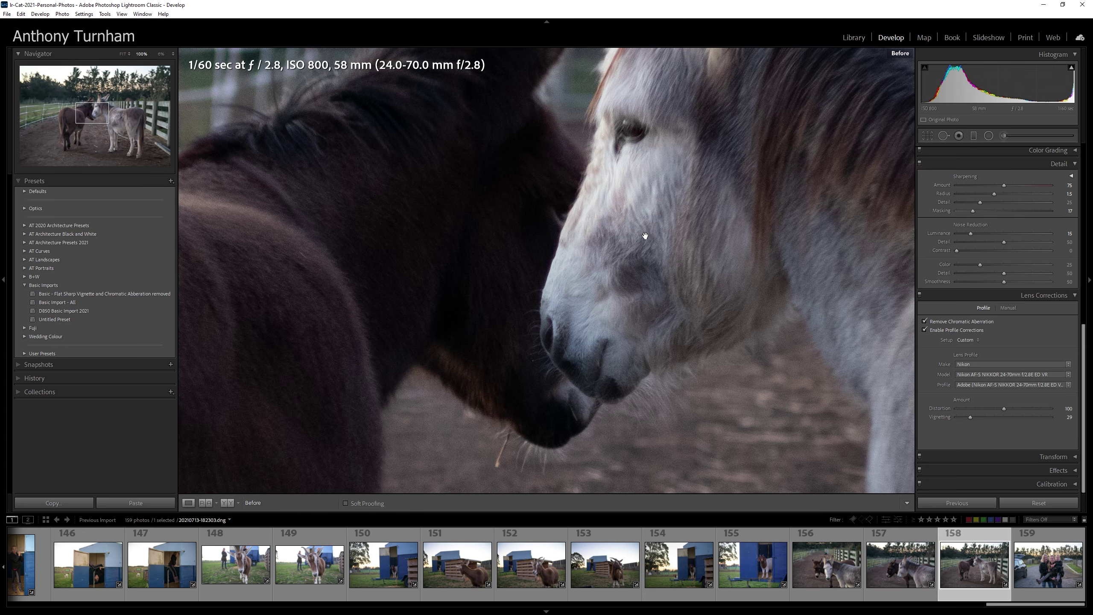
key(backslash)
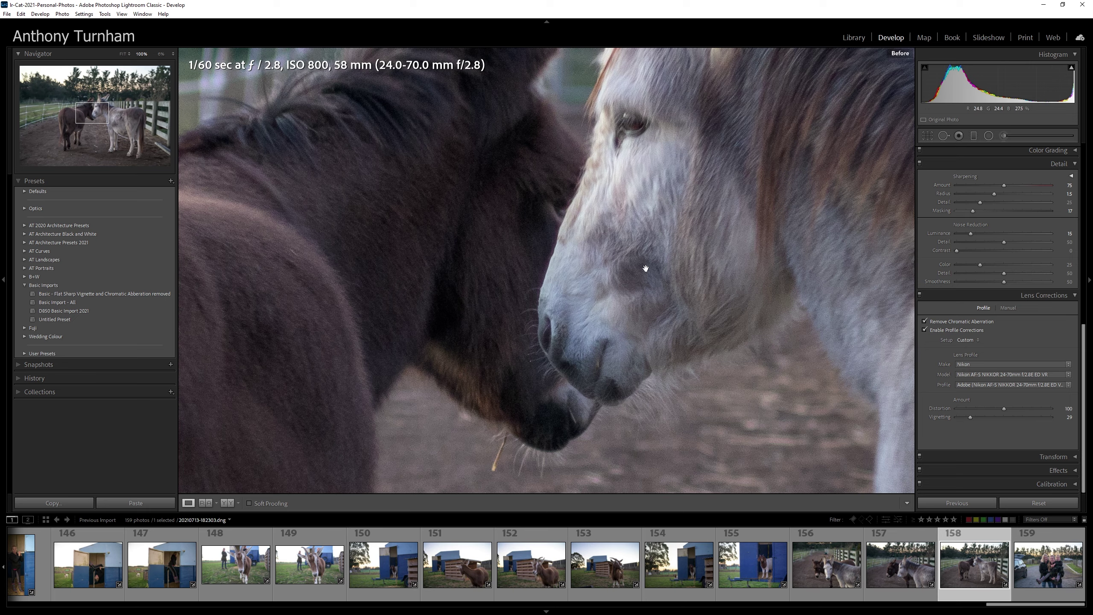
key(backslash)
click(550, 201)
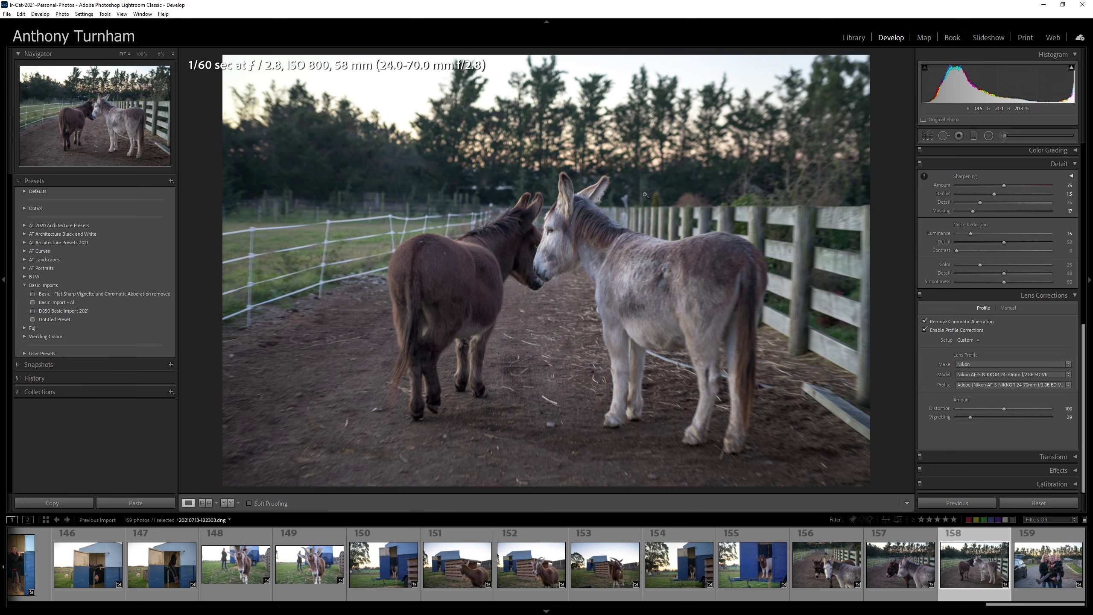
Step: Return to the photo grid and review the adjusted photos at the start of the set
key(g)
key(j)
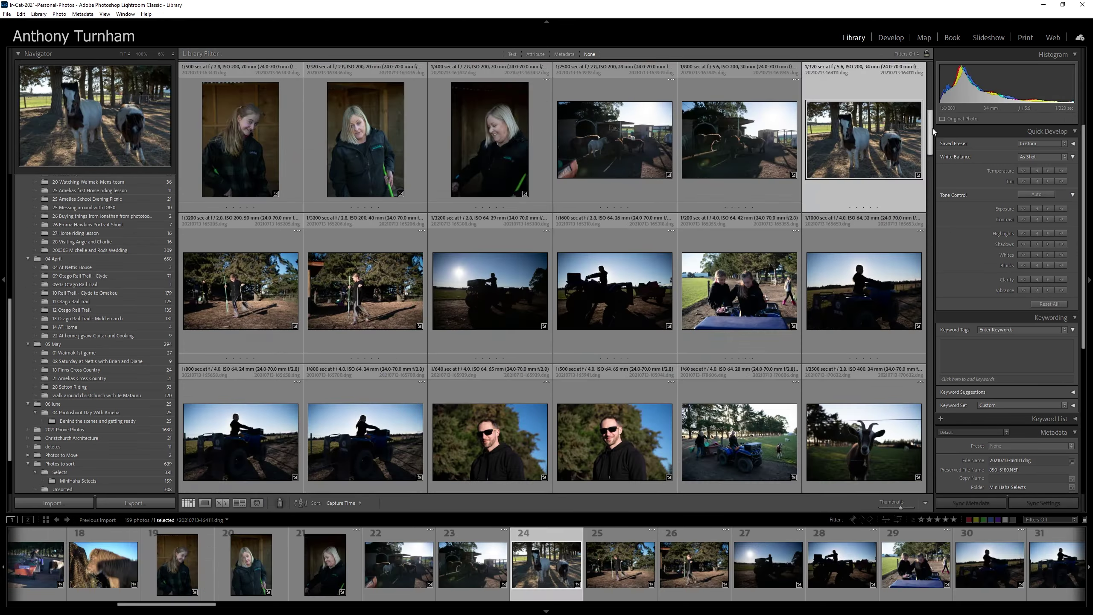
scroll(762, 152, up, 5)
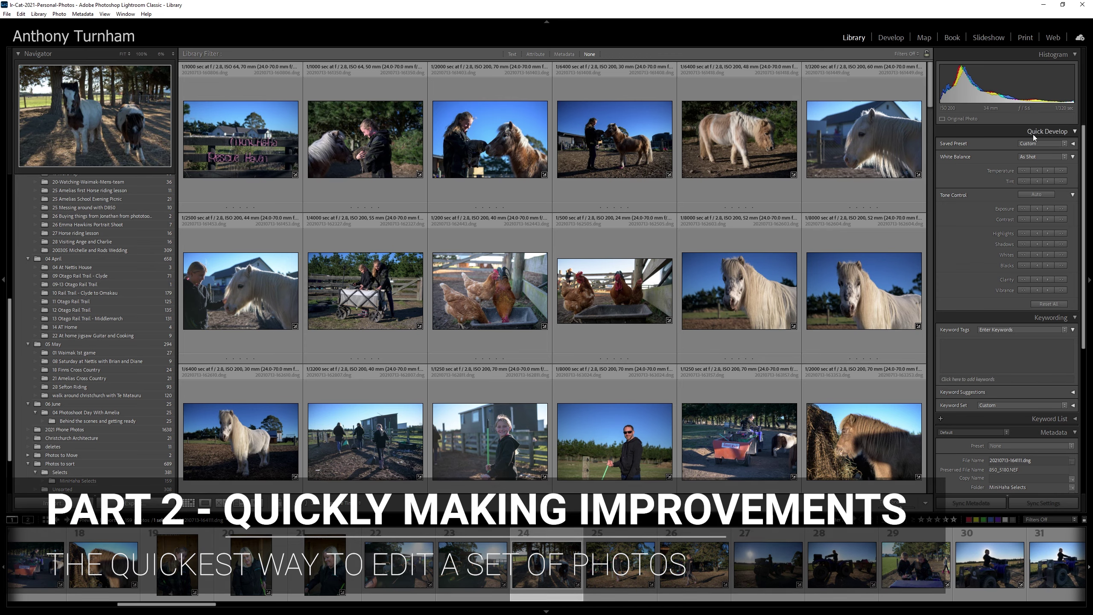
Step: Brighten the two-donkey photo in Develop by setting Exposure to +1.02, Highlights to -51 and Shadows to +38
click(888, 38)
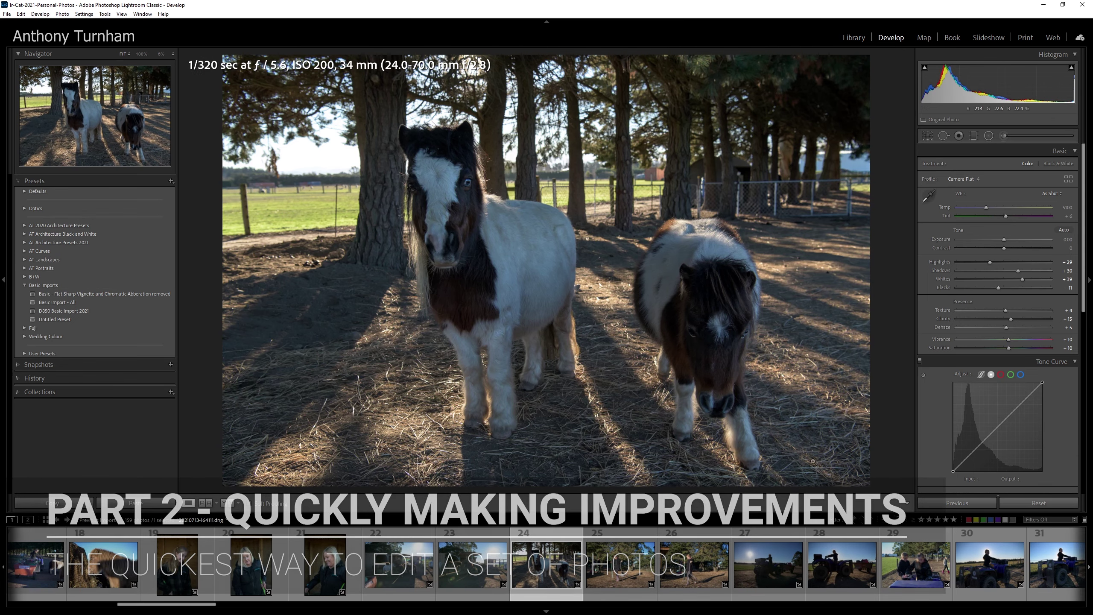
scroll(1024, 271, down, 4)
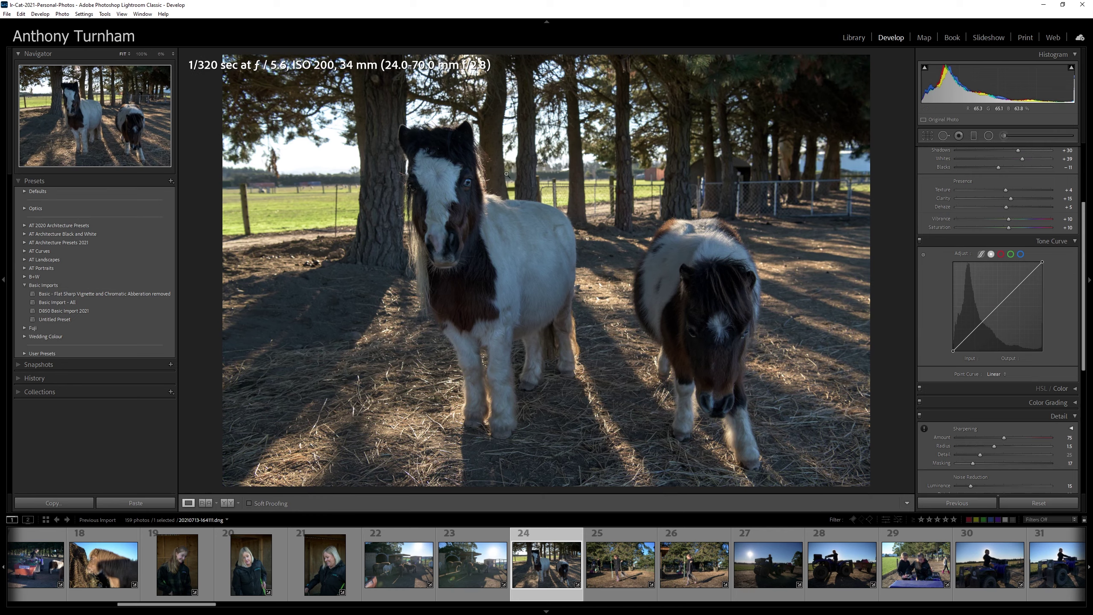
click(459, 193)
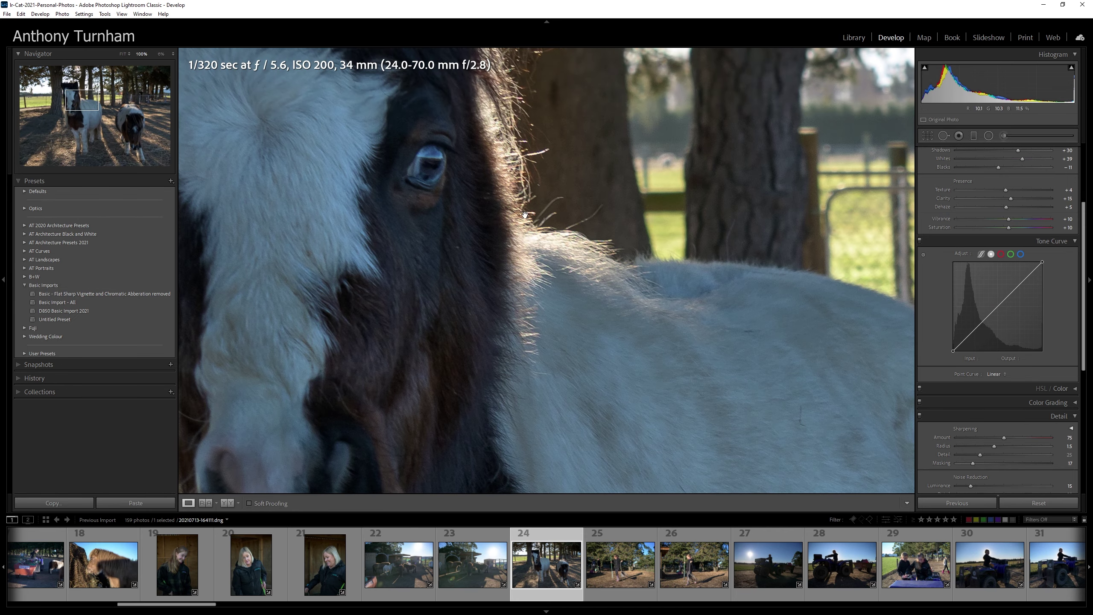
click(574, 241)
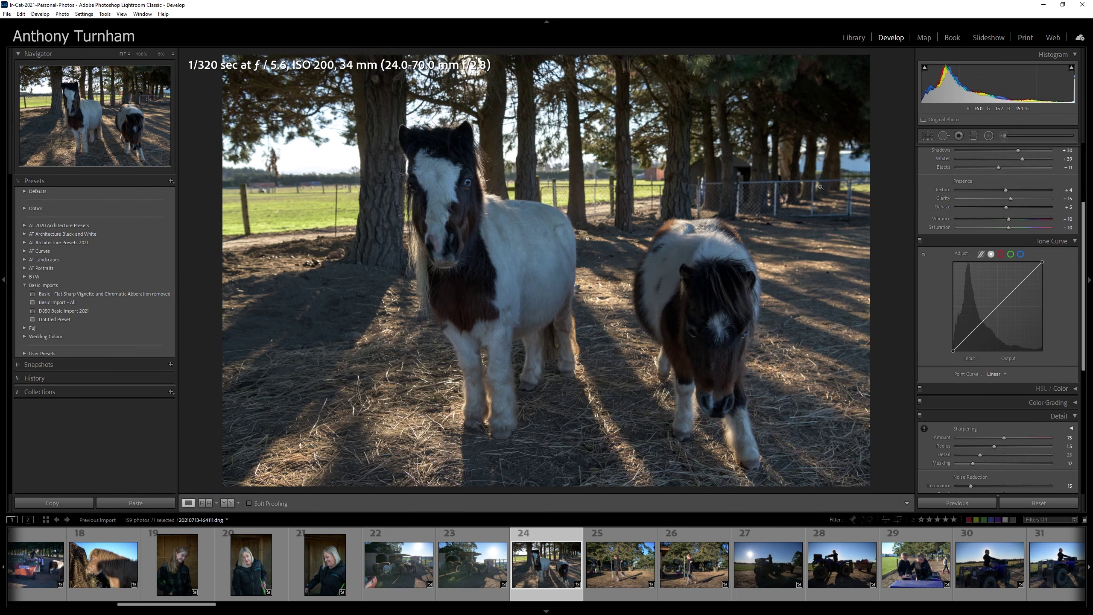
scroll(981, 227, up, 3)
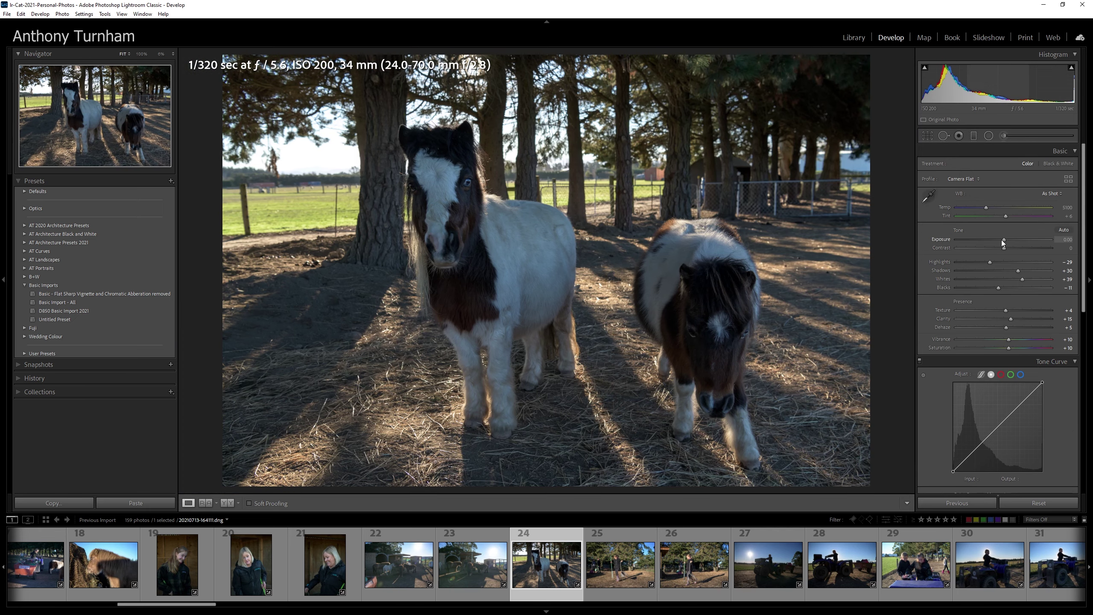
drag(1004, 240, 1015, 241)
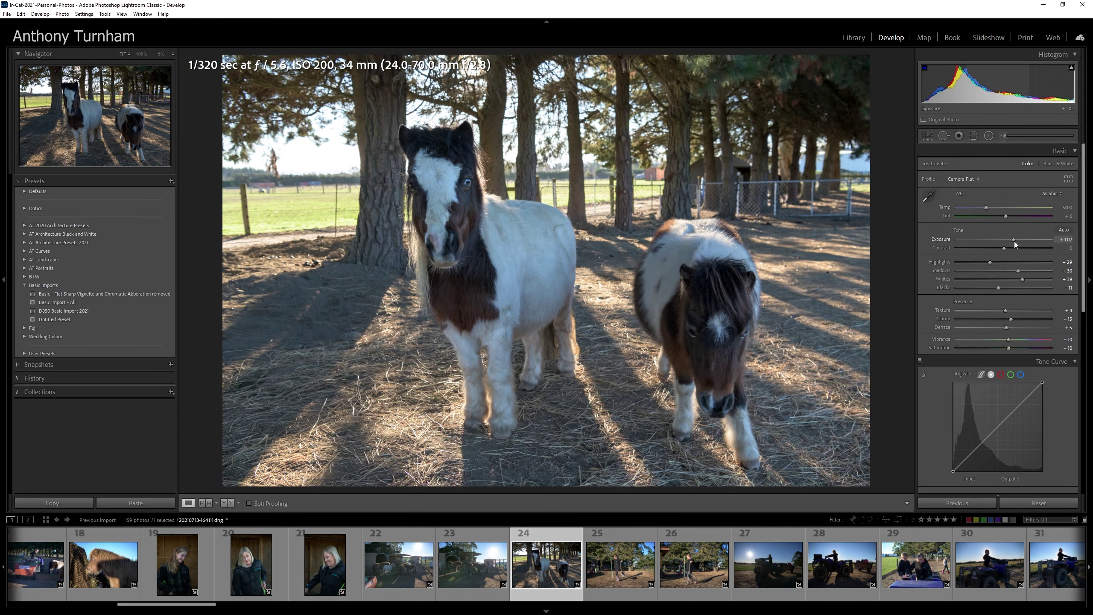
drag(1019, 271, 978, 261)
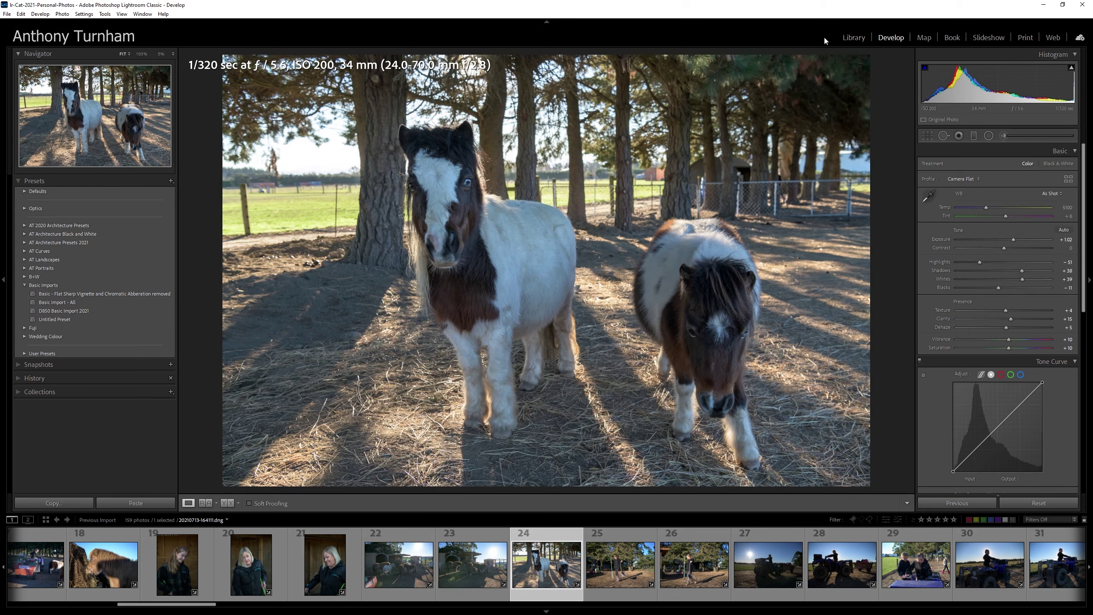
Step: In the photo grid, raise the exposure of the fourth photo, the woman with the brown pony, by one large increment and its shadows by two
click(855, 39)
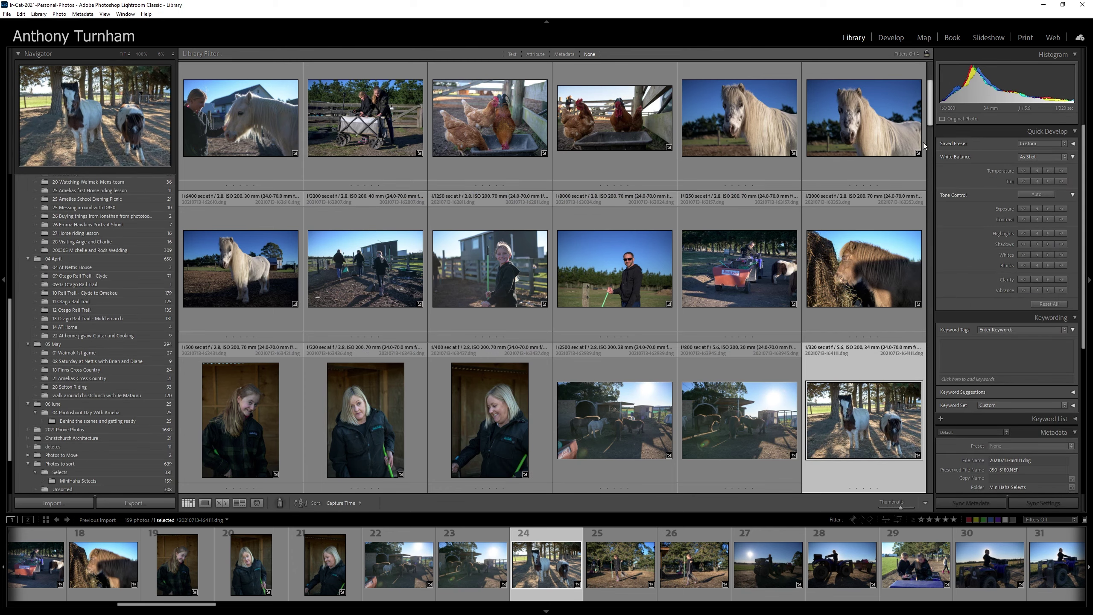
scroll(642, 152, up, 4)
click(641, 152)
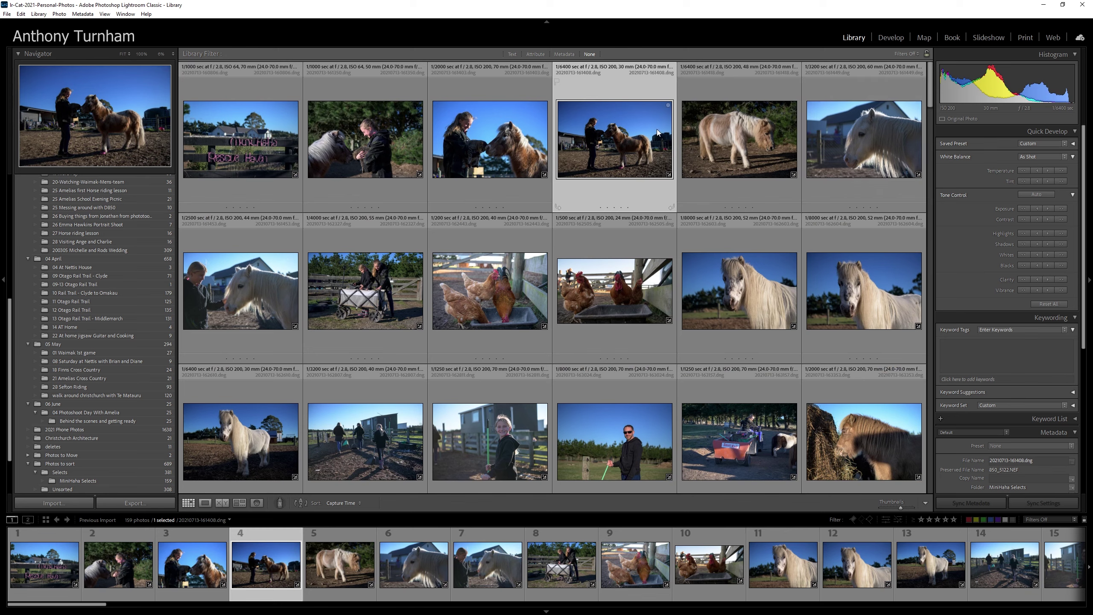
click(1061, 208)
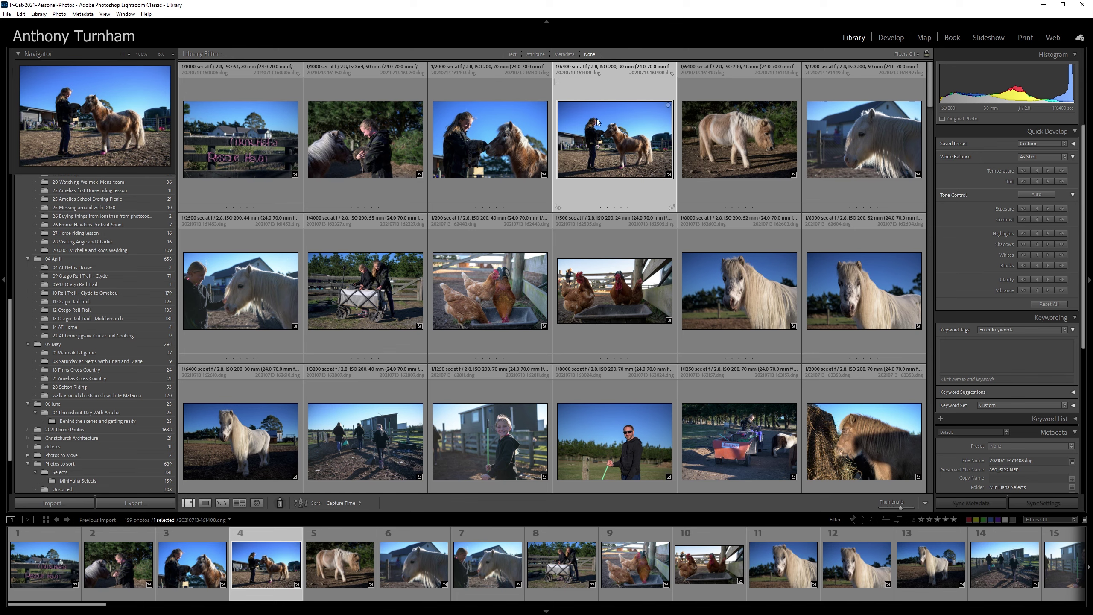
click(1060, 244)
click(1060, 244)
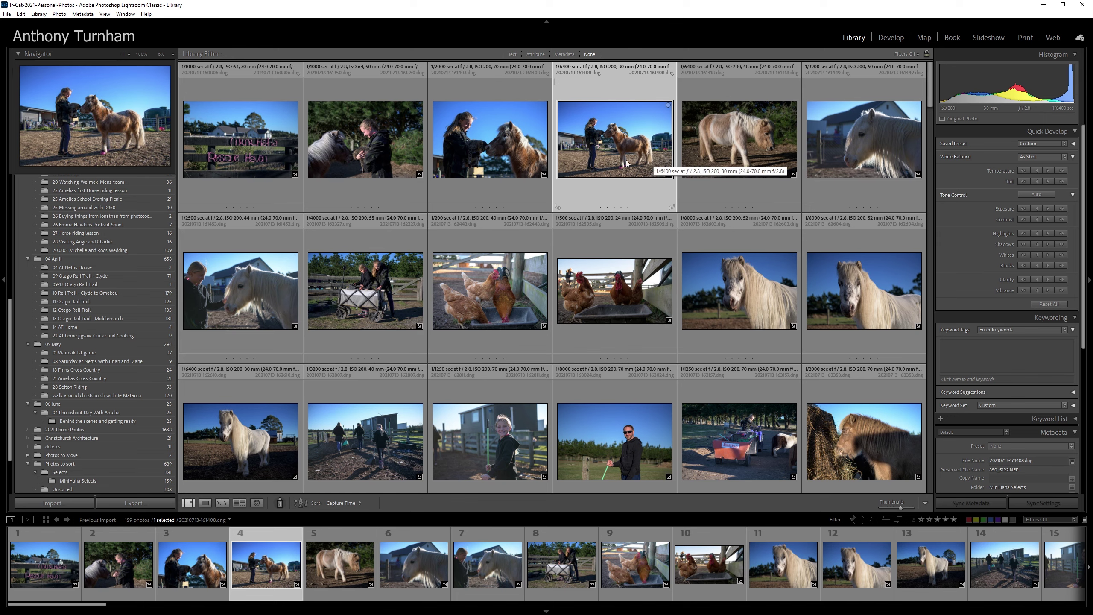
Step: Select photos 6 and 7 of the white pony, enable Auto Sync for them in Develop, and return to the grid
click(846, 147)
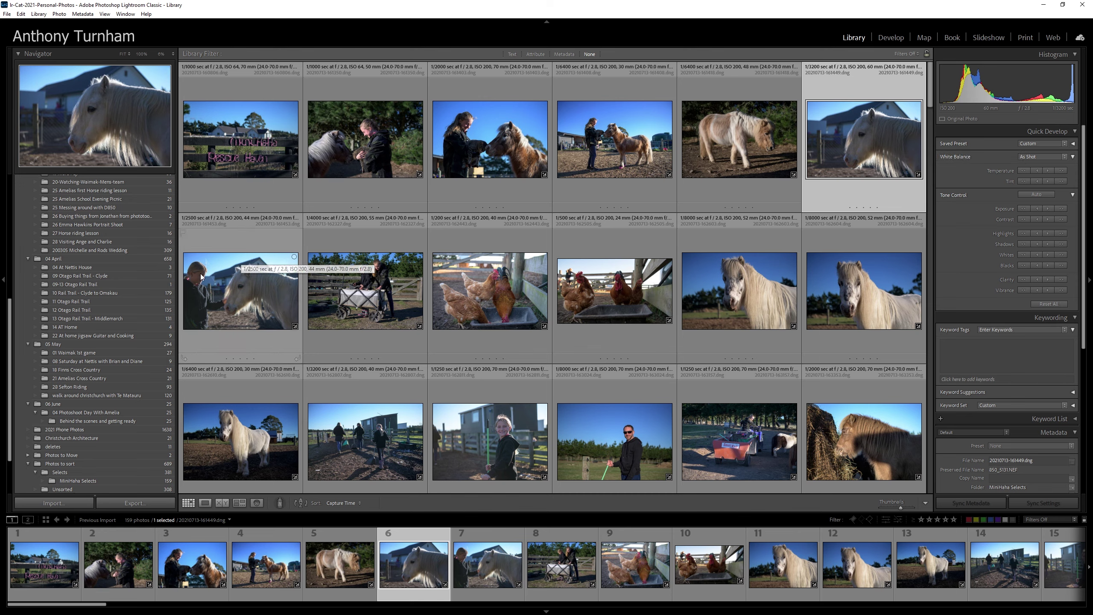
shift+click(290, 283)
key(d)
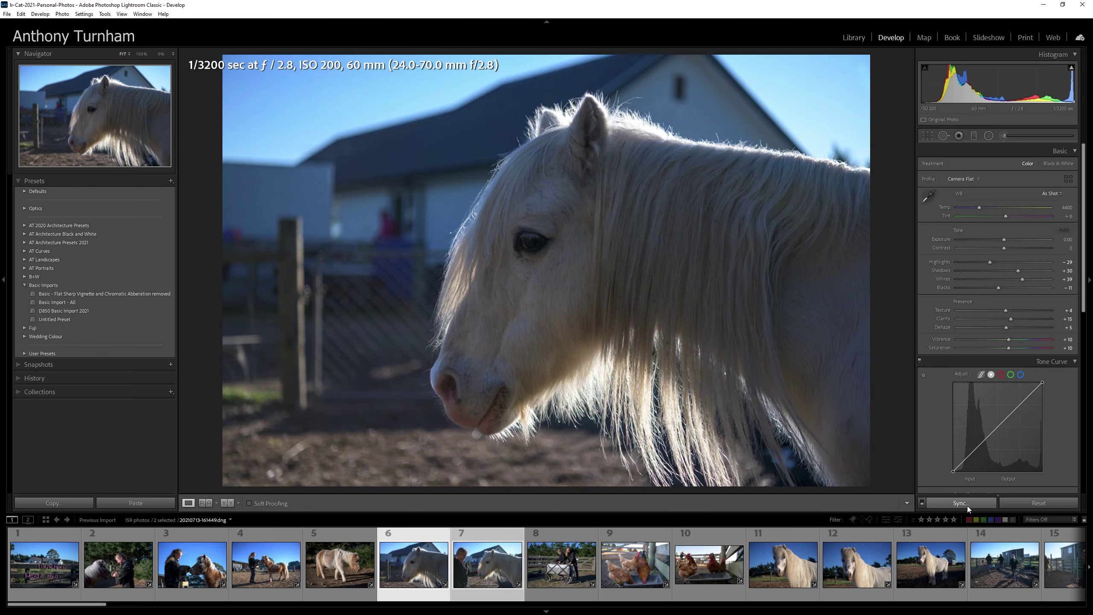
click(923, 502)
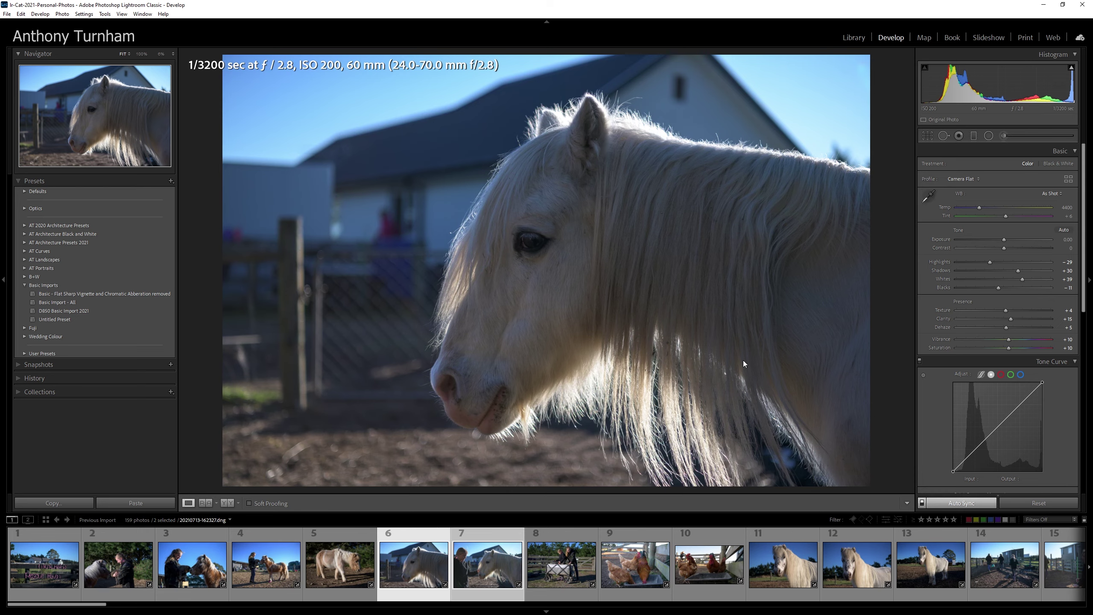
click(860, 38)
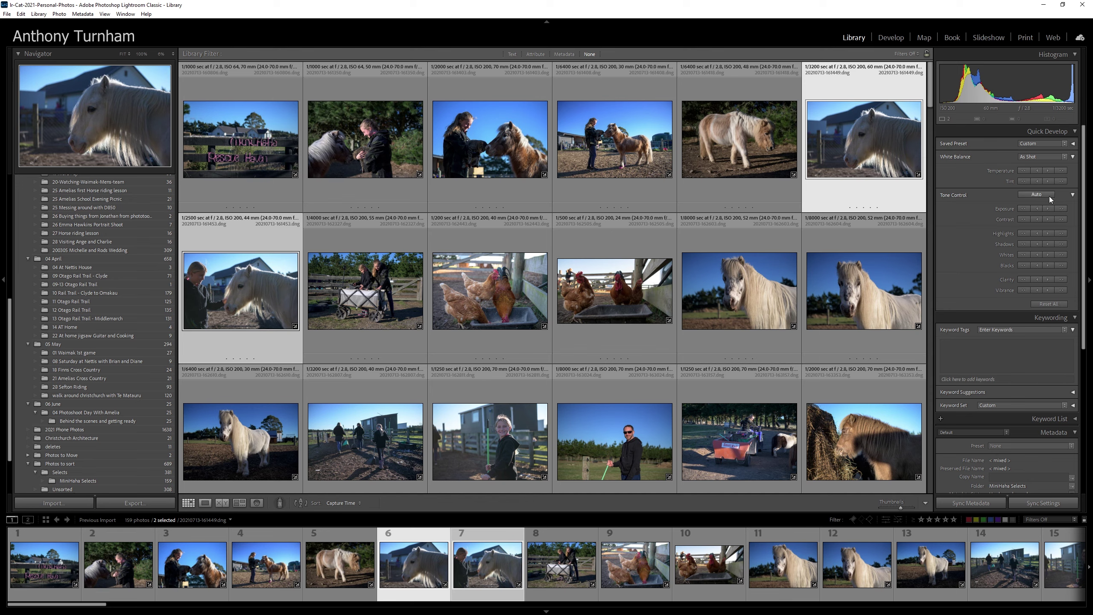
Step: Raise the exposure of the two selected white pony photos by two small increments and fine-tune their blacks
click(1051, 211)
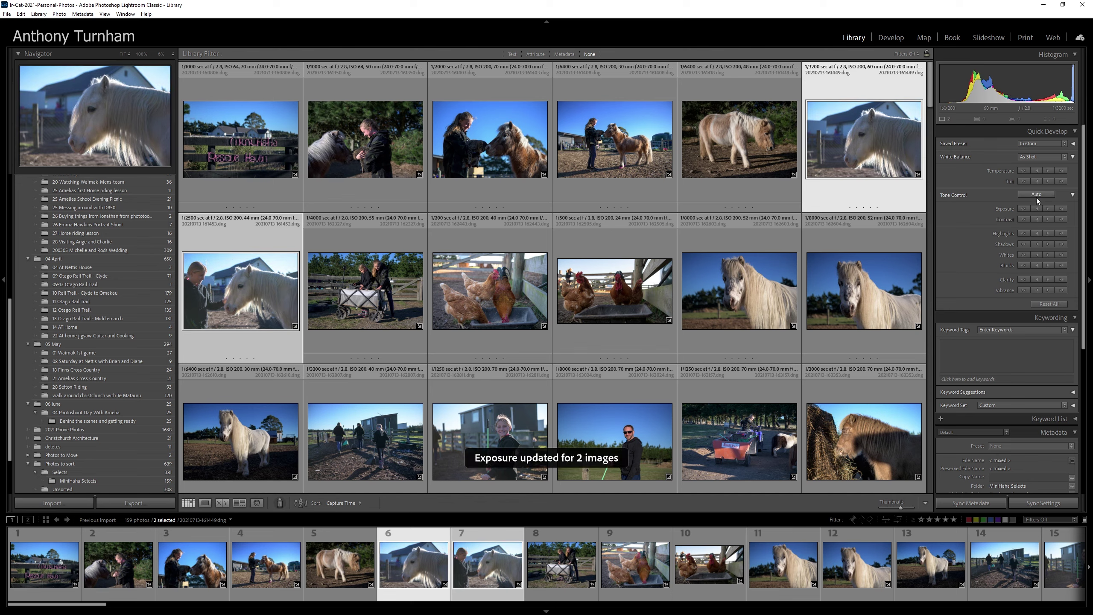
click(1049, 209)
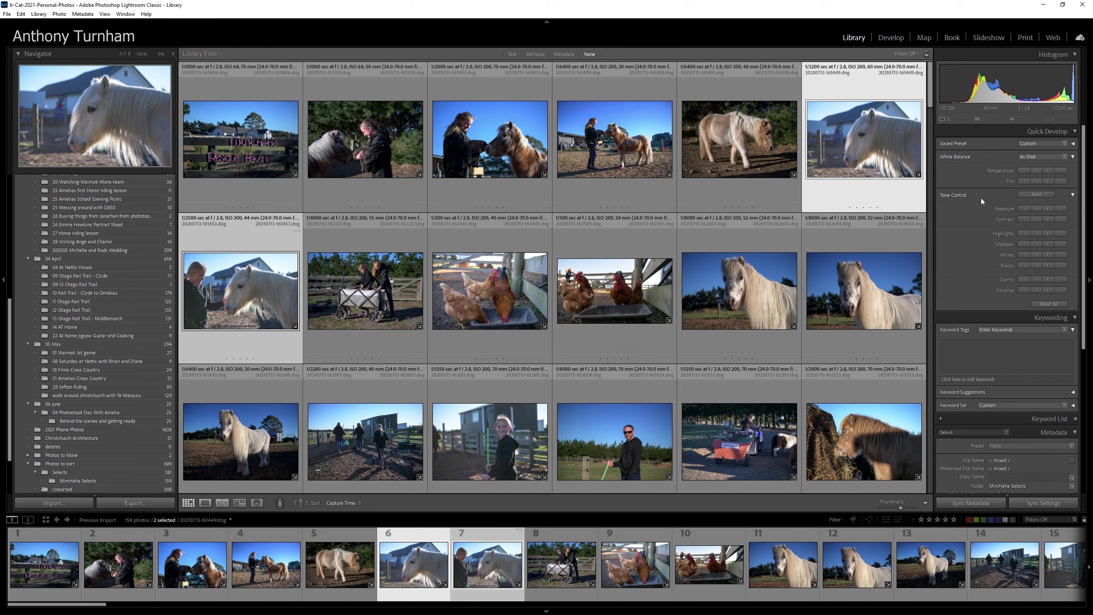
click(1025, 264)
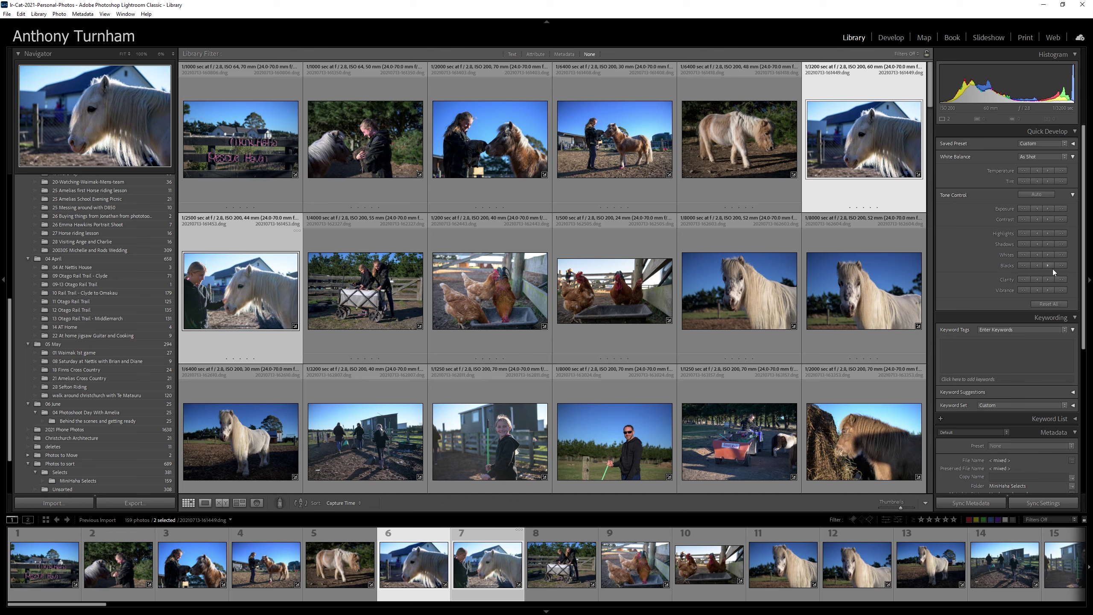
click(1062, 265)
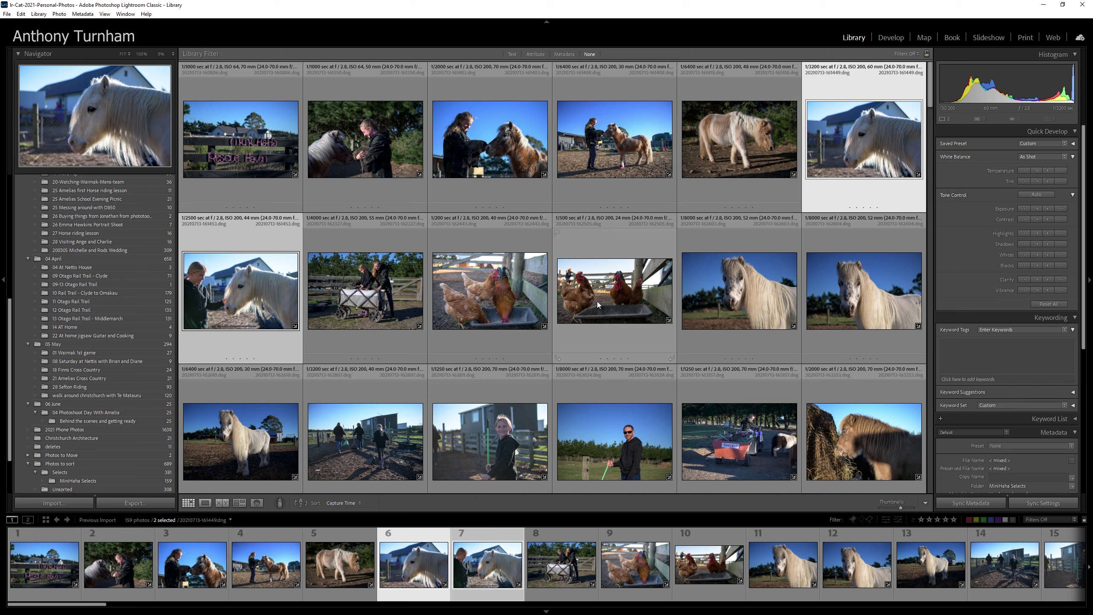
Step: Compare the two chicken photos and raise the exposure of the second one by one large increment
click(516, 271)
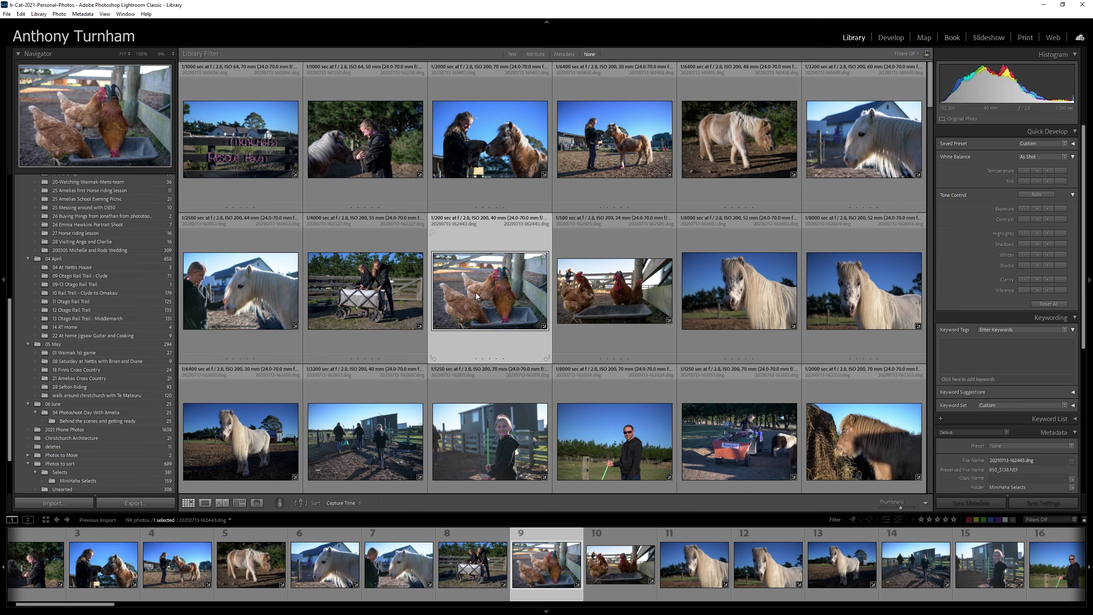
click(603, 289)
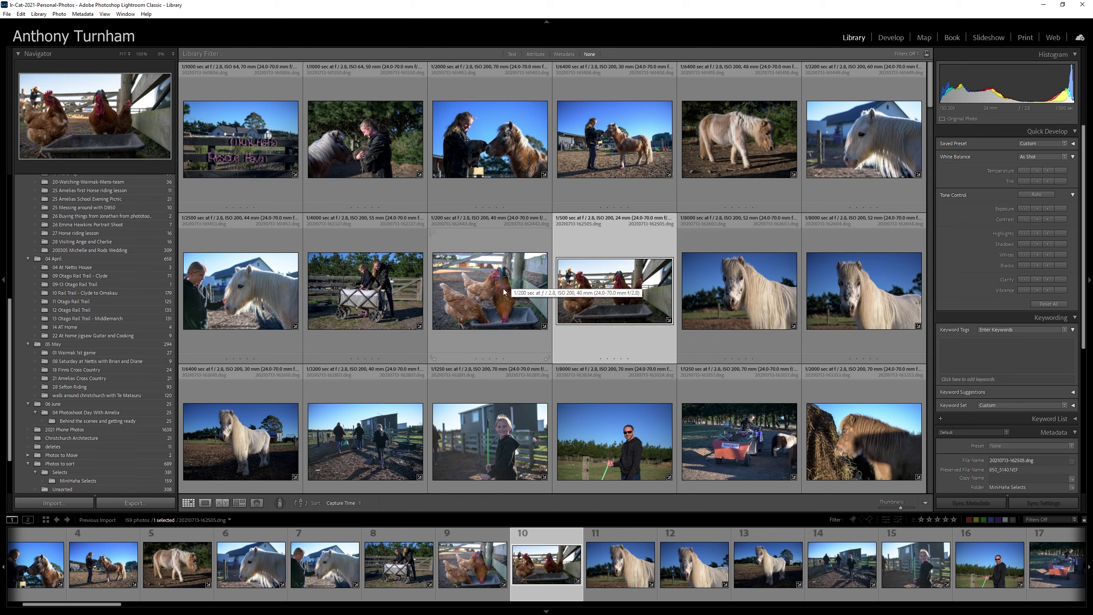
click(1062, 209)
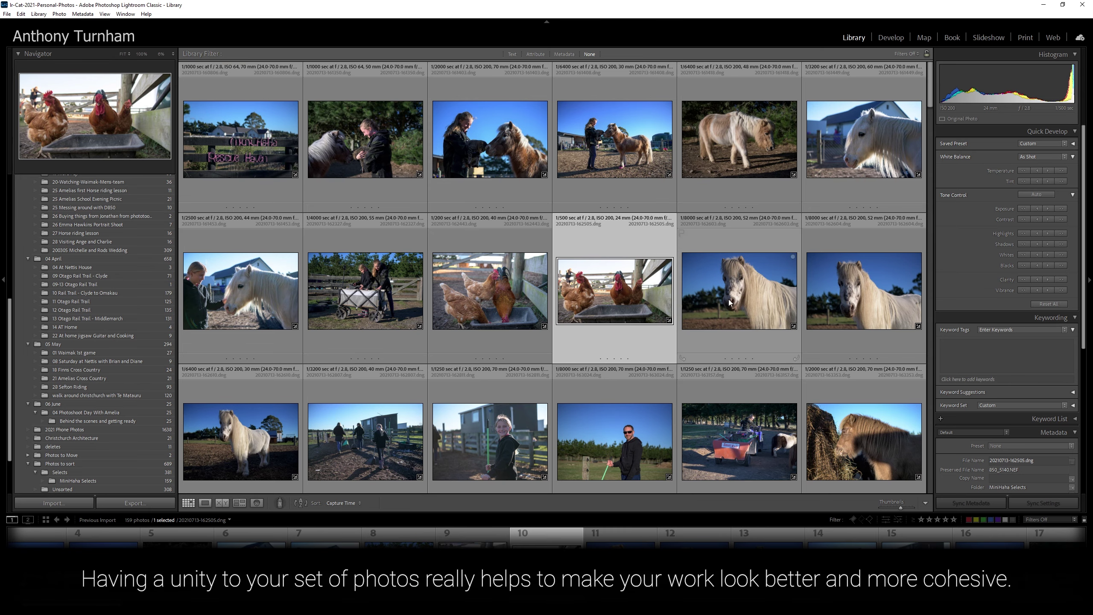
Step: Select photos 11 to 13 of the white pony, raise their exposure by one small increment and reduce their highlights by one large increment
click(724, 276)
shift+click(232, 437)
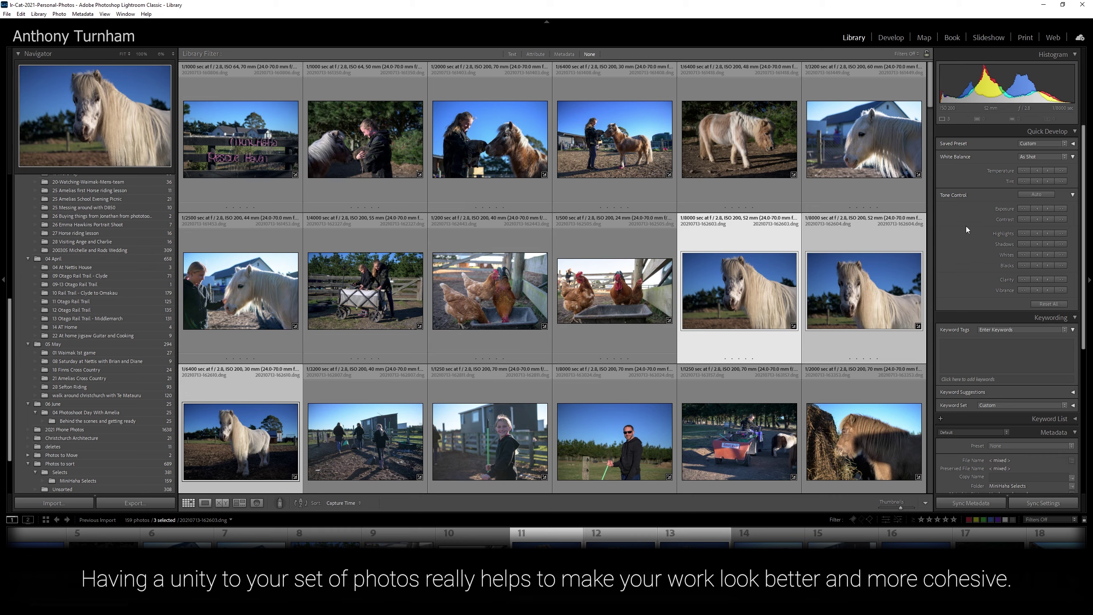
click(1046, 210)
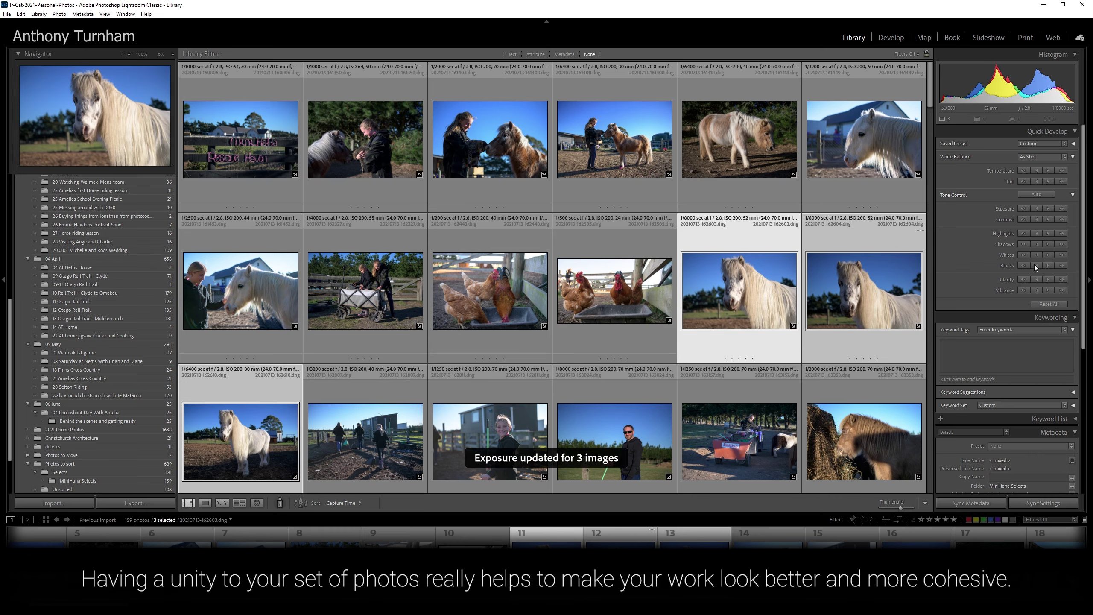
click(1026, 233)
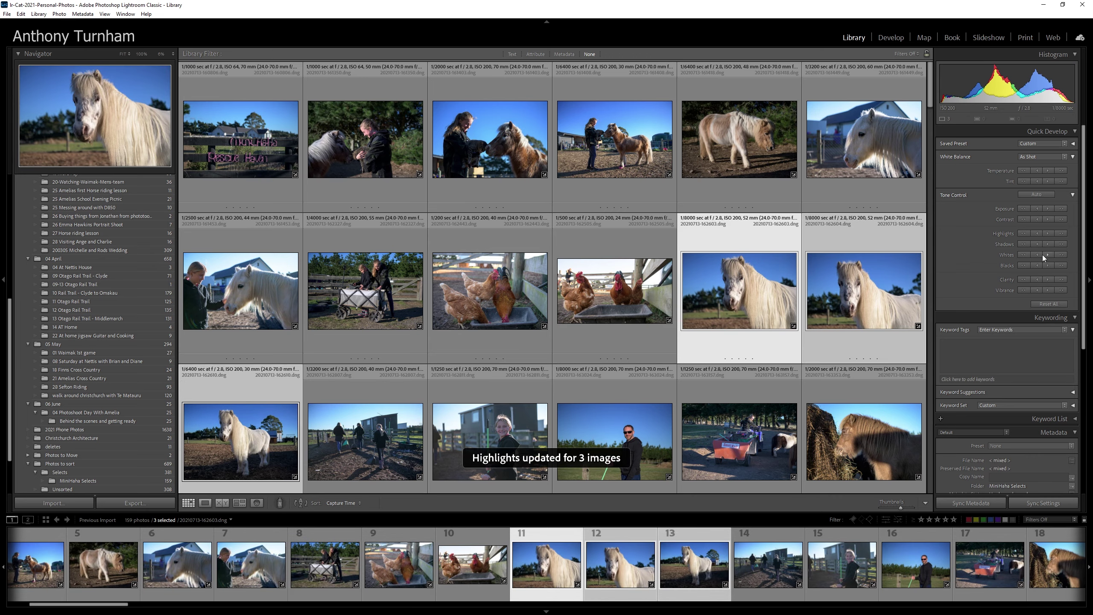
Step: Select photos 14 and 15, raise their exposure by one large increment and lower their blacks by one large increment
click(426, 423)
ctrl+click(456, 424)
click(1058, 209)
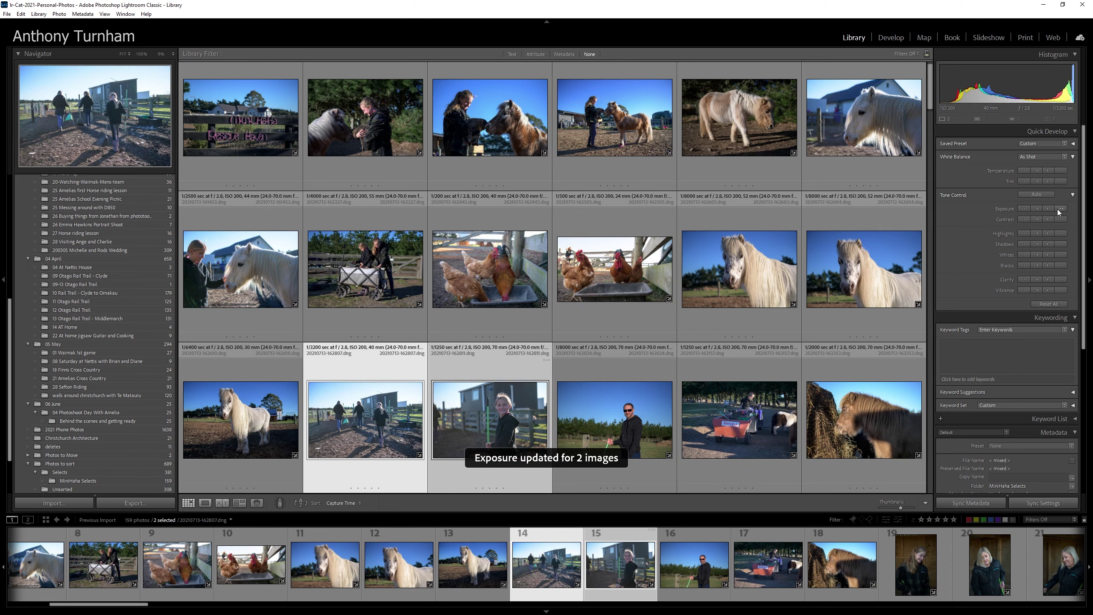
click(1025, 267)
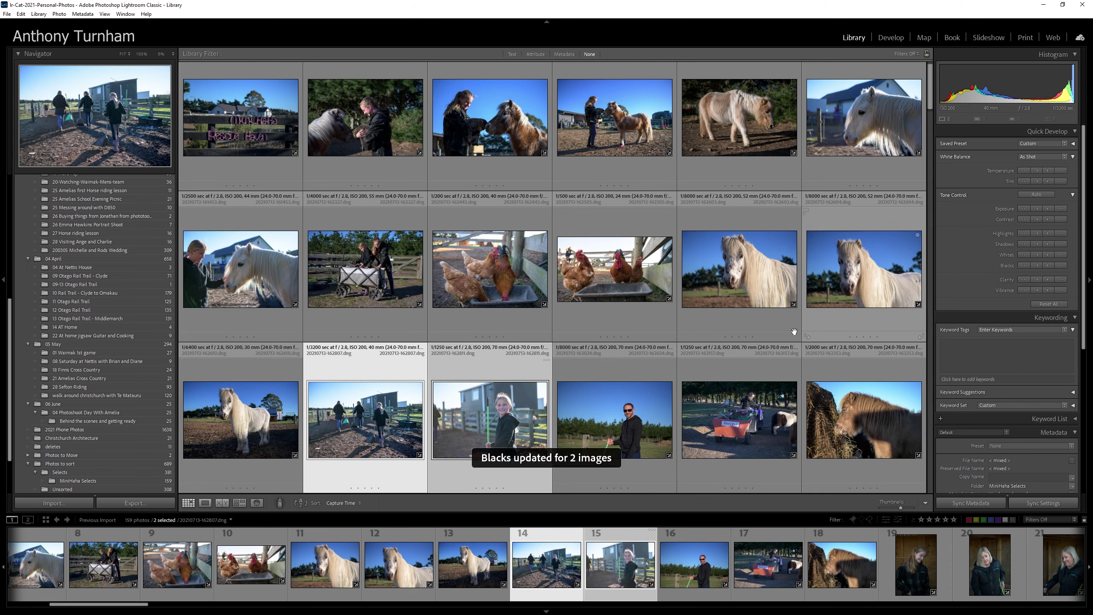
Step: For photo 15 of the smiling girl alone, lower the exposure by one small increment and deepen the blacks by two large increments
key(Right)
click(1037, 209)
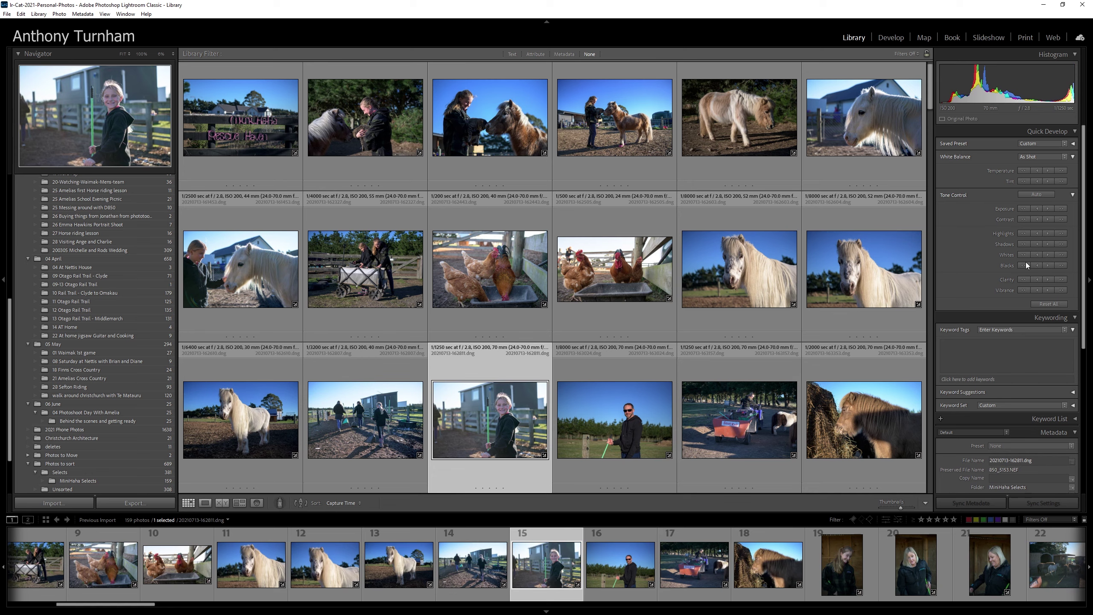
click(1027, 263)
click(1025, 266)
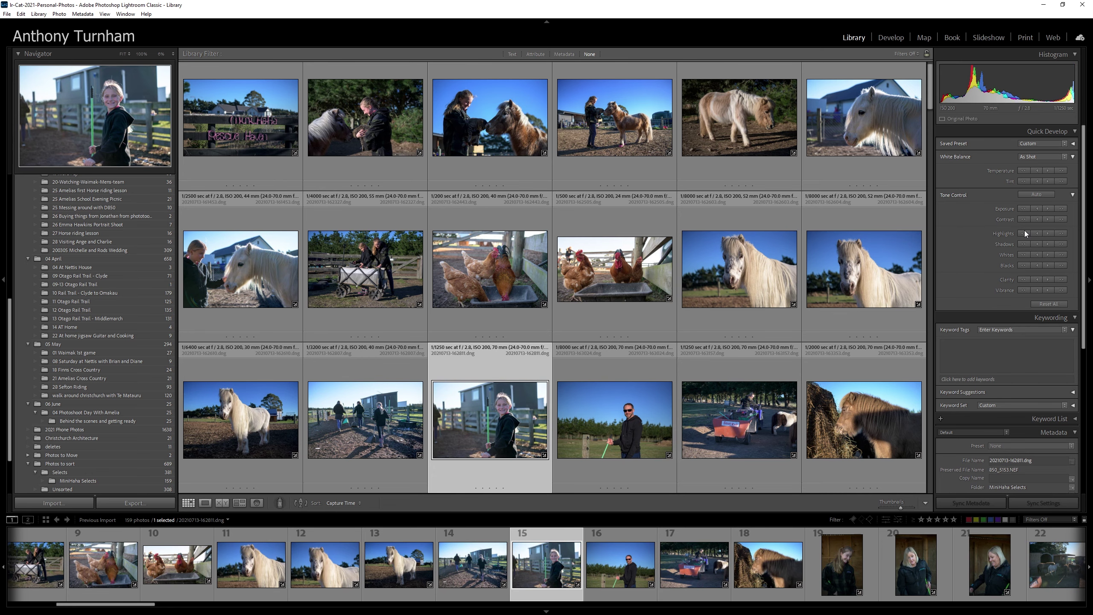
Step: Warm the white balance temperature of photo 14 by one large increment and of photo 15 by one small increment
click(386, 435)
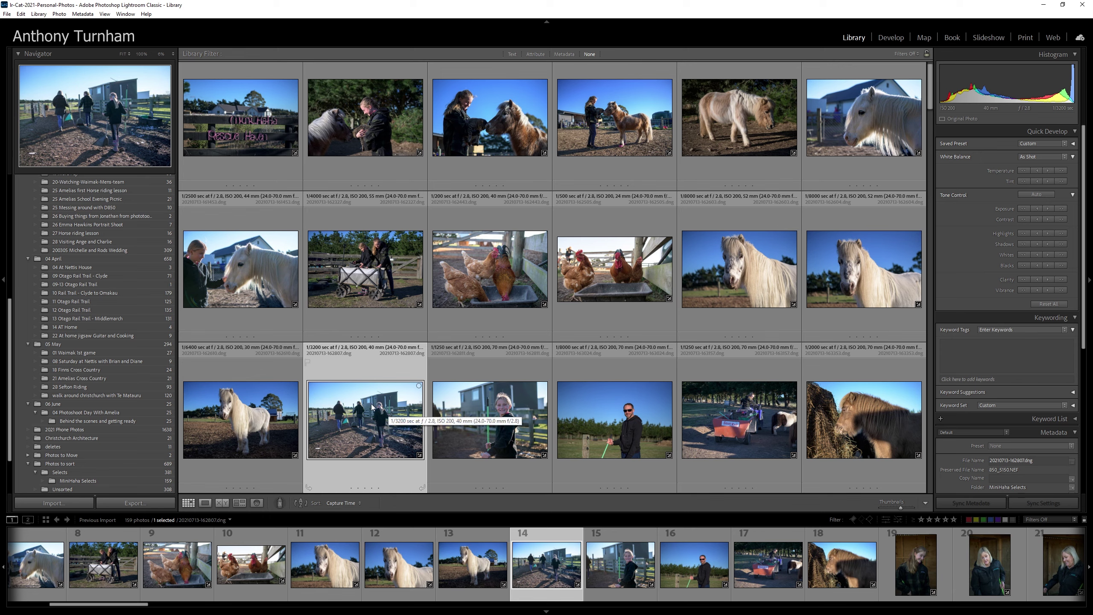
click(1060, 172)
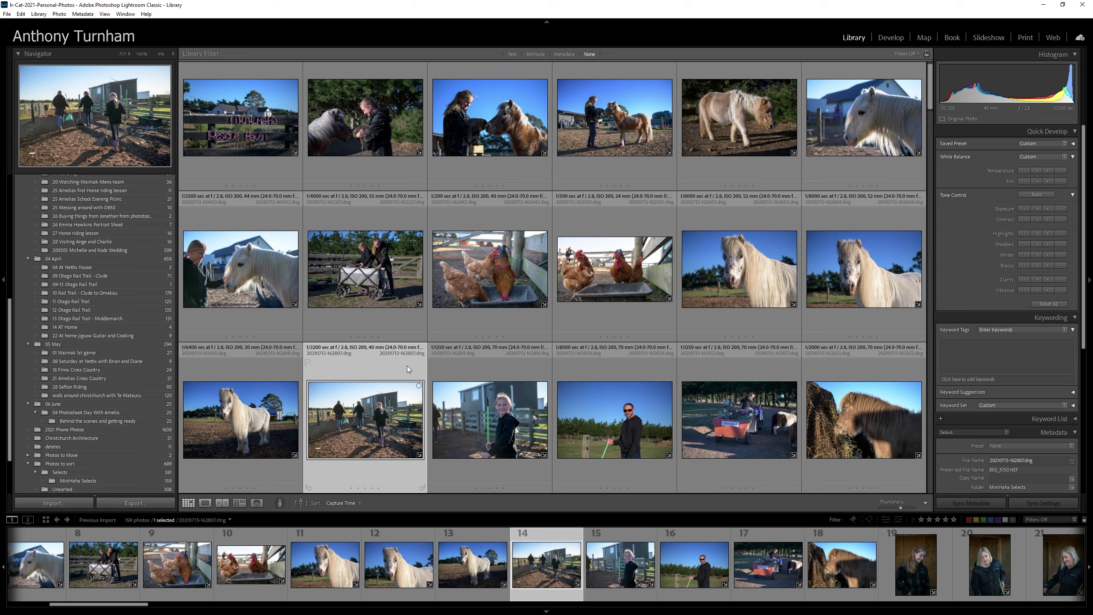
key(Right)
click(1050, 172)
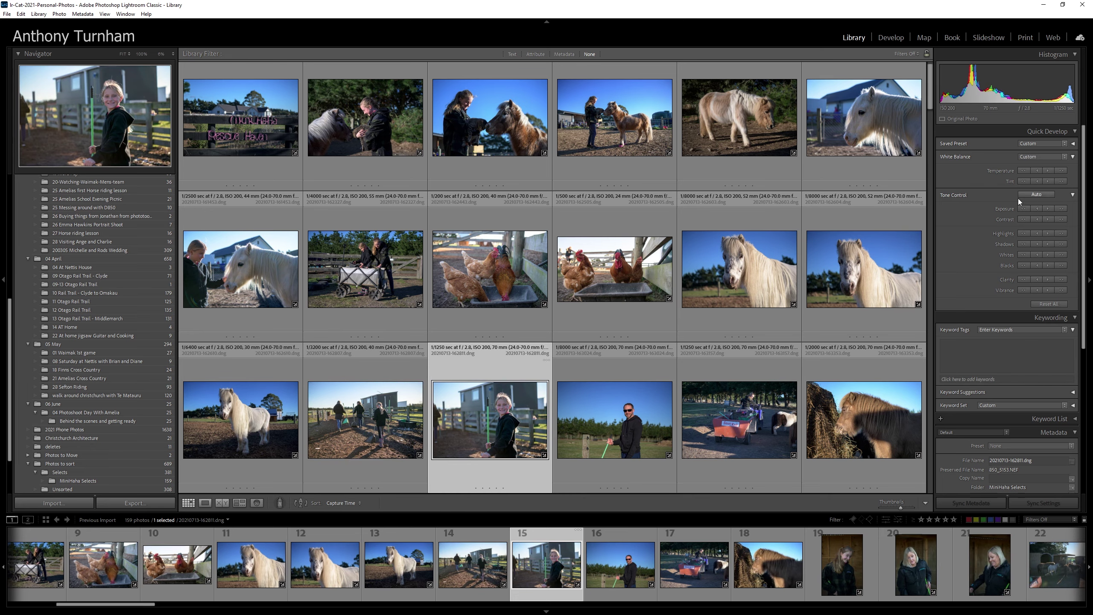
Step: Warm photo 17 of the red cart by one large increment, raise its exposure by a large increment and lower it by a small one
click(757, 386)
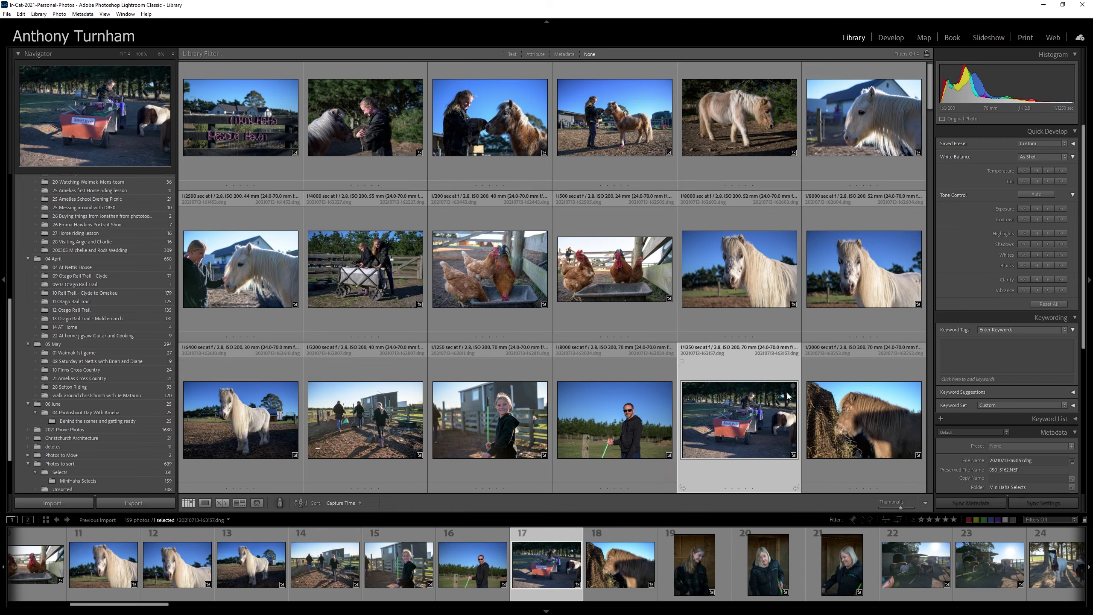
click(1062, 171)
click(1061, 207)
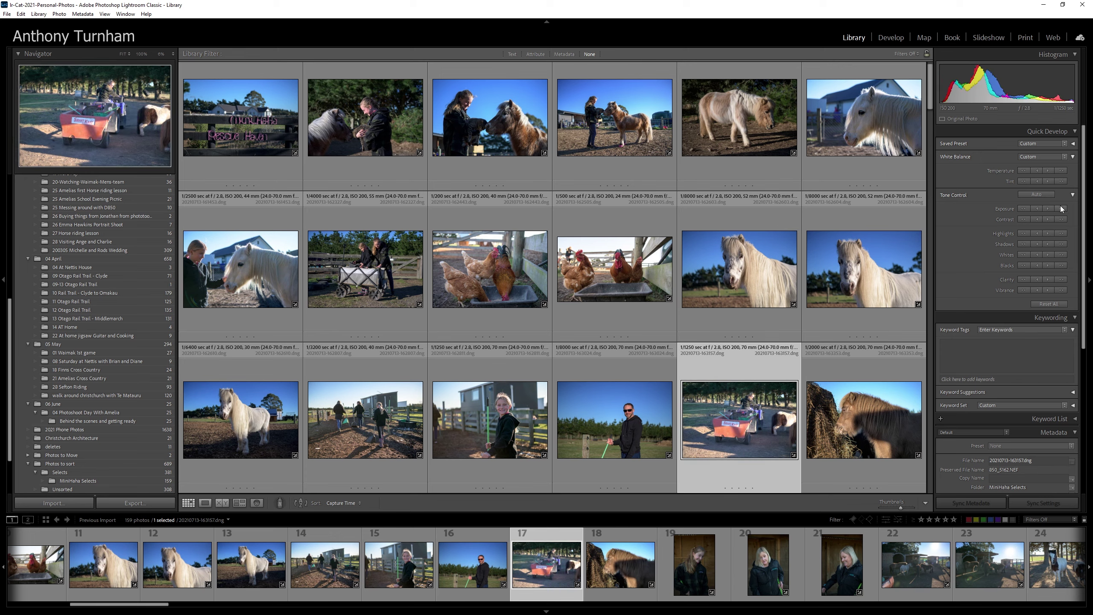
click(1037, 209)
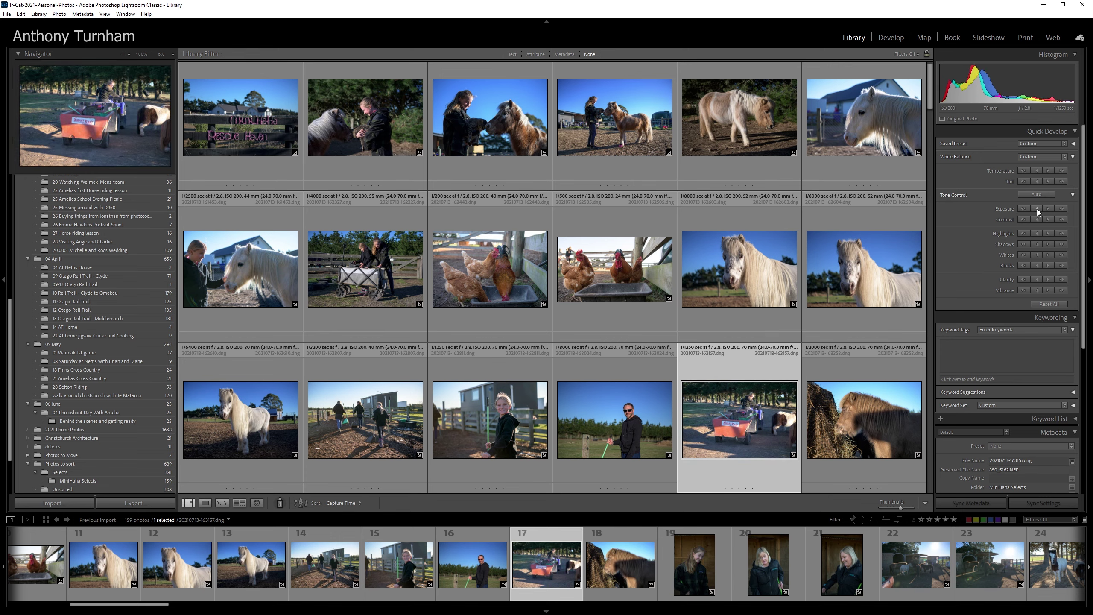
Step: Open photo 20 of the backlit ponies for developing and set its blacks to -26
scroll(929, 331, down, 3)
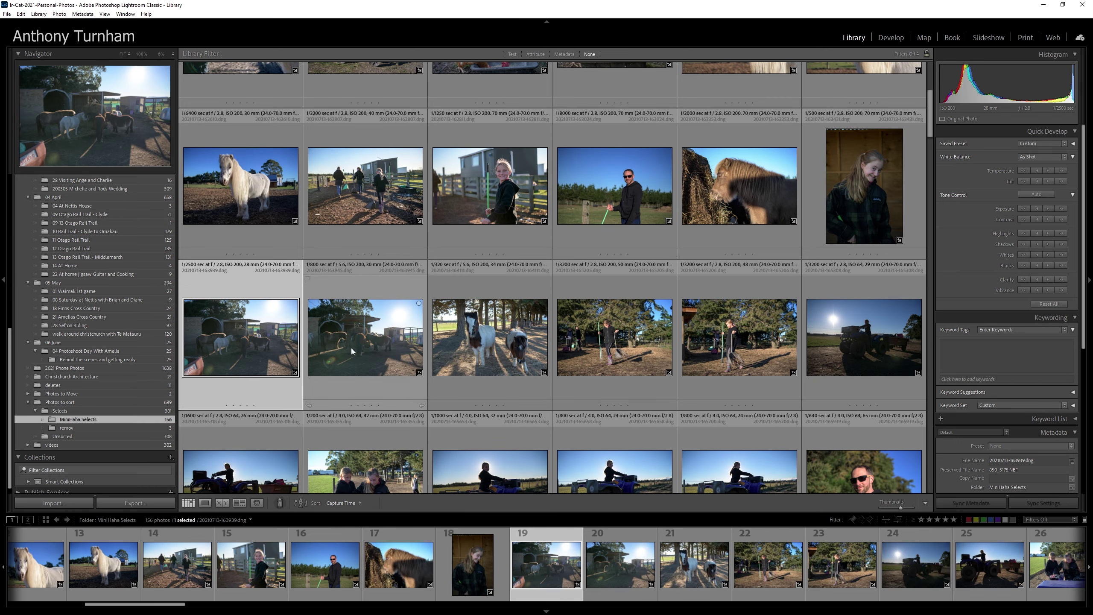
double_click(352, 348)
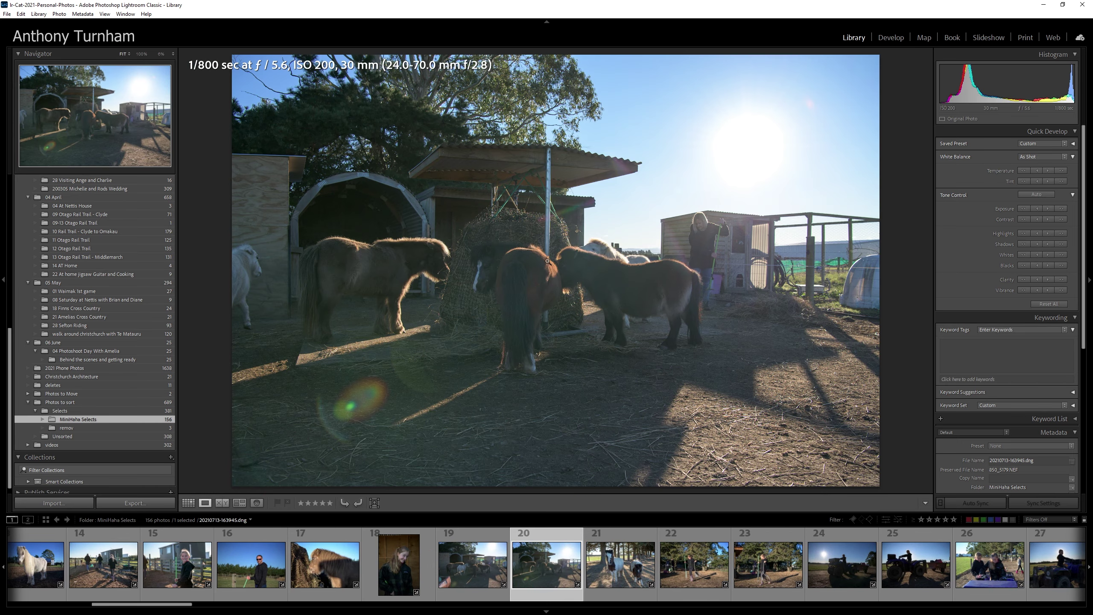
key(d)
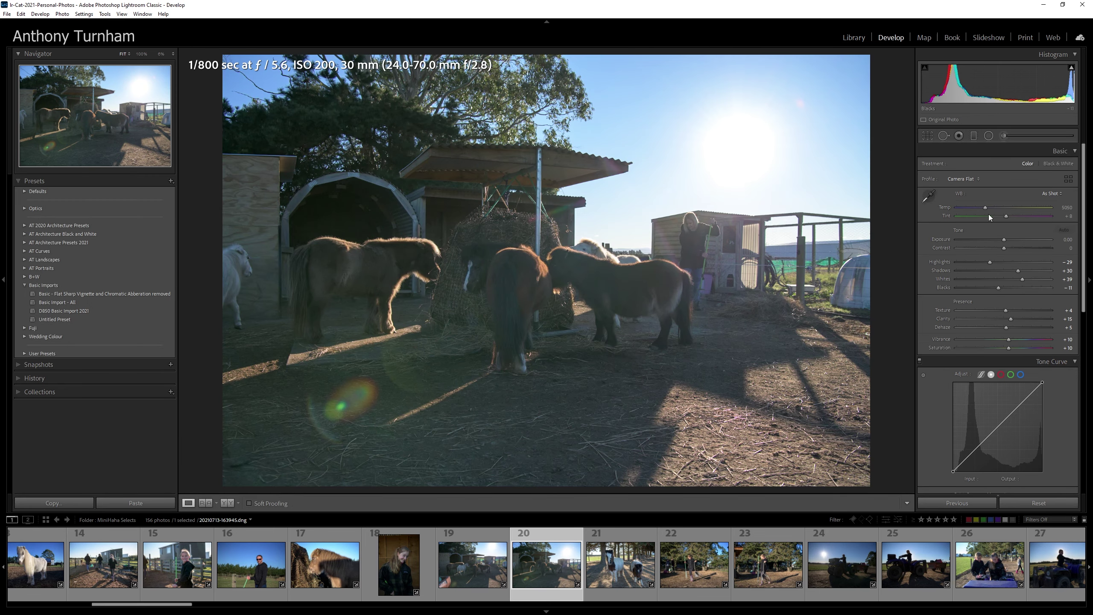
mouse_move(996, 290)
mouse_down()
mouse_move(982, 290)
mouse_move(991, 291)
mouse_up()
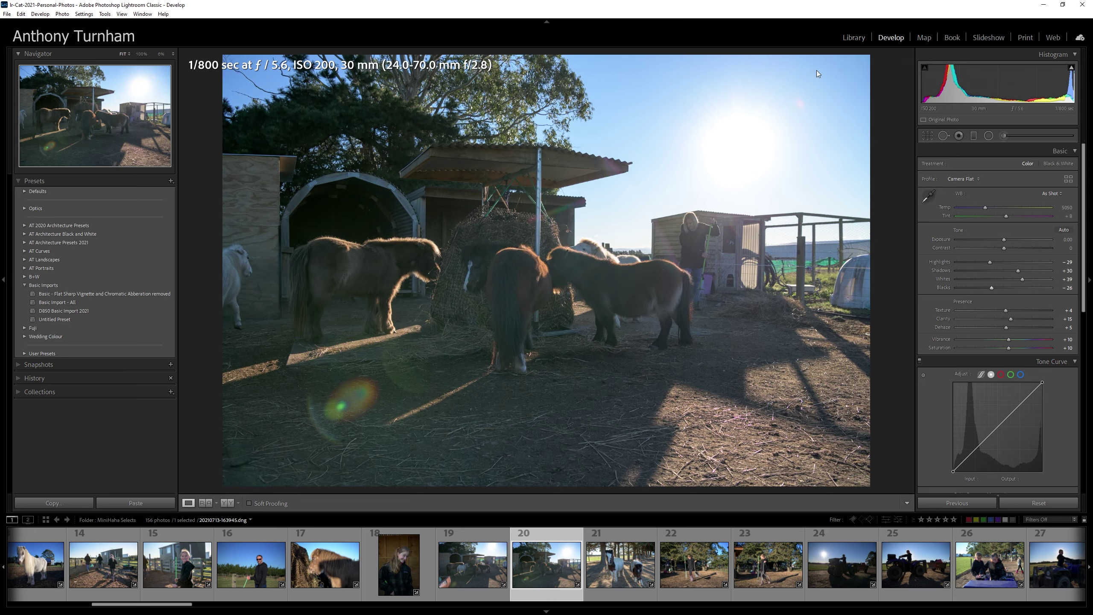
Step: With Quick Develop, lower photo 20's highlights to -69 and blacks to -56, raise shadows to +70, warm it to 5370 and raise tint to +16
click(854, 37)
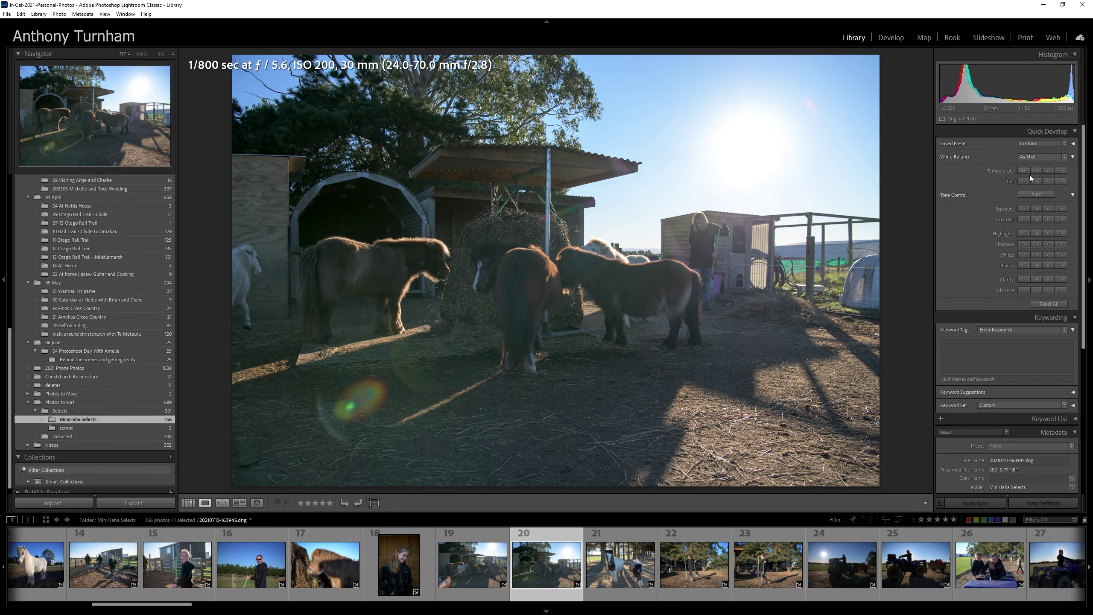
click(1027, 264)
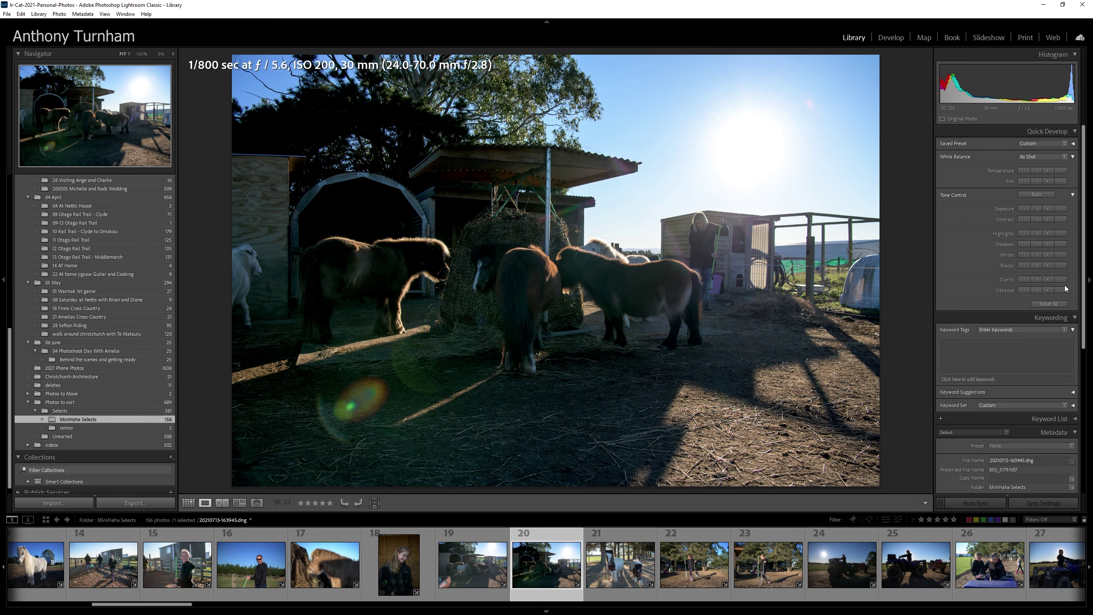
click(1048, 172)
click(1047, 180)
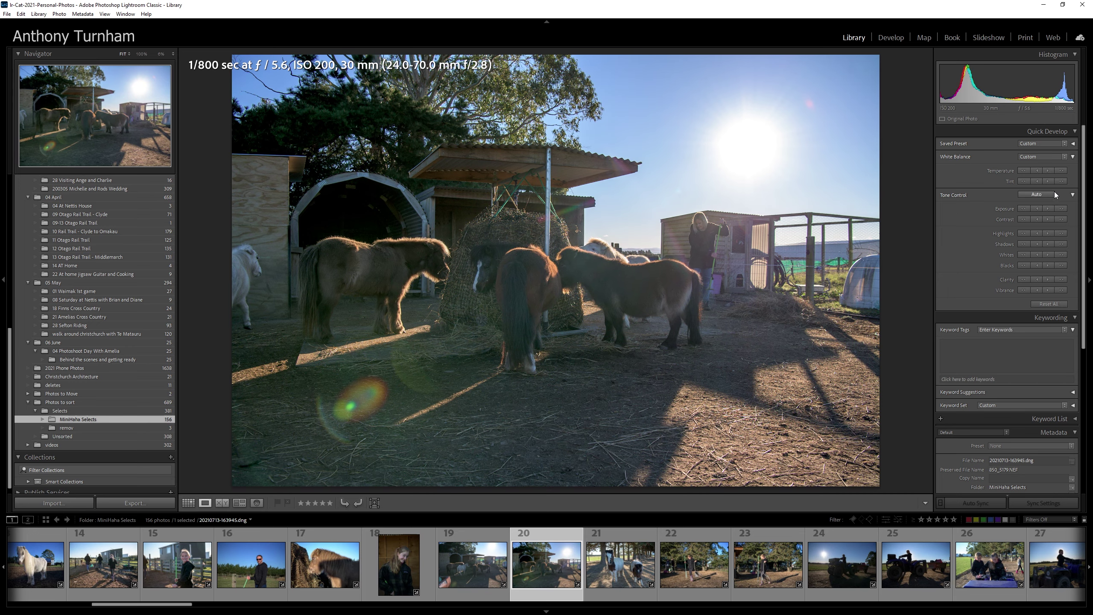
Step: Compare the whole pony photo before and after its edits in Develop
key(d)
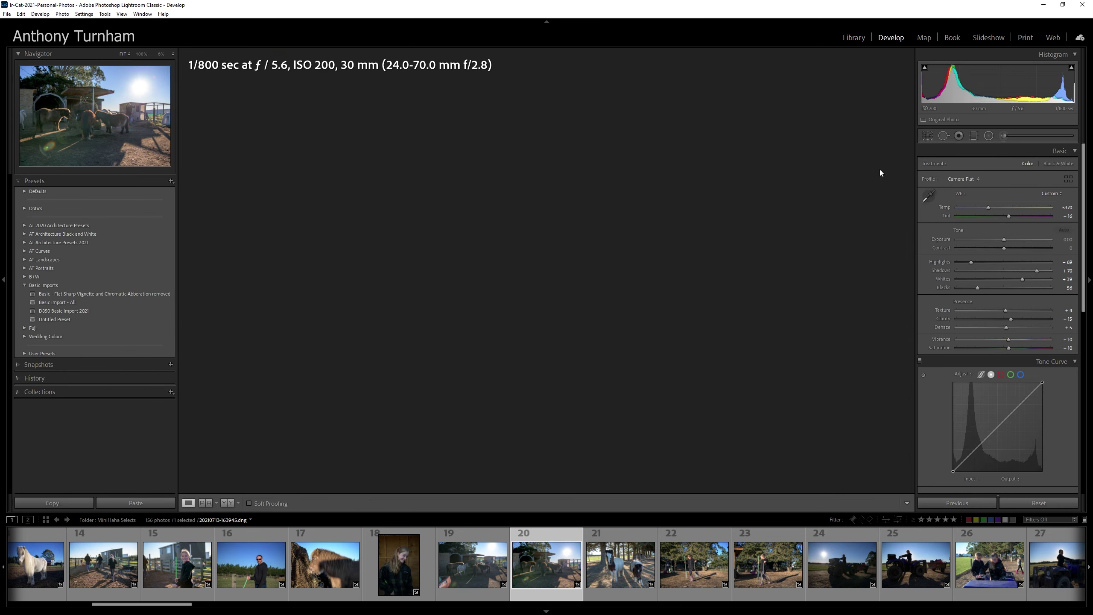
key(backslash)
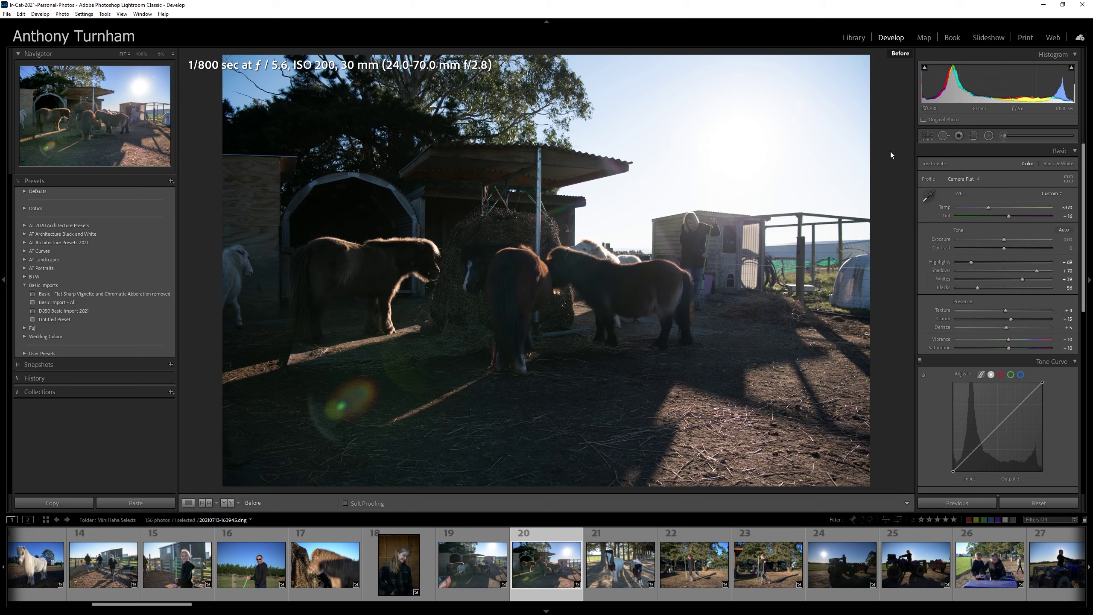
key(backslash)
key(backslash)
key(backslash)
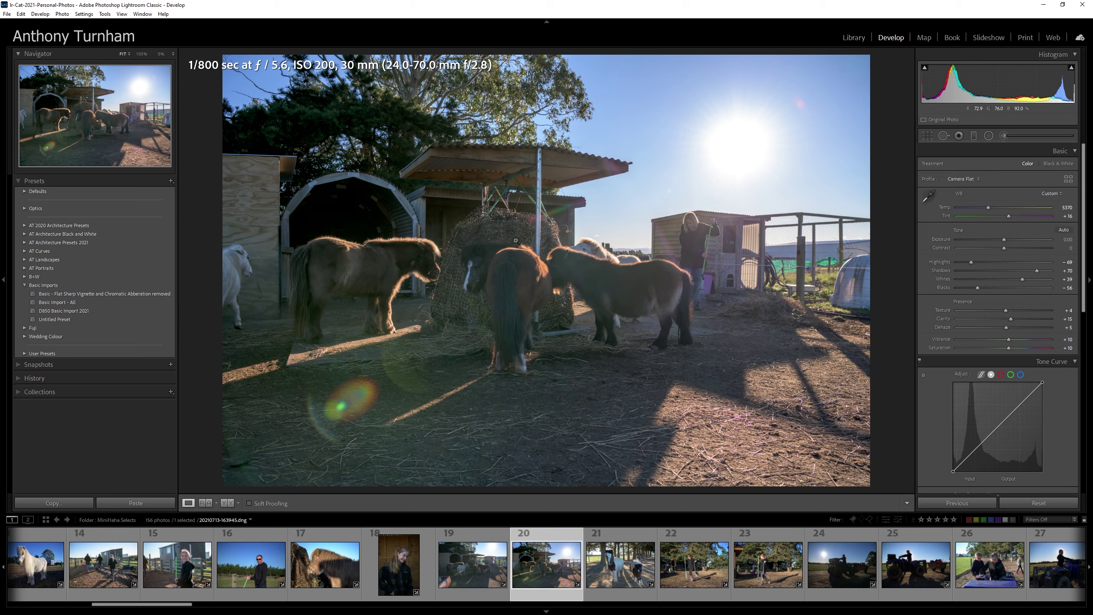
key(backslash)
key(backslash)
Step: Zoom in to 100% on the ponies' heads, compare the shadow detail before and after, and return to the full photo
click(478, 266)
drag(387, 277, 593, 237)
key(backslash)
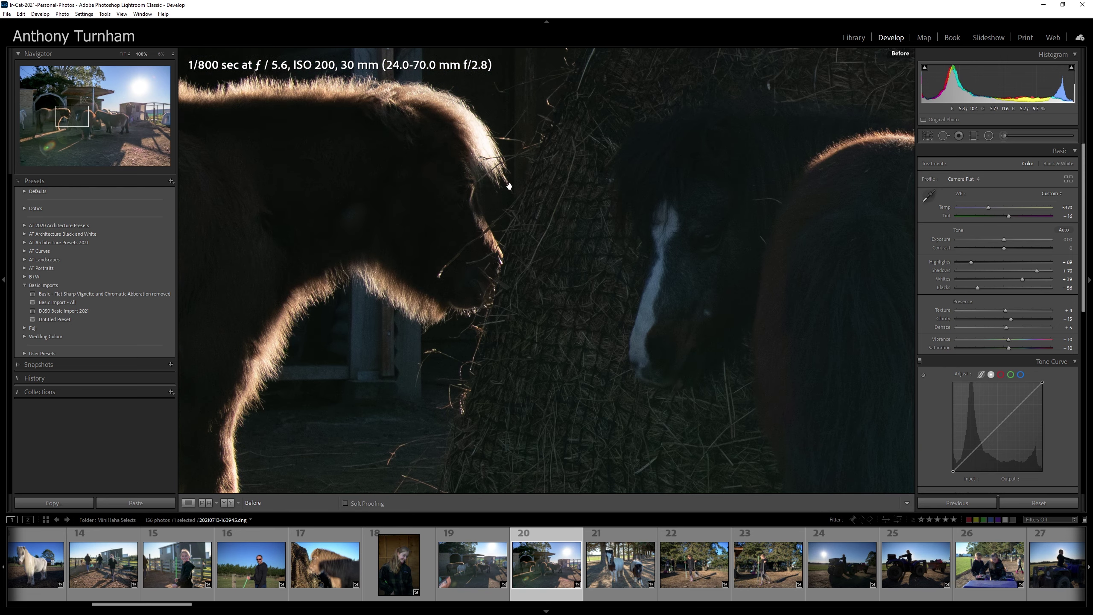
key(backslash)
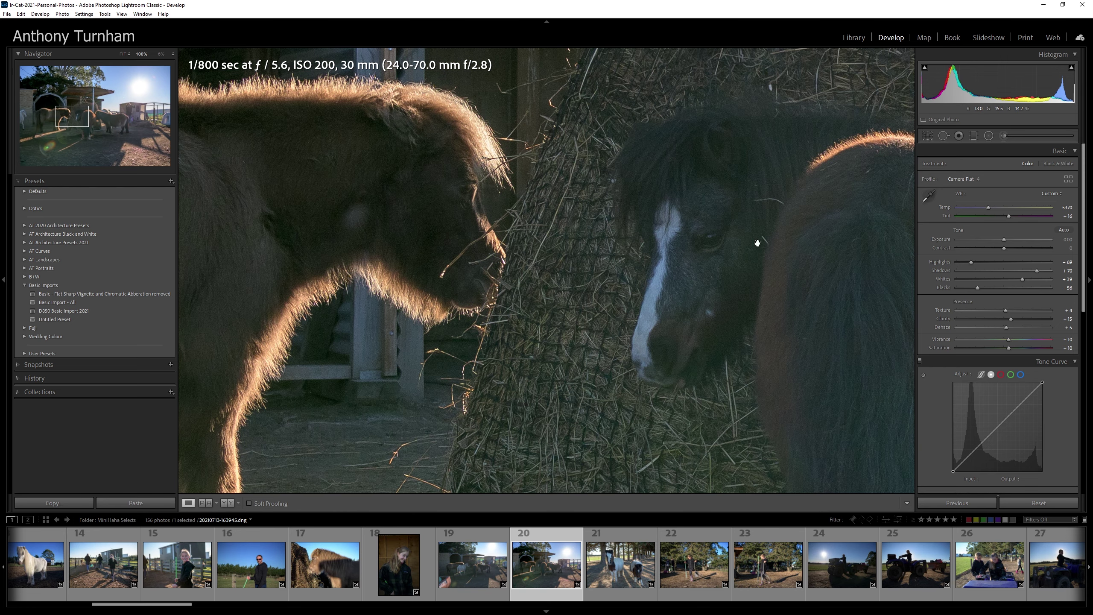
click(758, 244)
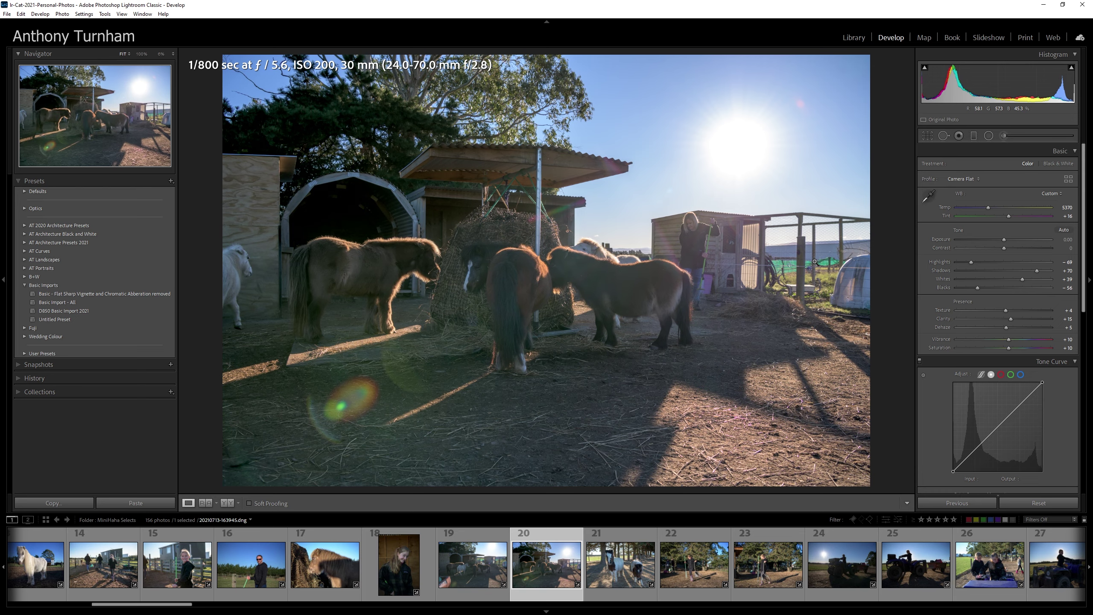
Step: Return to the Library grid and select quad bike photos 24 to 29, leaving out photo 26 of the two girls
click(853, 38)
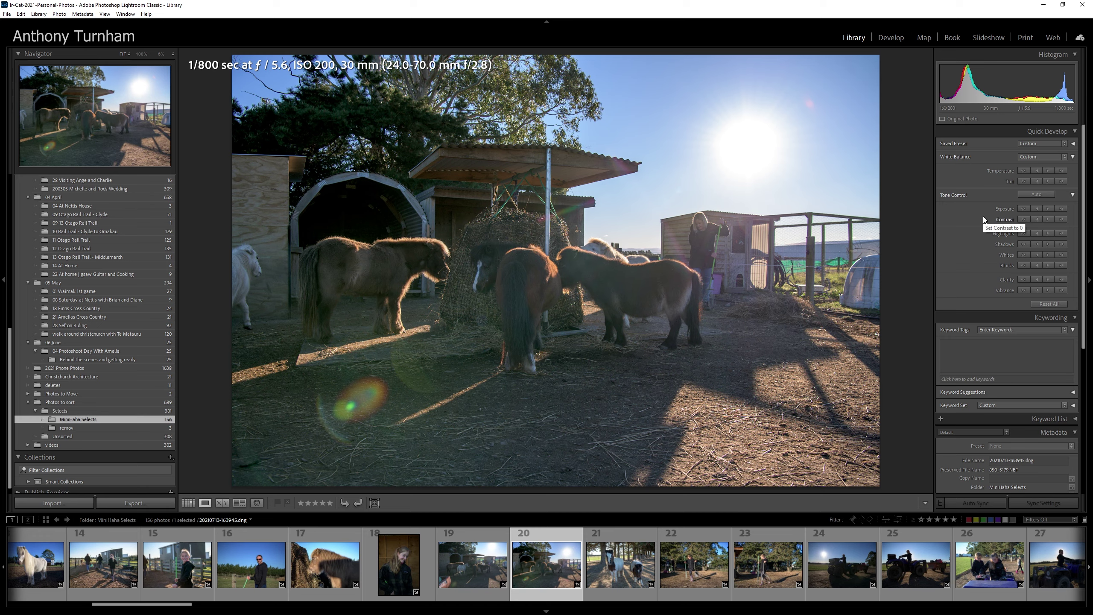
key(g)
click(867, 328)
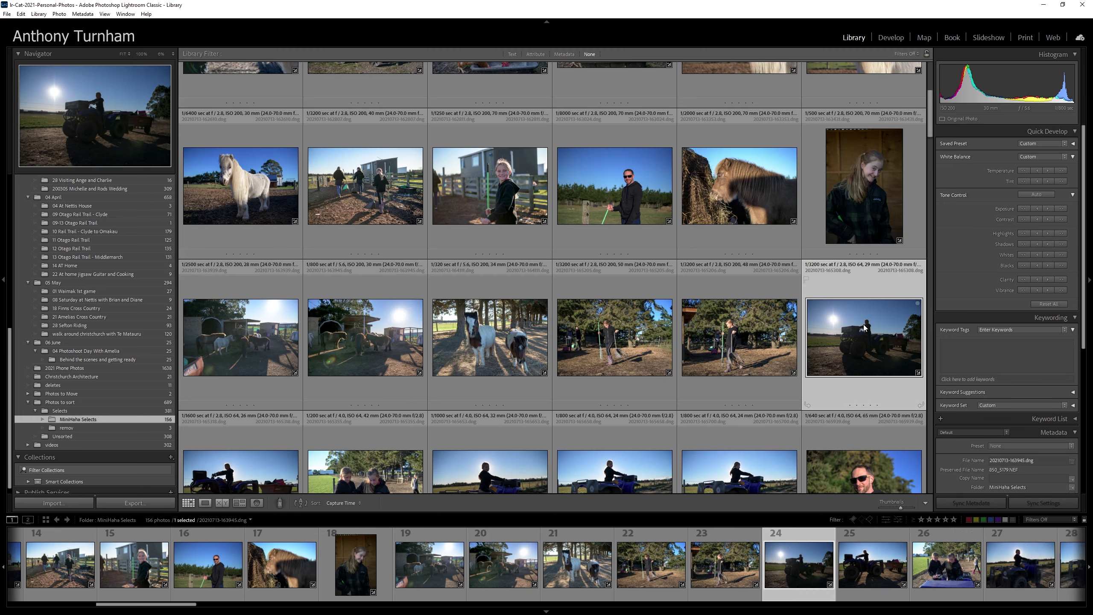
scroll(865, 331, down, 3)
click(226, 357)
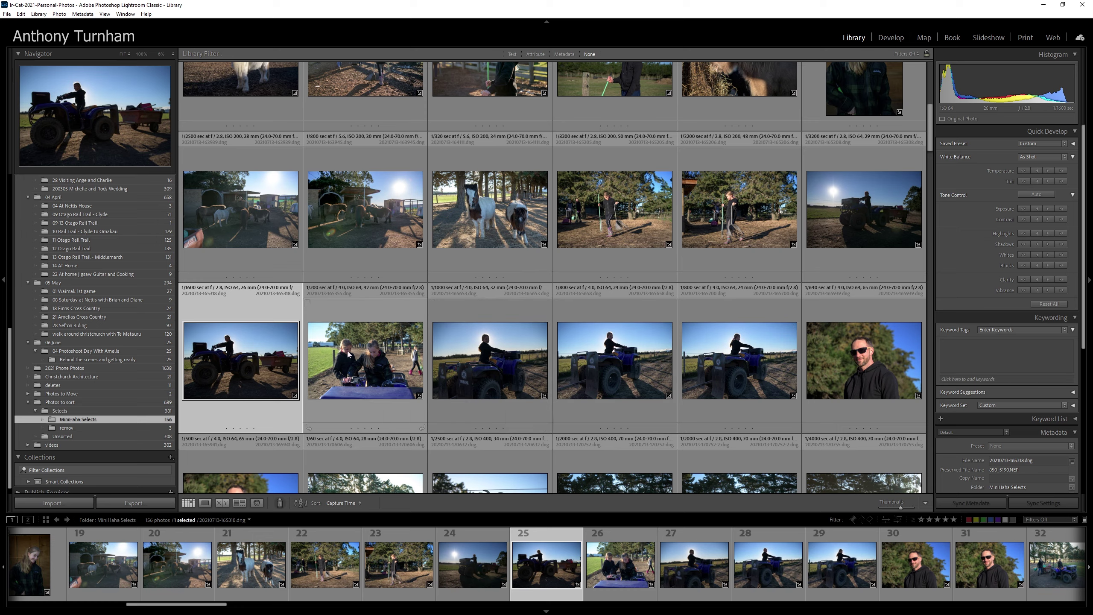
shift+click(874, 251)
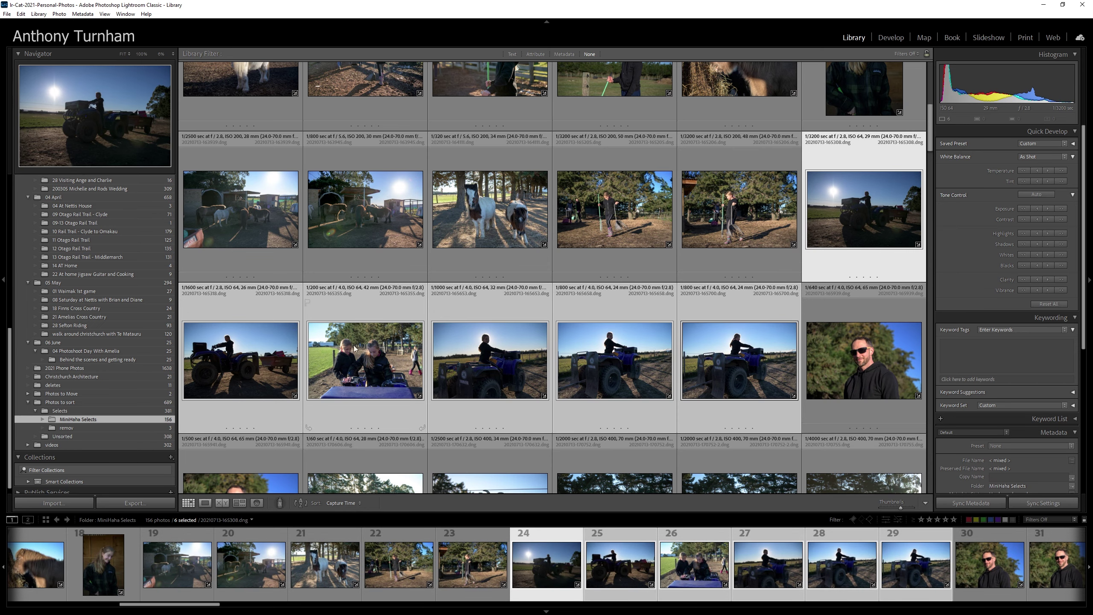
ctrl+click(351, 363)
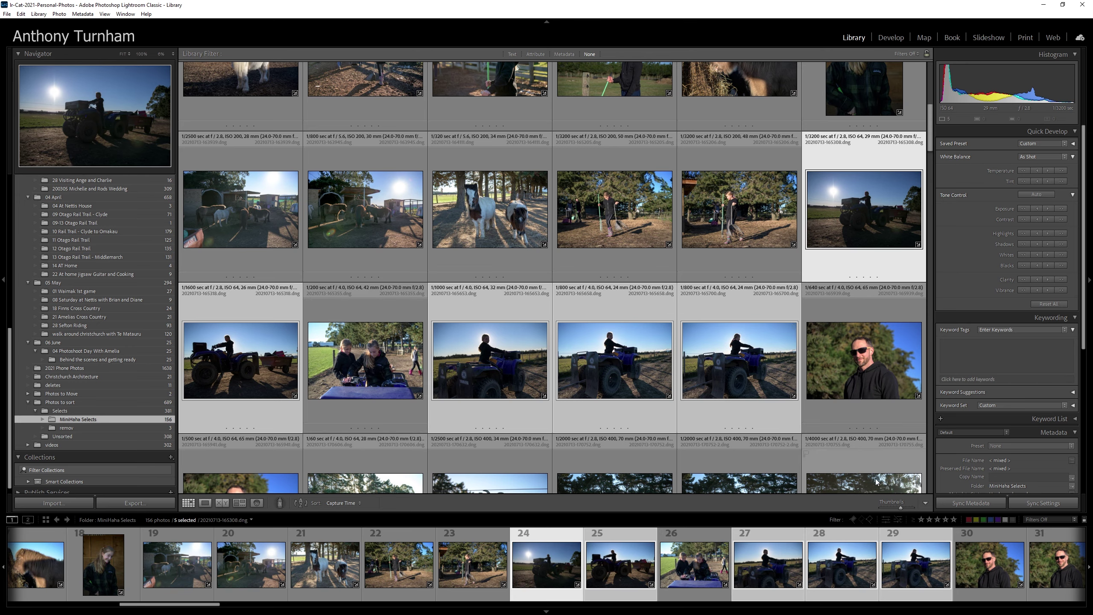
Step: Enlarge the grid thumbnails, make photo 27 the active one of the selection and brighten the exposure of all five quad bike photos
drag(916, 512, 907, 511)
scroll(883, 445, down, 2)
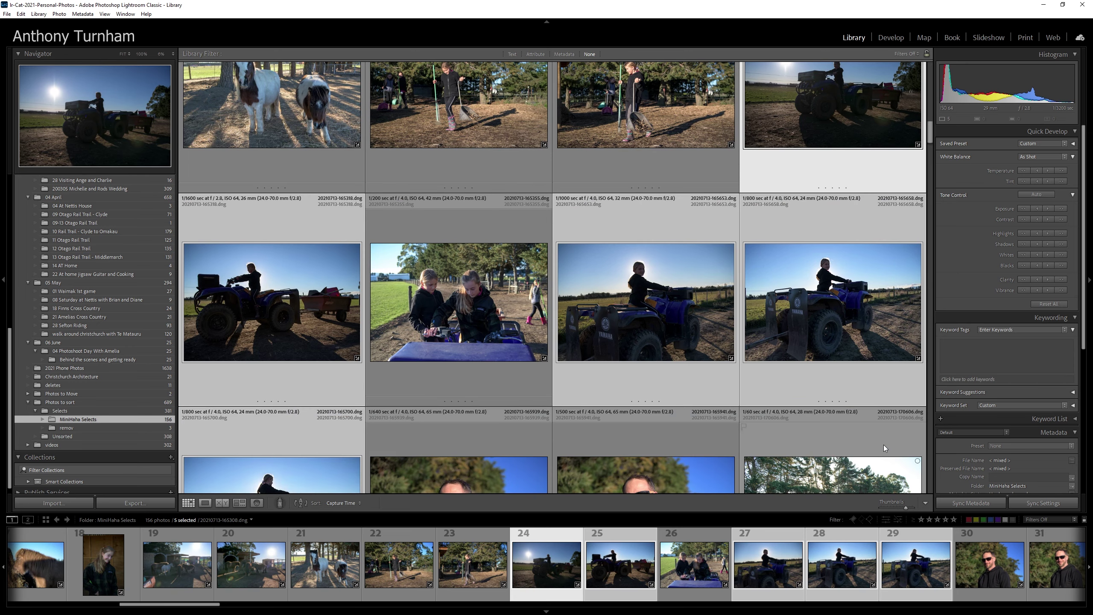
click(655, 244)
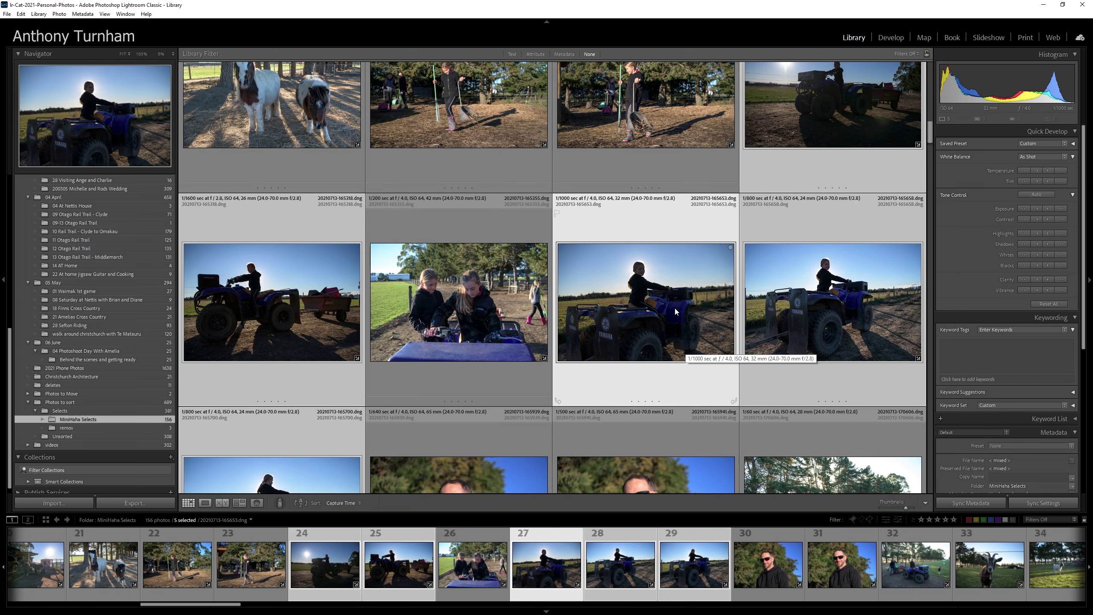
click(1058, 209)
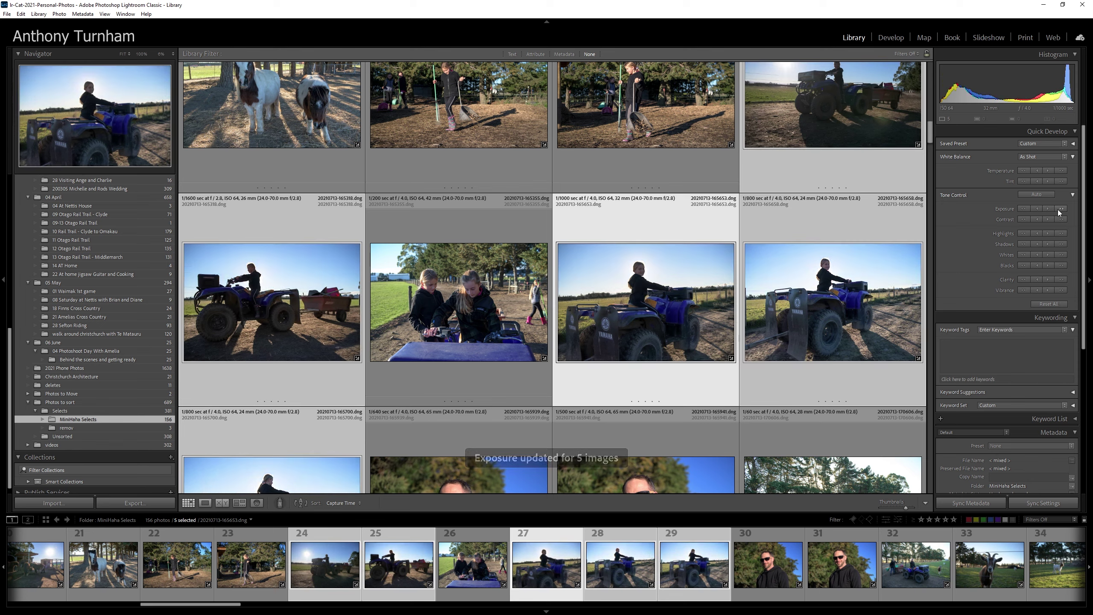
click(1059, 209)
click(1036, 209)
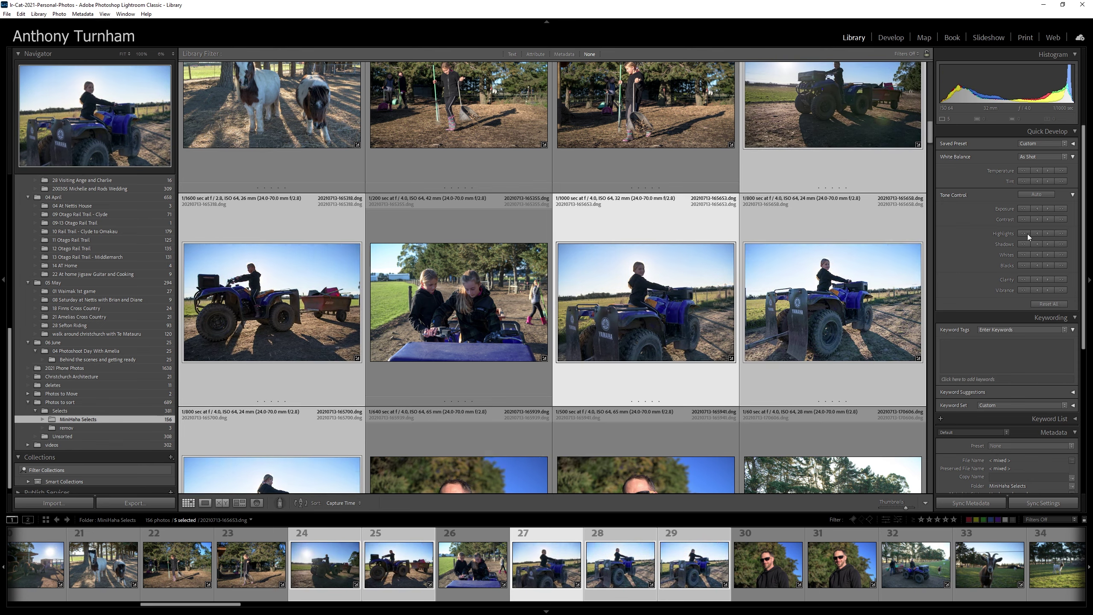
Step: Fine-tune the five photos, bringing photo 27 to exposure +1.00, highlights -69, shadows +55, whites +54, blacks -26 and temperature 6029
click(1028, 235)
click(1037, 245)
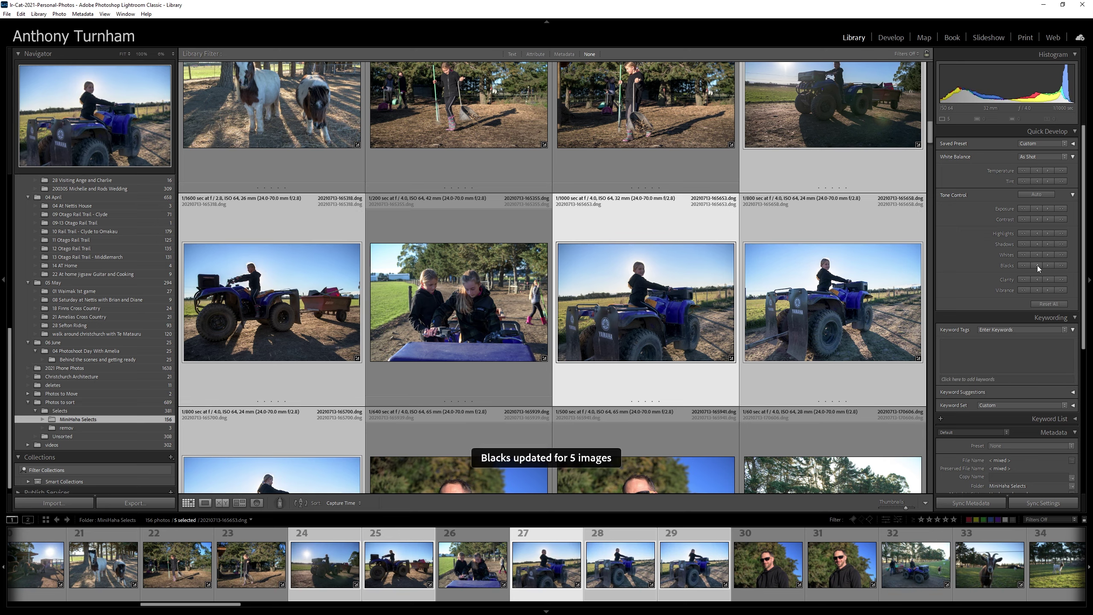
click(1052, 254)
click(1052, 172)
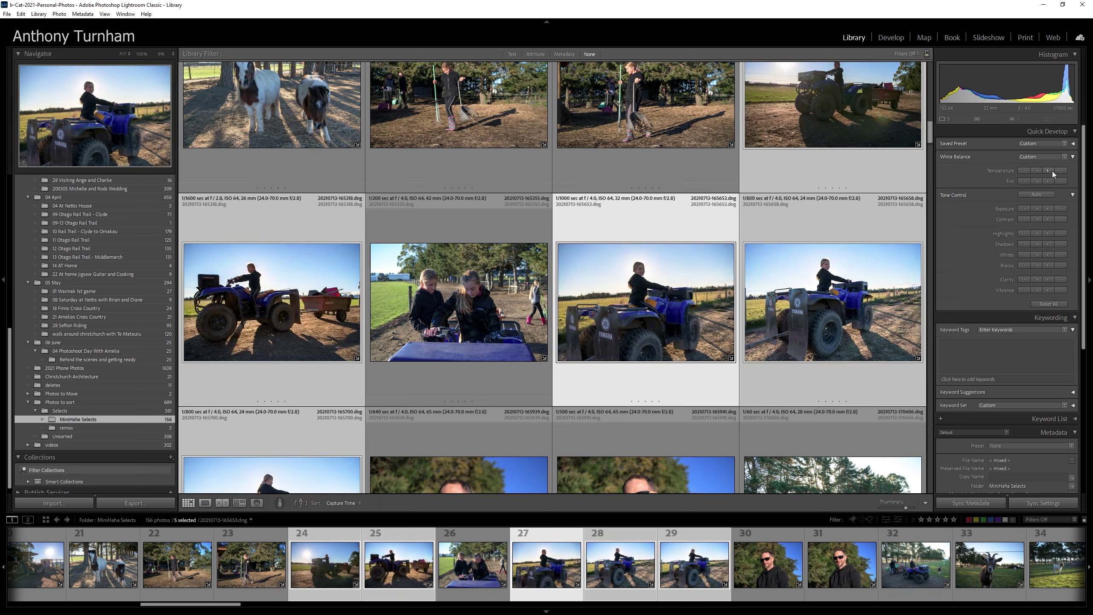
click(1042, 209)
click(1049, 244)
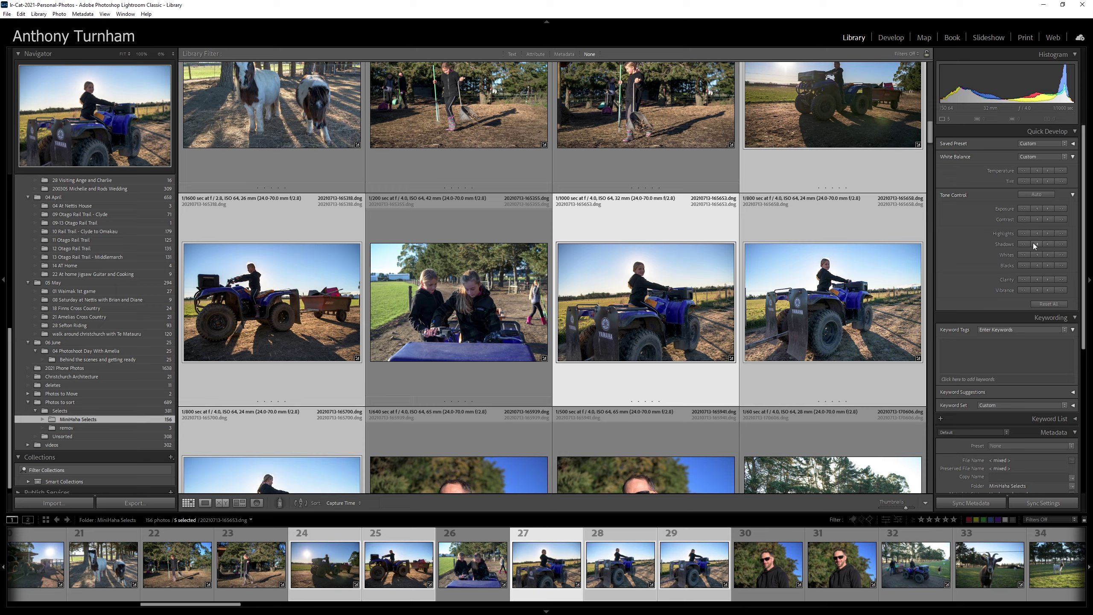
Step: Open photo 27 in Develop, compare it before and after the edits, and view the neighbouring quad bike photos
double_click(723, 318)
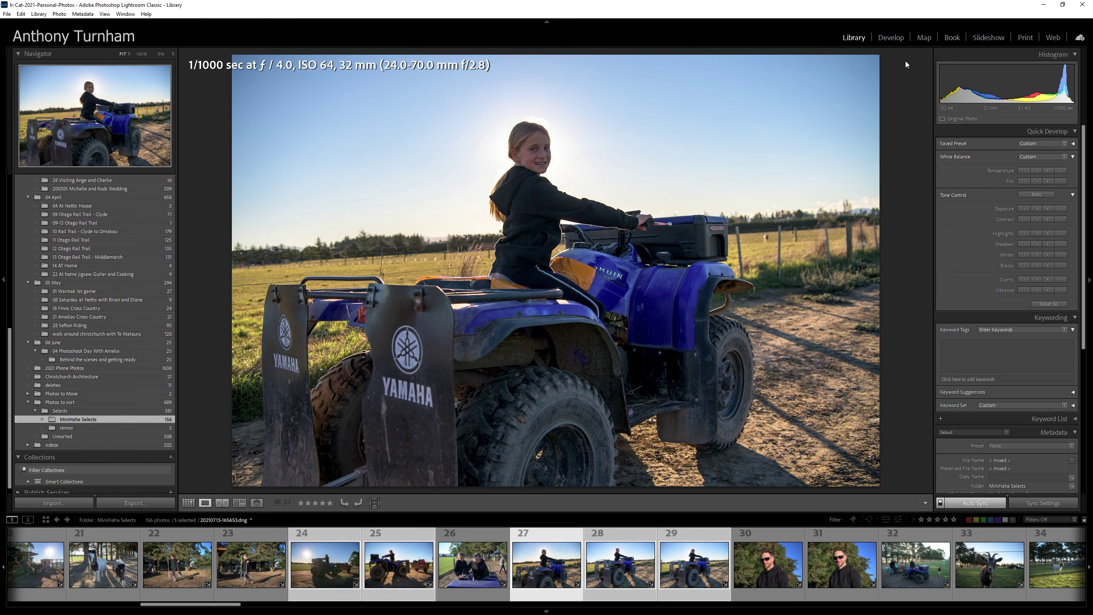
click(890, 39)
key(backslash)
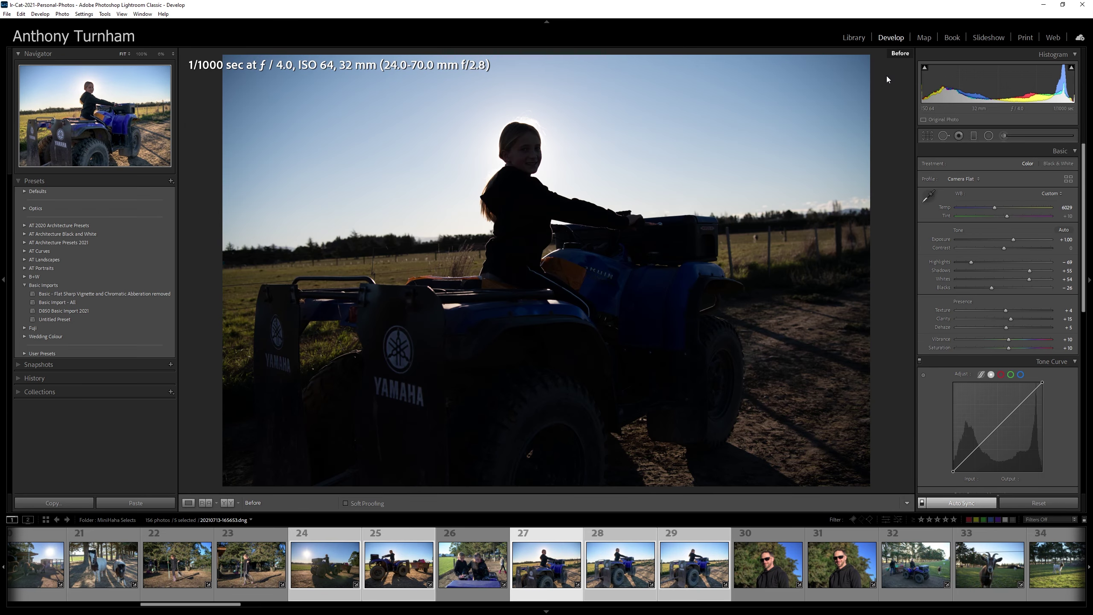
key(backslash)
key(backslash)
key(backslash)
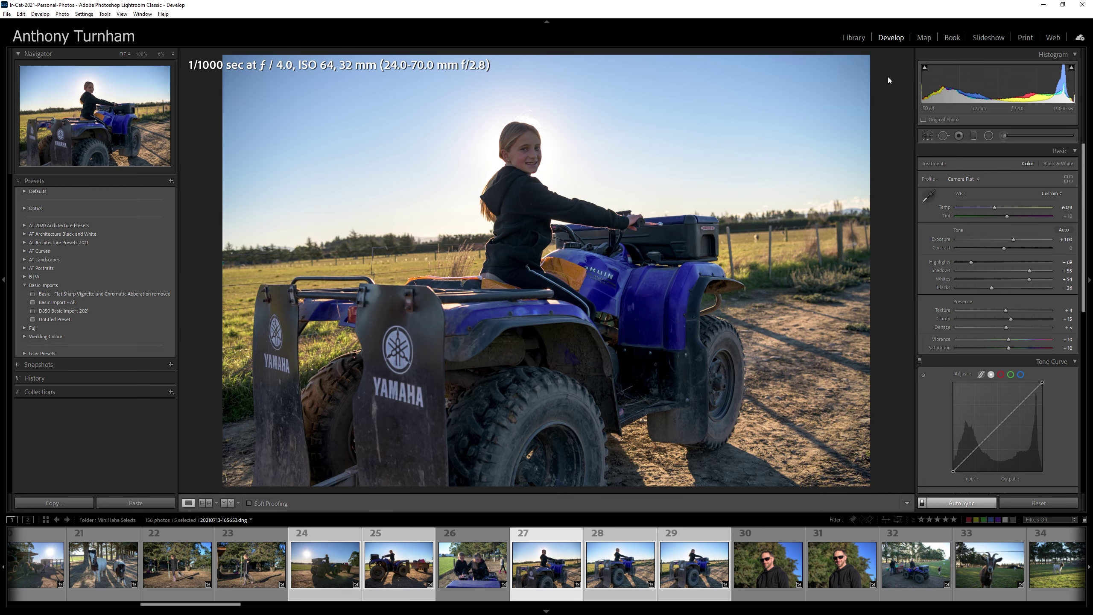
key(backslash)
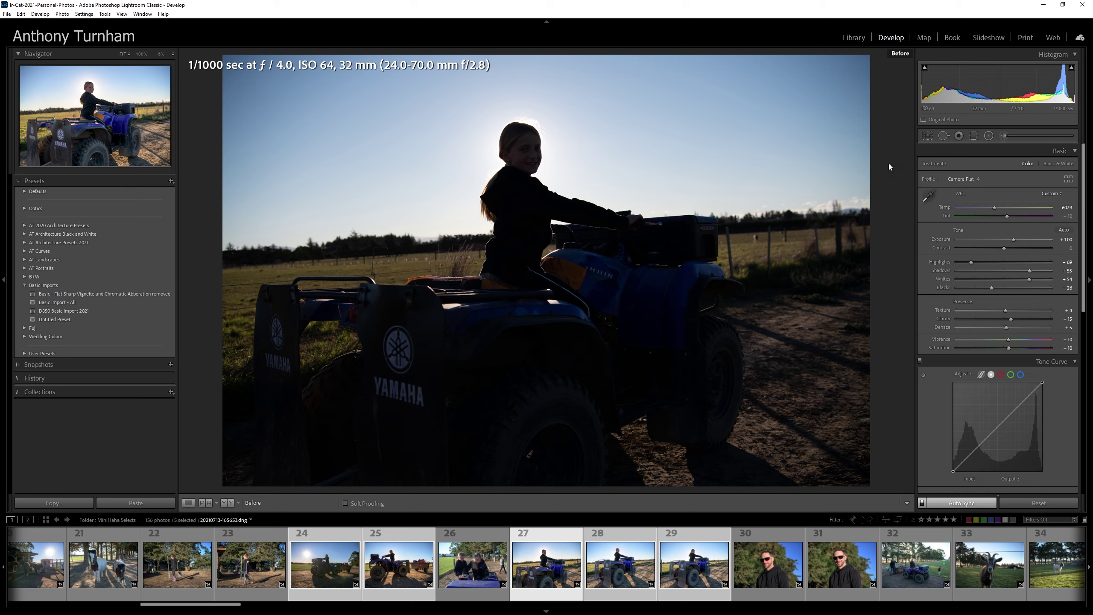
key(backslash)
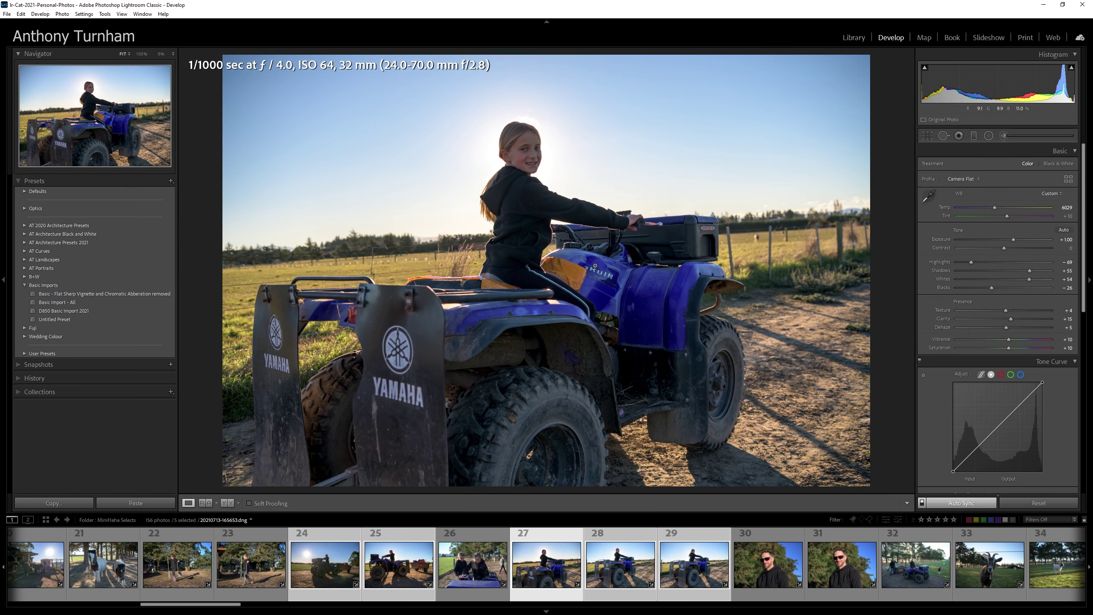
click(704, 585)
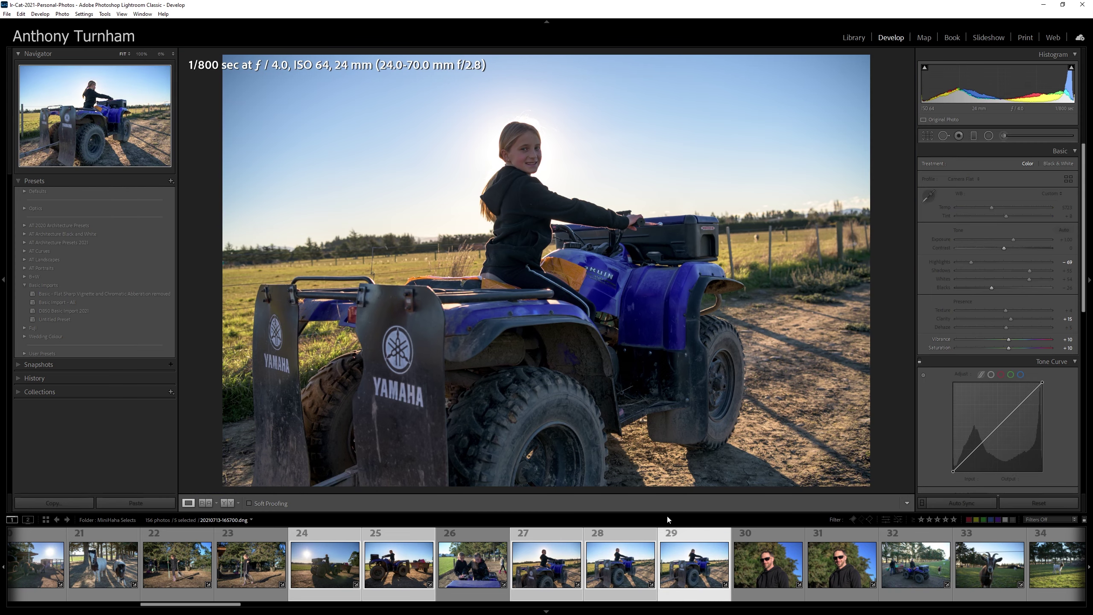
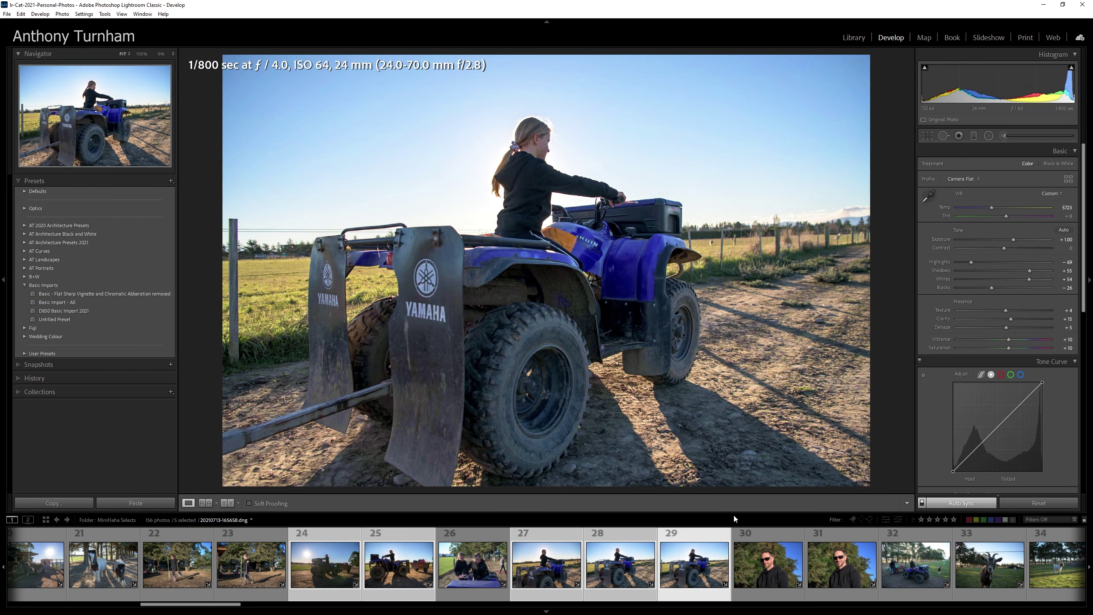
Step: Go back to the Library grid and select photo 2 of the girl feeding the pony at the start of the set
key(g)
scroll(775, 438, up, 5)
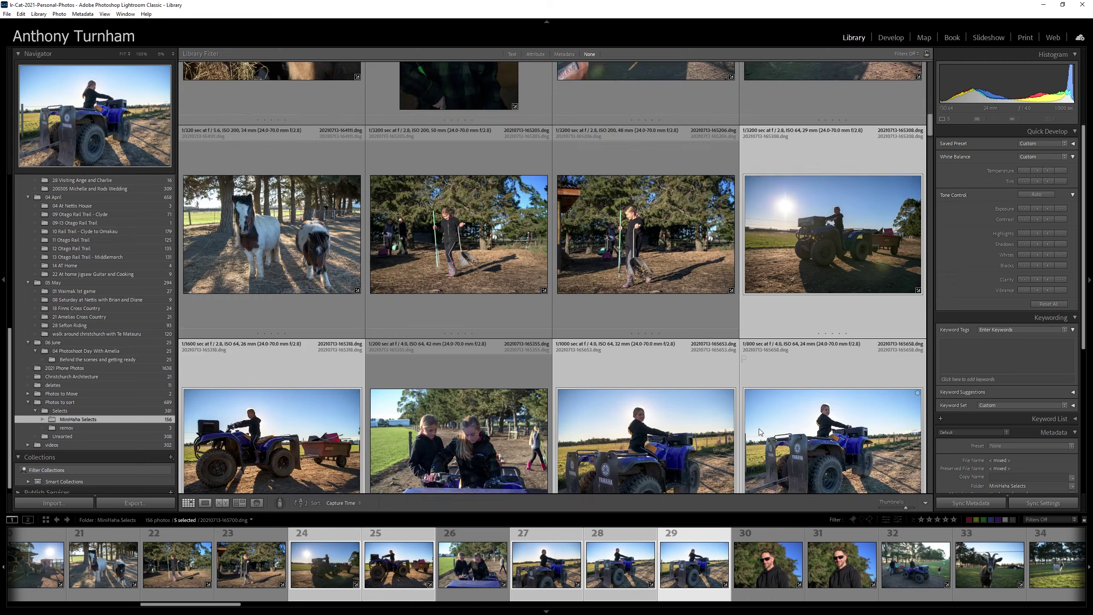
scroll(758, 429, up, 4)
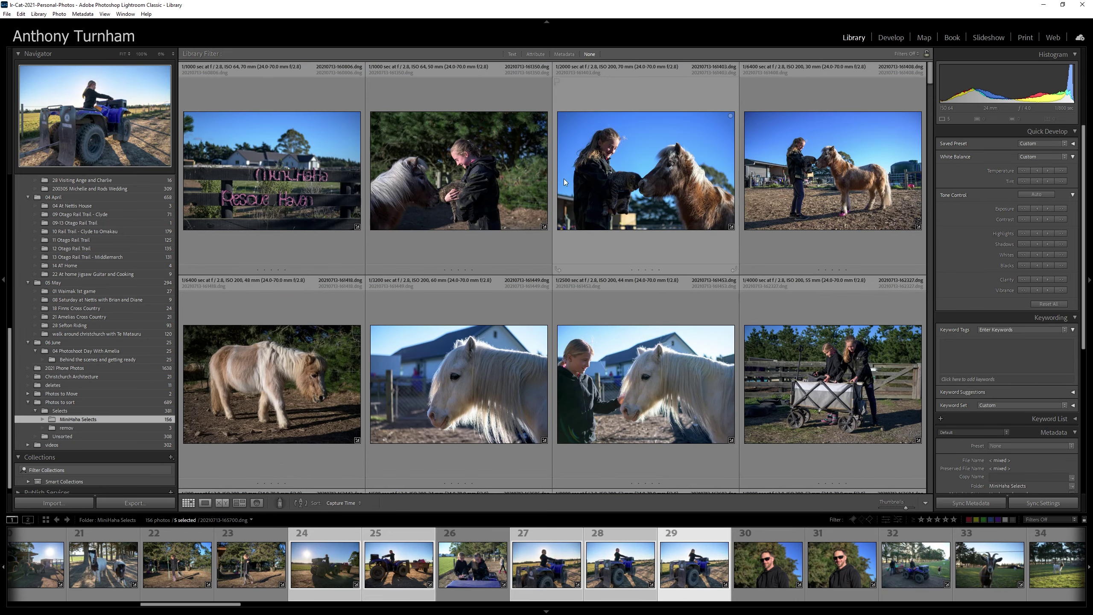
click(513, 174)
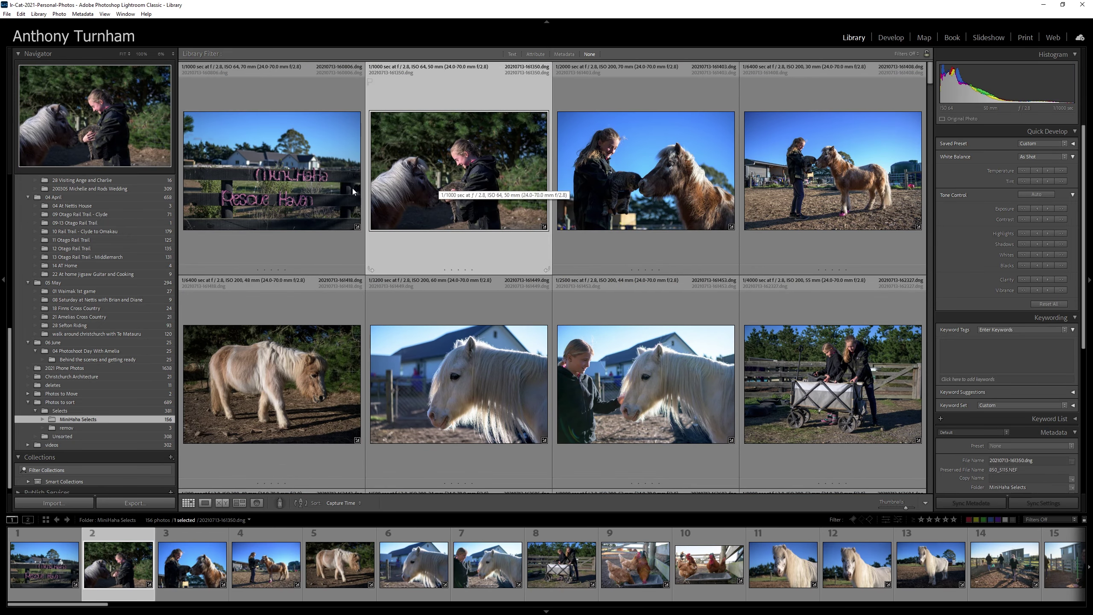
Step: Step through the photos from 1 to 18, checking the exposure and tone of each against its neighbours
click(304, 182)
key(Right)
key(Right)
key(Right)
key(Right)
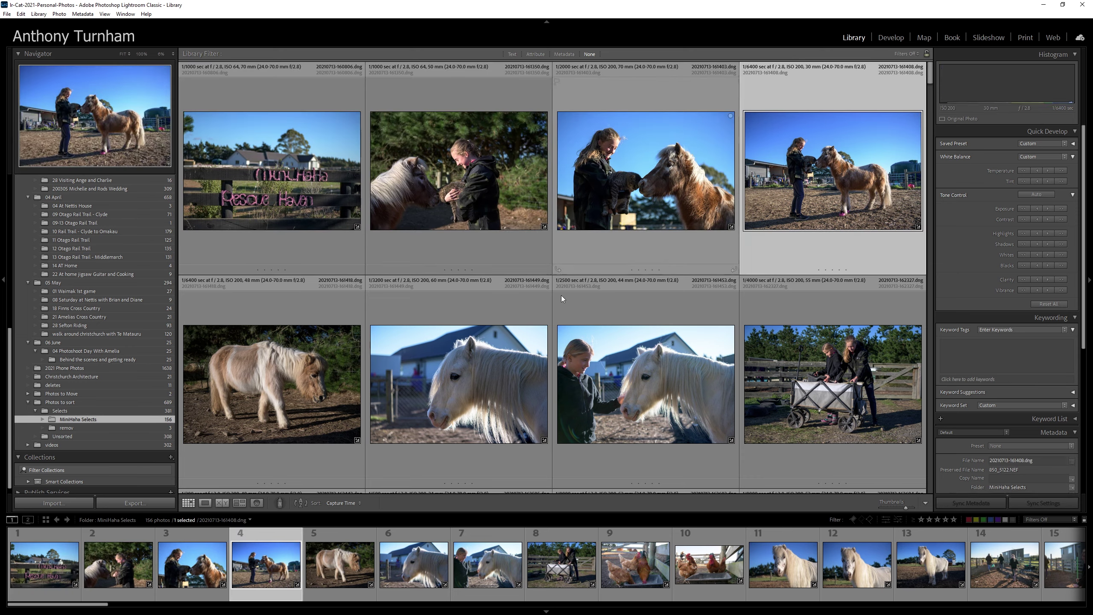
key(Right)
key(Right)
key(Right)
key(Right)
key(Right)
key(Right)
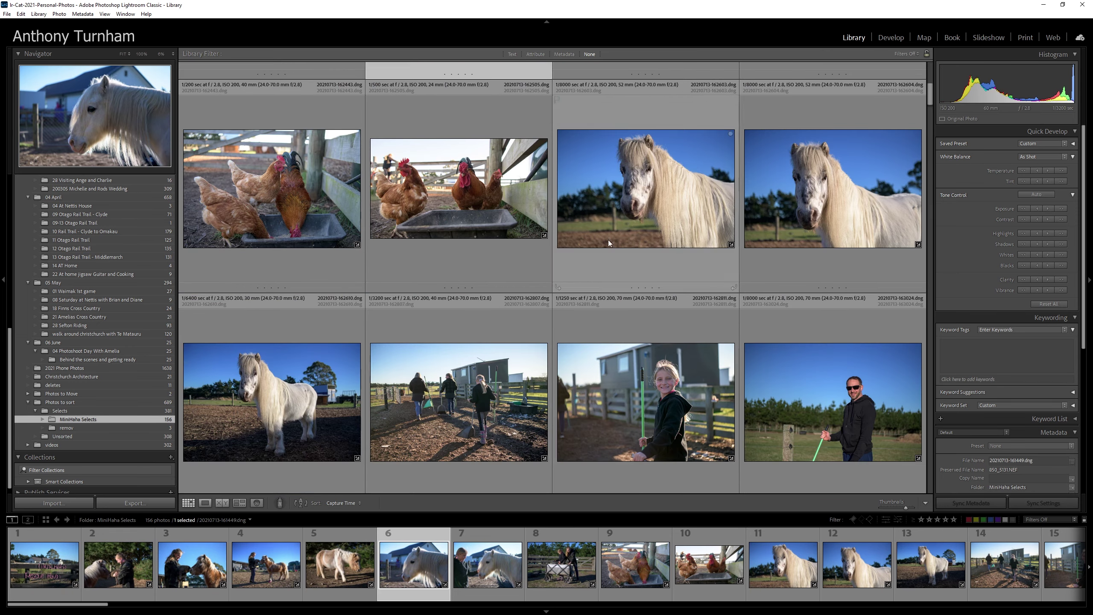
key(Right)
key(Right)
key(Right)
key(Right)
key(Right)
key(Right)
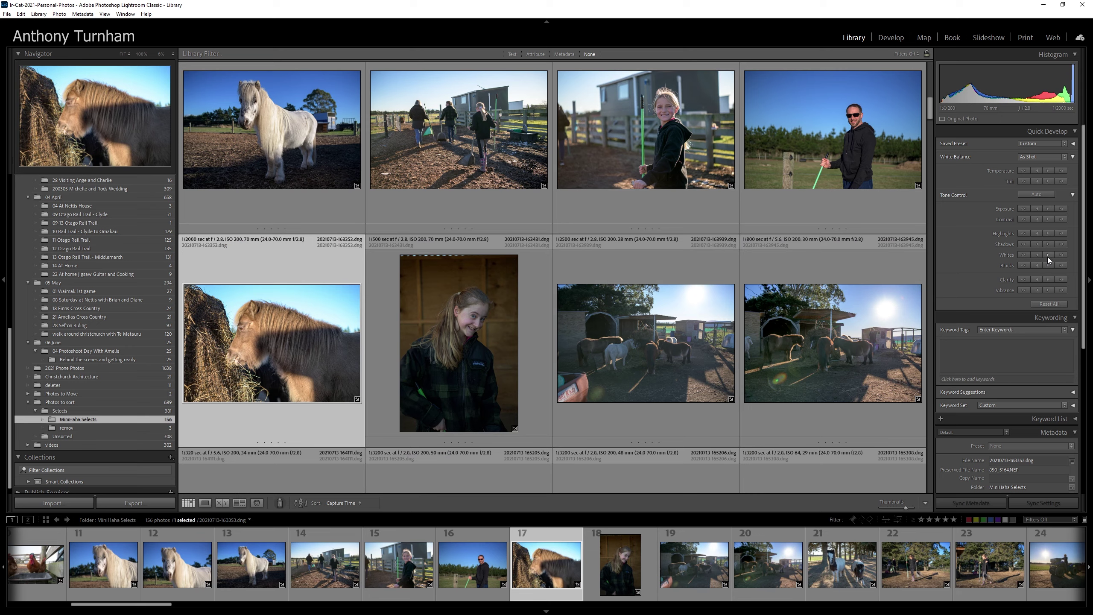
key(Right)
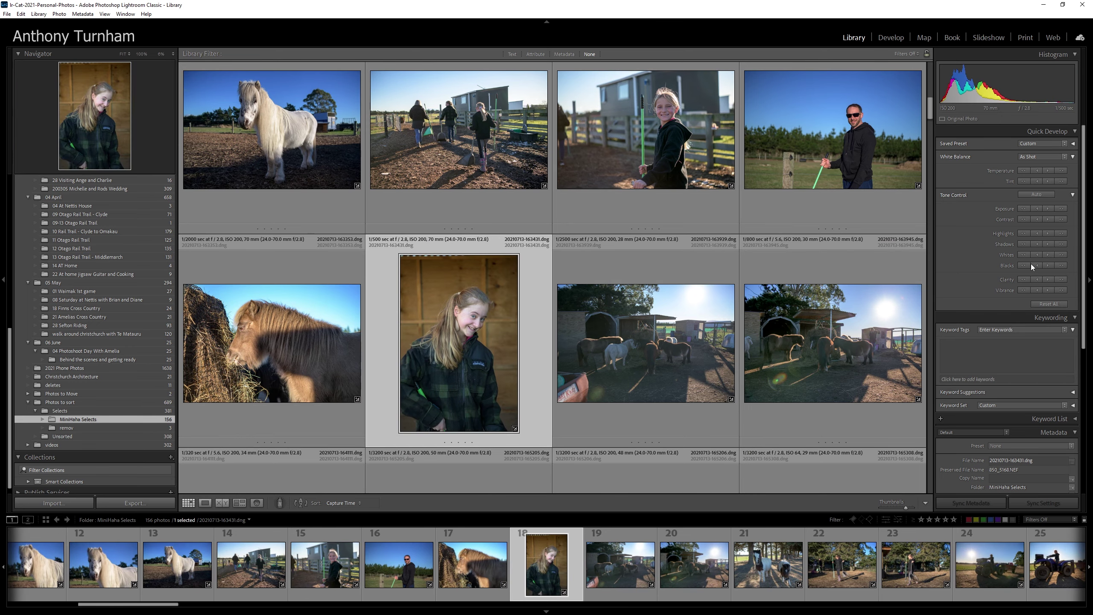
Step: Select the two backlit pony yard photos 19 and 20 and synchronize the develop settings between them
scroll(579, 379, down, 2)
click(645, 206)
shift+click(833, 207)
click(1043, 503)
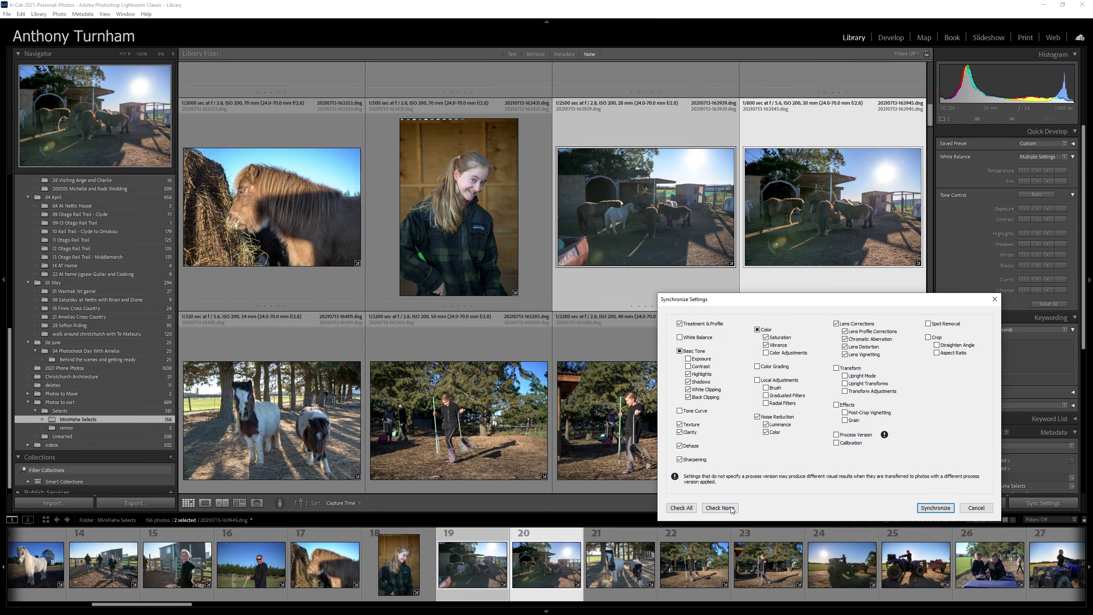
click(934, 505)
Step: Raise the exposure of the backlit quad bike photo 24 and of photo 26 by a third of a stop each
scroll(526, 356, down, 3)
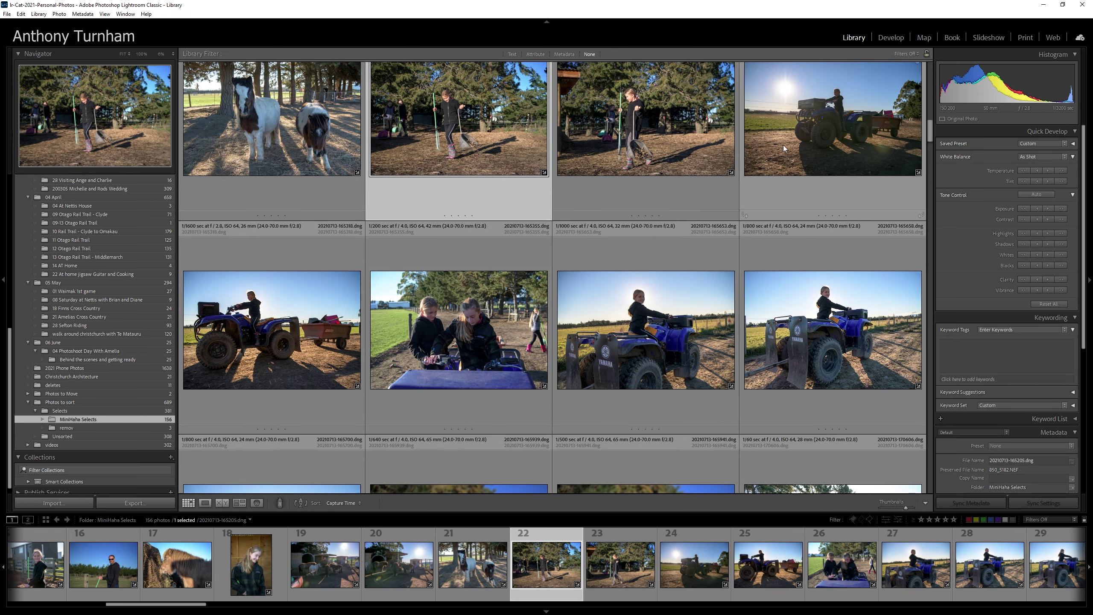
click(788, 146)
click(1051, 208)
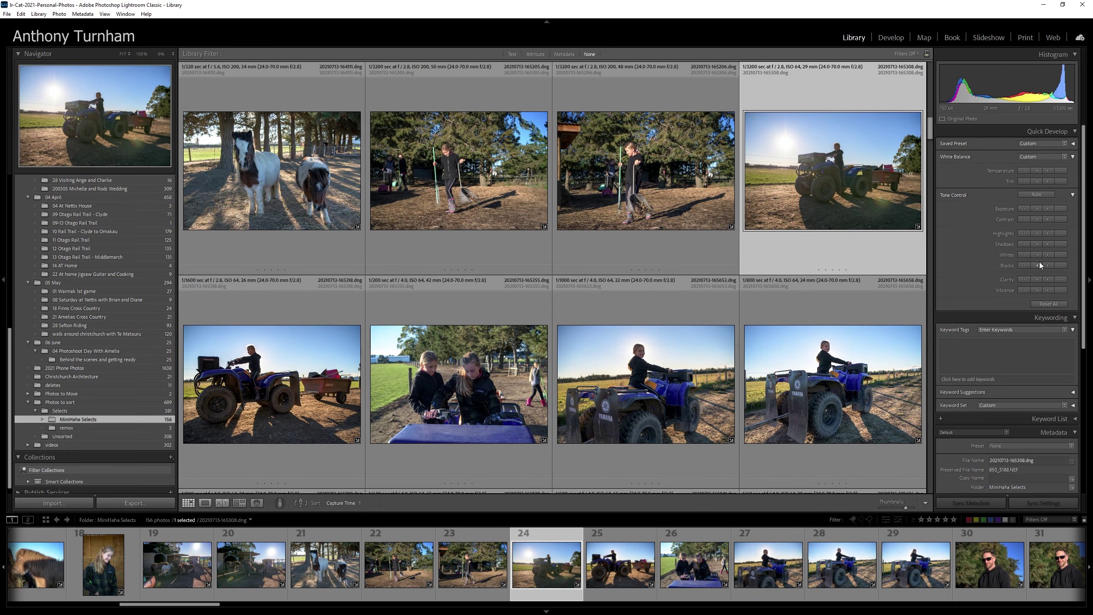
key(Right)
key(Right)
click(1045, 208)
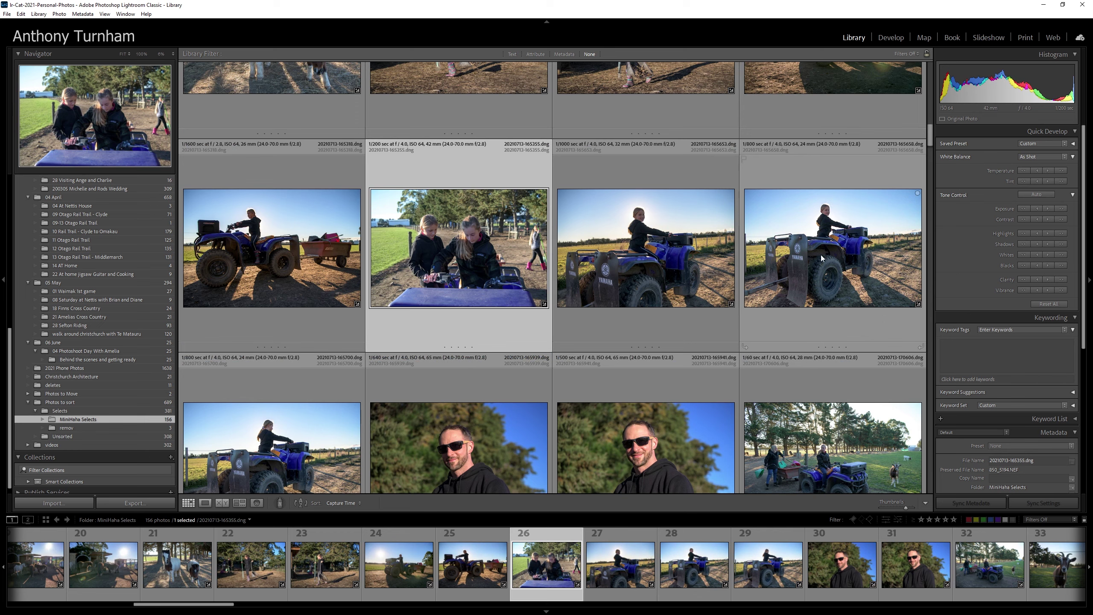
Step: Raise the exposure of photo 32, the quad bike with trailer, by a third of a stop
scroll(822, 258, down, 3)
click(843, 195)
click(1049, 210)
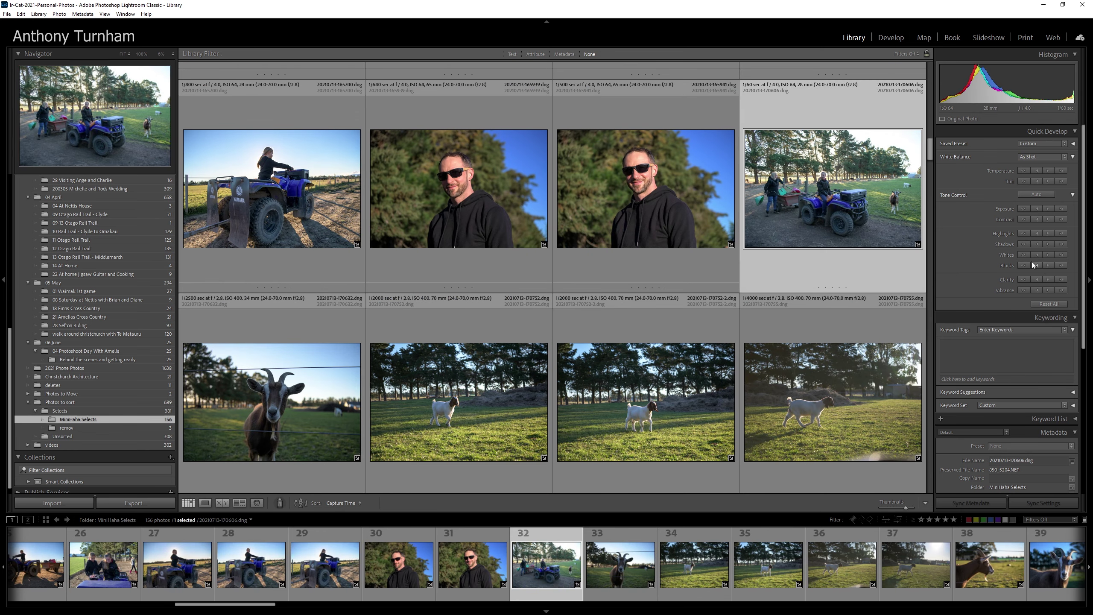
Step: On goat photo 33, raise exposure a third of a stop, lower highlights a large step, and raise whites a large step, then reduce whites slightly
key(Right)
click(1050, 209)
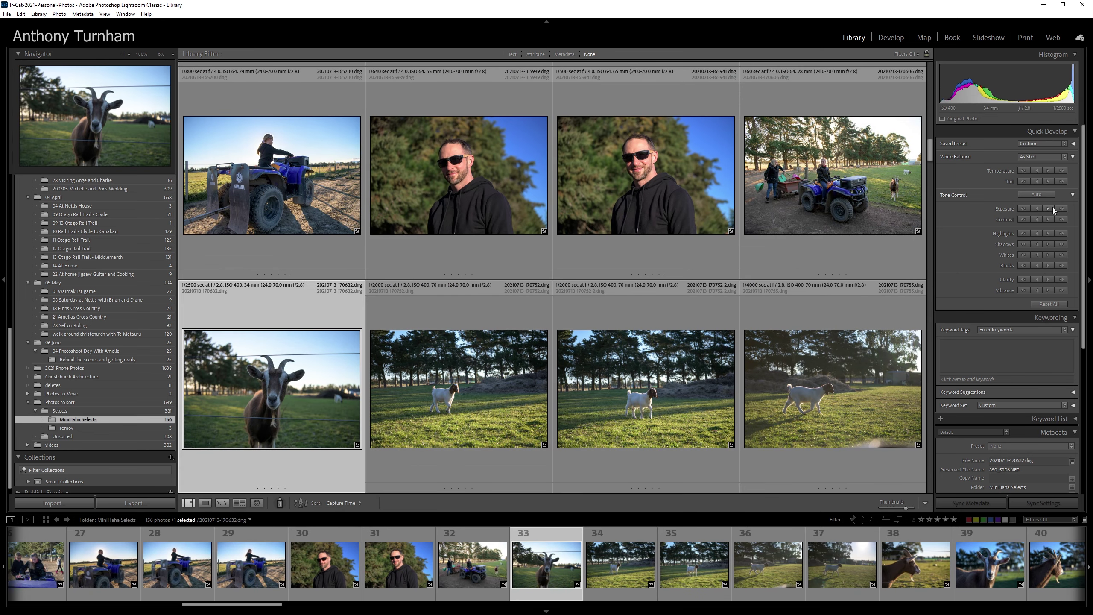
click(1025, 235)
click(1063, 254)
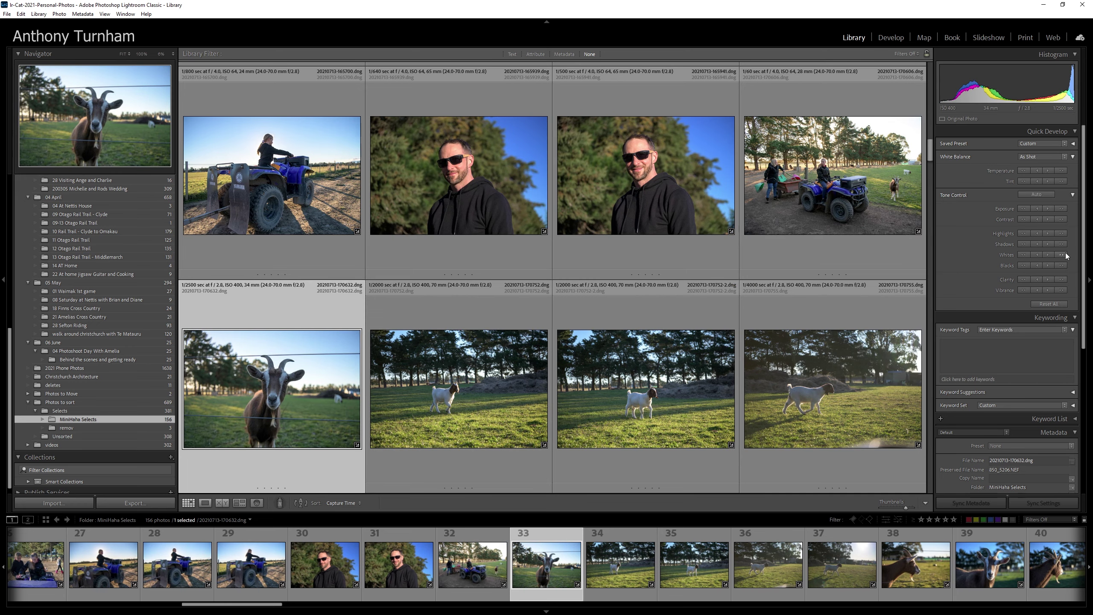
click(1037, 255)
Step: Select photos 34 and 35 of the white goat in the paddock and raise their exposure by a third of a stop
scroll(560, 362, down, 3)
click(516, 341)
shift+click(637, 301)
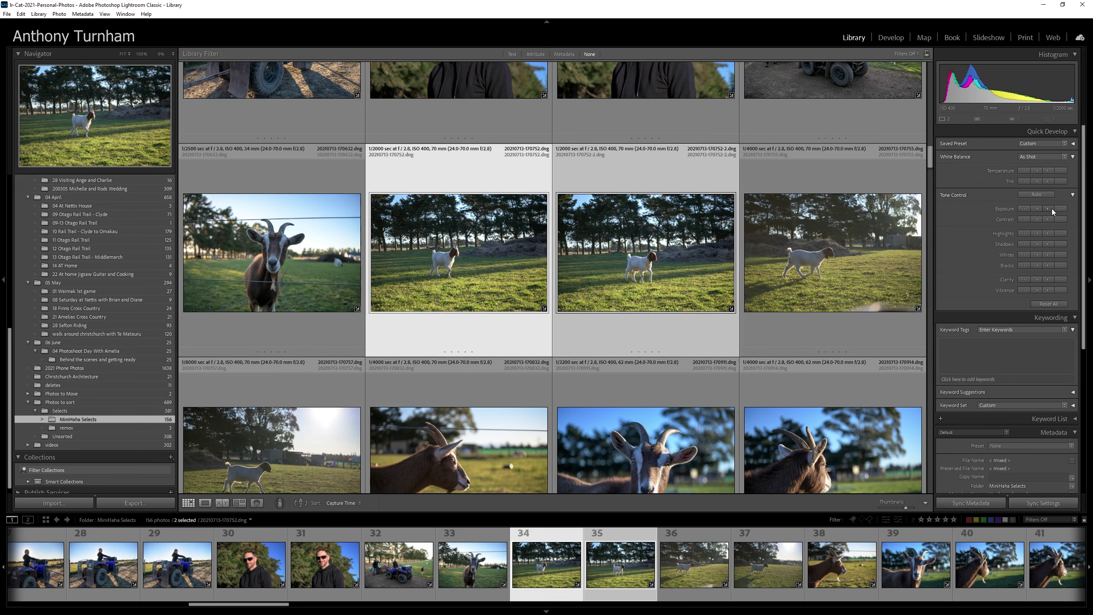
click(1049, 209)
Step: On walking goat photo 36, raise exposure by a third of a stop and lower the blacks by a large and a small step
click(831, 258)
click(1026, 265)
click(1049, 209)
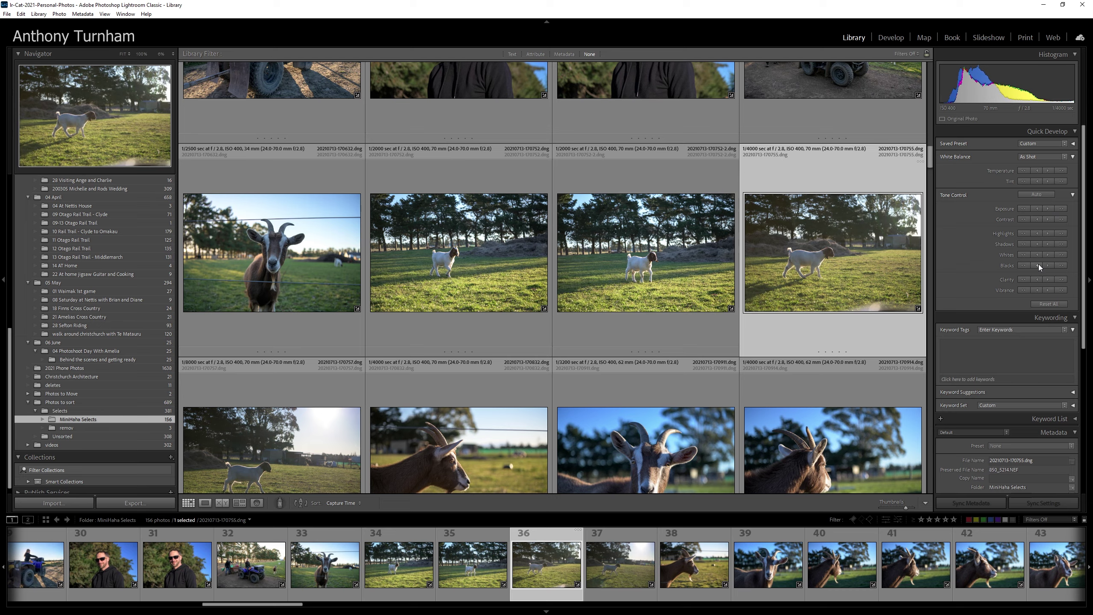
click(1038, 264)
Step: On hazy goat photo 37, raise the highlights and whites by a small step and lower the blacks by a small step
key(Right)
click(1049, 235)
click(1050, 254)
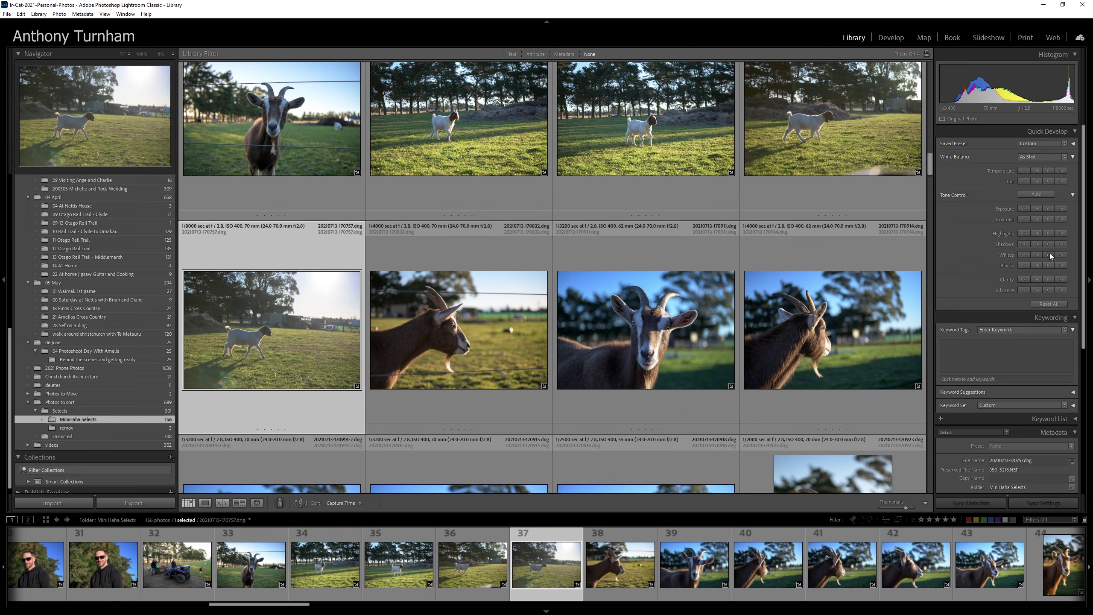
click(1033, 266)
Step: Raise the exposure of photo 38, the brown goat in profile, by a third of a stop
click(498, 351)
scroll(493, 351, down, 2)
click(1047, 209)
Step: Select the five brown goat photos 39 to 43 and warm their temperature by a large step
key(Right)
key(shift+Right)
key(shift+Right)
key(shift+Right)
key(shift+Right)
click(1060, 170)
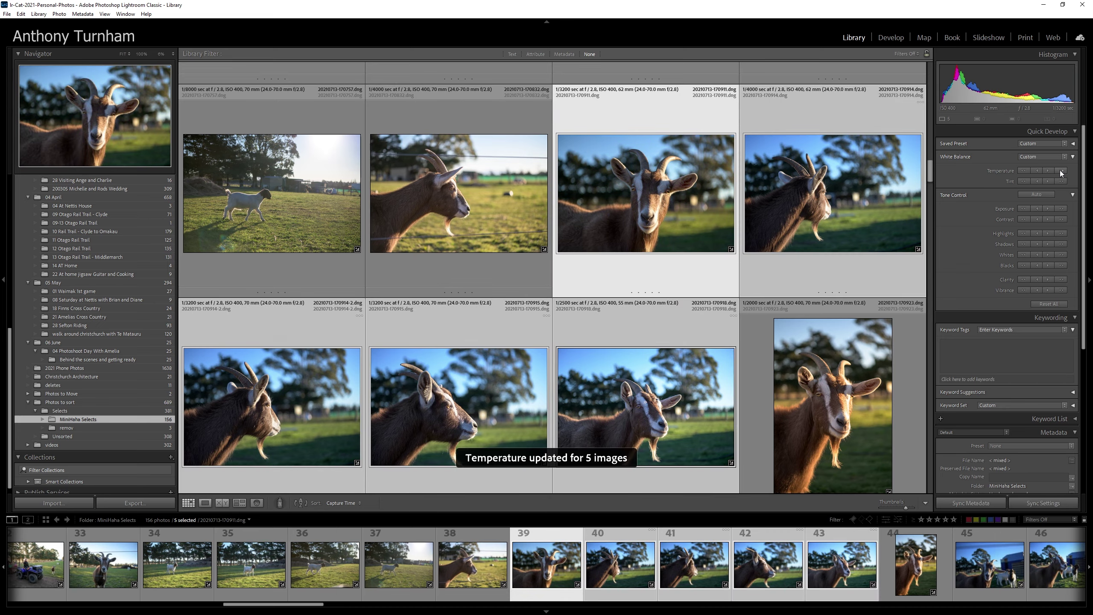
Step: Warm goat photos 45 to 57 by a large step, raise exposure two thirds of a stop, and lower highlights and blacks by a large step
key(Right)
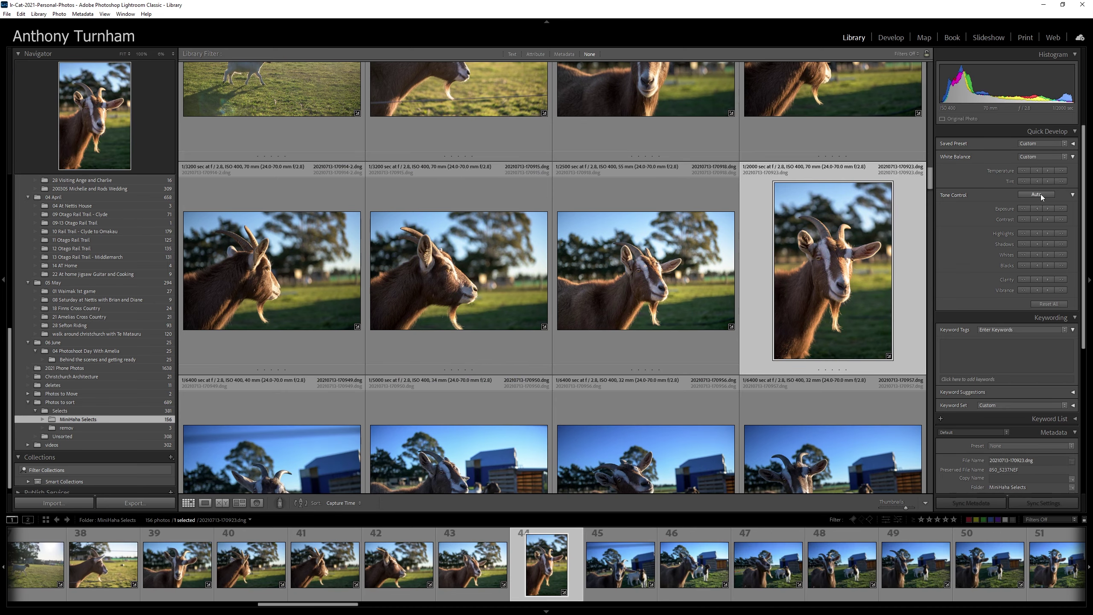
scroll(559, 279, down, 2)
click(279, 224)
scroll(292, 267, down, 3)
shift+click(279, 413)
scroll(622, 265, up, 3)
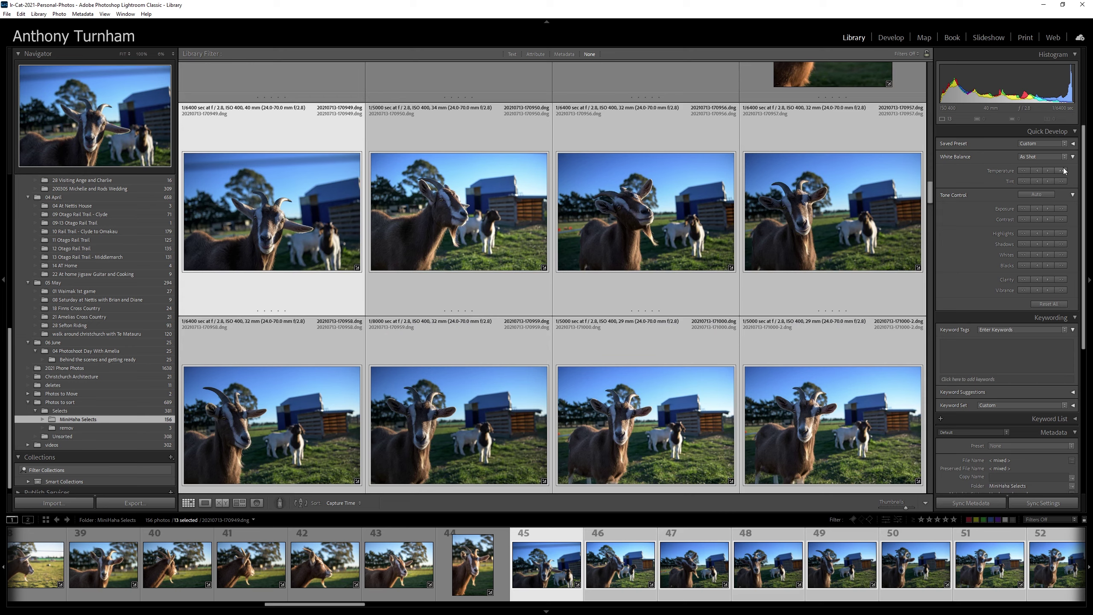
click(1063, 170)
click(1049, 208)
click(1049, 208)
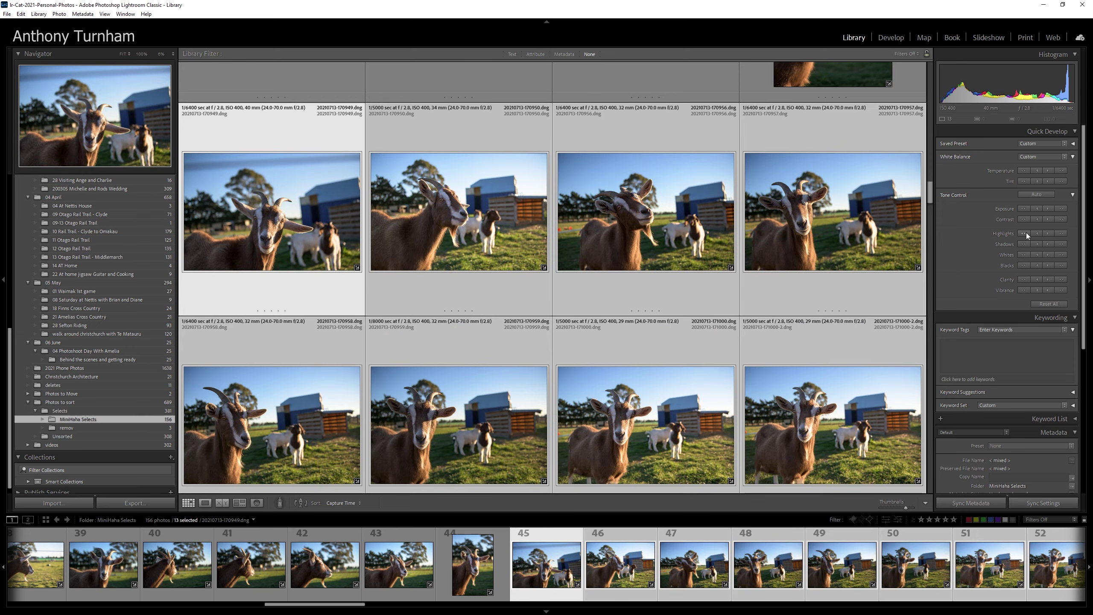
click(1026, 233)
click(1024, 265)
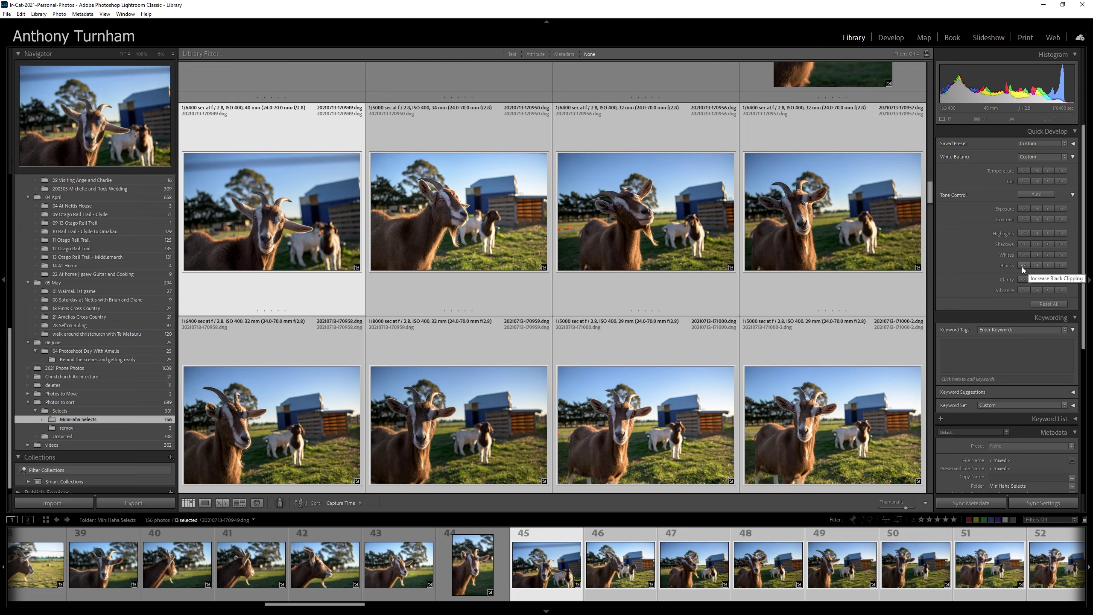
Step: On backlit photo 59 of the two girls, raise exposure one stop, reduce it a third of a stop, and lower the blacks by a large step
scroll(892, 311, down, 6)
click(459, 307)
click(717, 311)
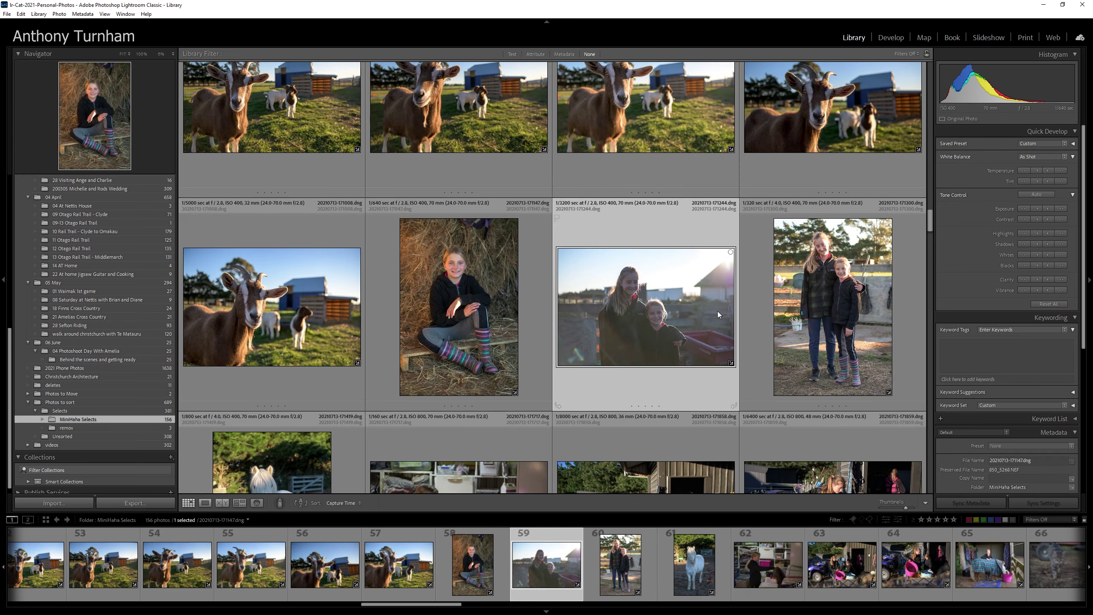
click(1063, 208)
click(1039, 210)
click(1025, 265)
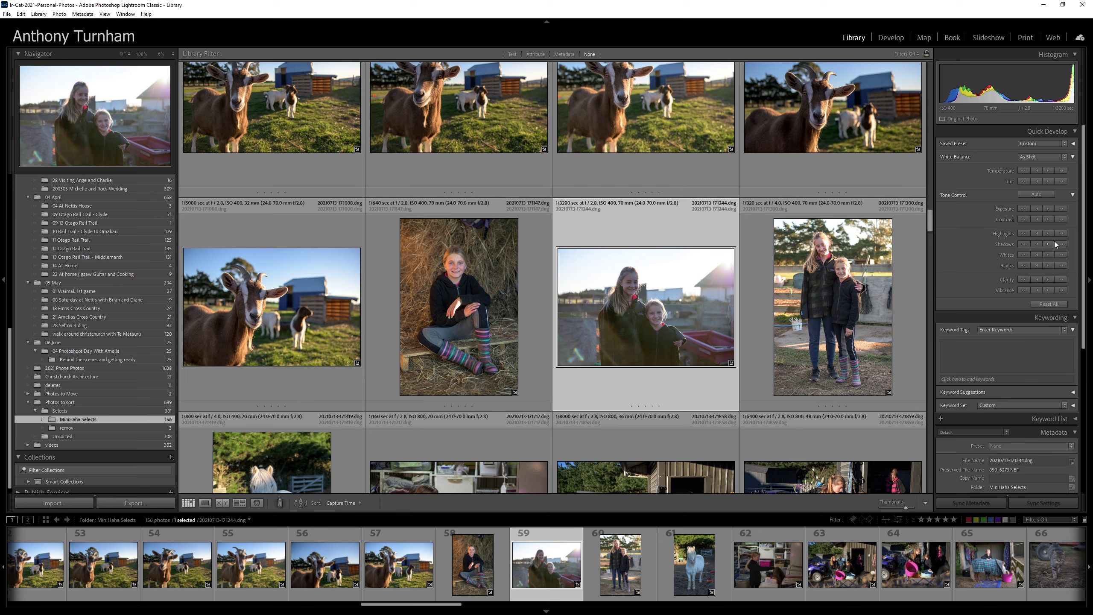
Step: On photo 59, raise shadows and contrast by large steps and whites slightly, and lower highlights and blacks by large steps
click(1060, 243)
click(1025, 235)
click(1048, 254)
click(1029, 264)
click(1058, 219)
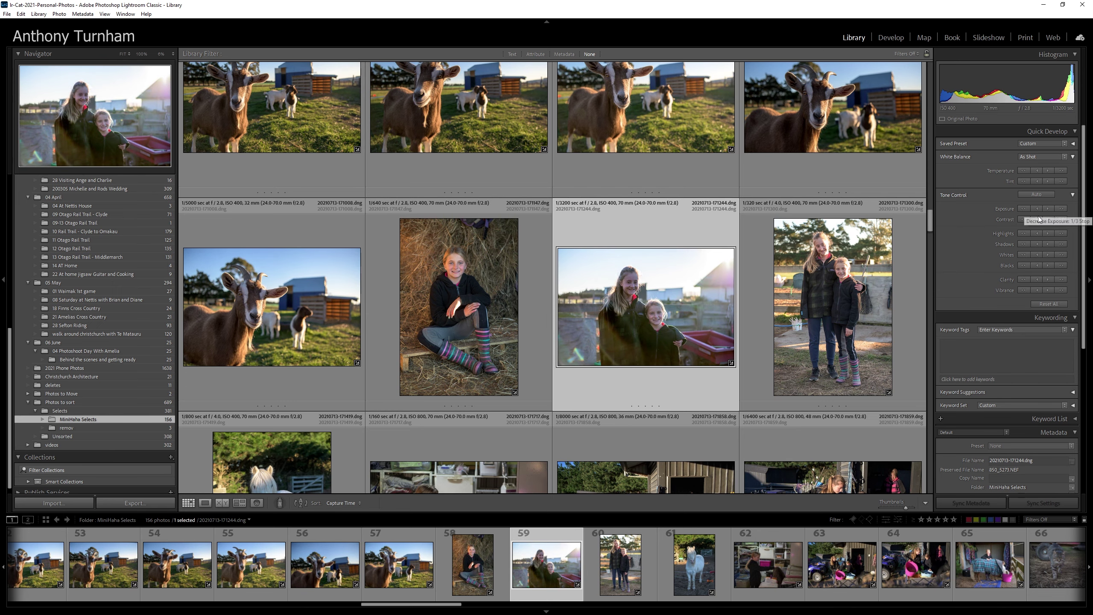
Step: Raise the exposure of photo 62, the girl beside the storage shelves, by one stop
key(Right)
scroll(555, 343, down, 2)
key(Right)
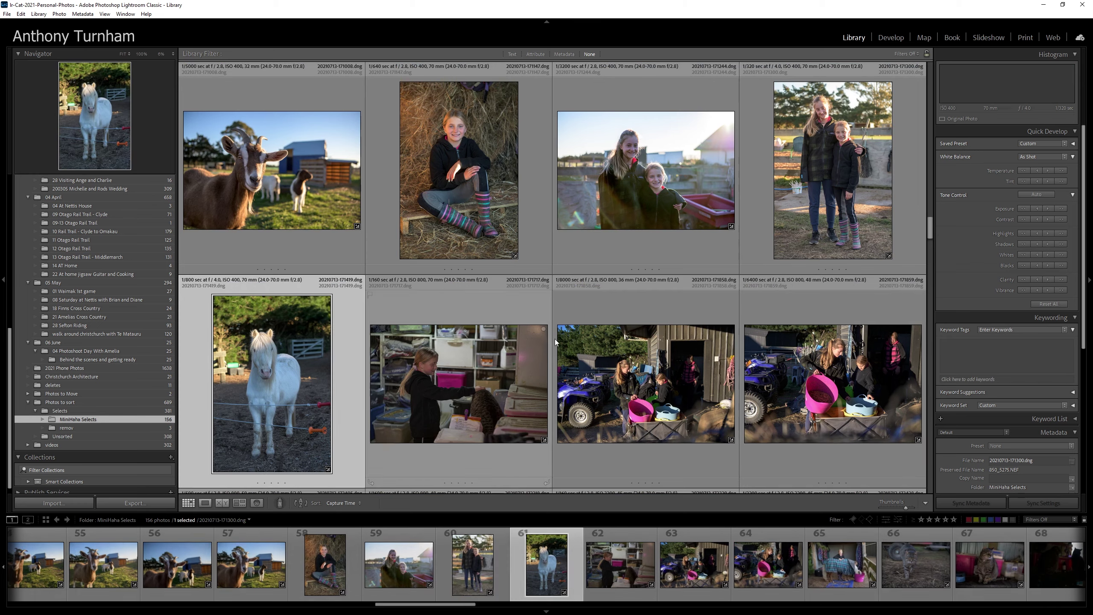
scroll(497, 277, down, 2)
click(497, 277)
click(1060, 209)
Step: Raise the whites of walking cat photo 66 by a small step and the exposure of sitting cat photo 67 by one stop
scroll(462, 333, down, 2)
click(461, 333)
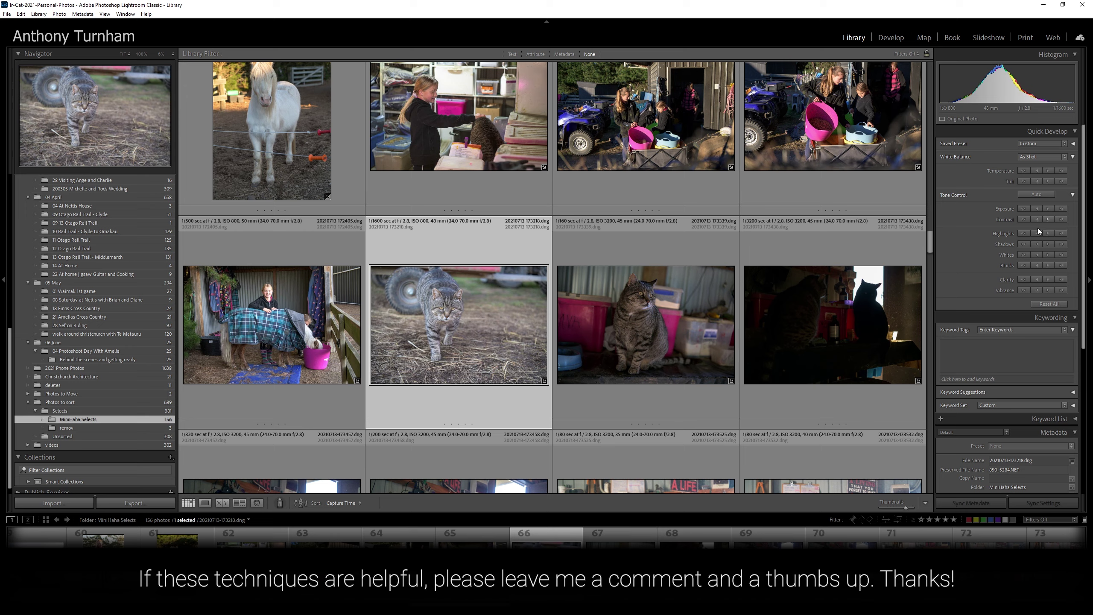
click(1049, 255)
key(Right)
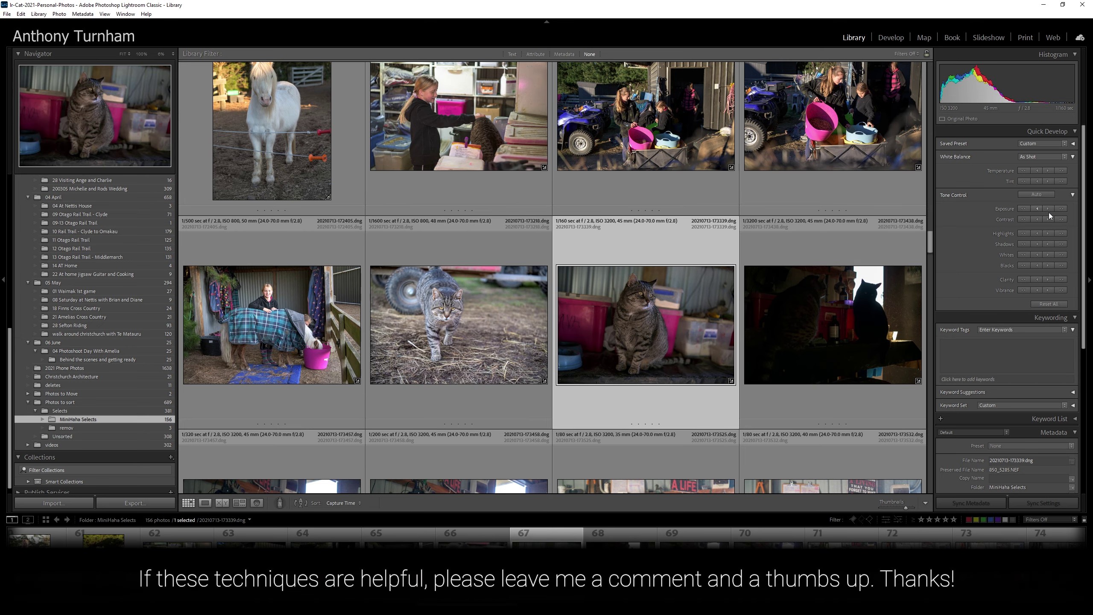
click(1061, 209)
Step: Raise the exposure of dark cat photo 68 by one stop, and add one more stop to photos 68 to 70 together
key(Right)
click(1062, 208)
key(shift+Right)
key(shift+Right)
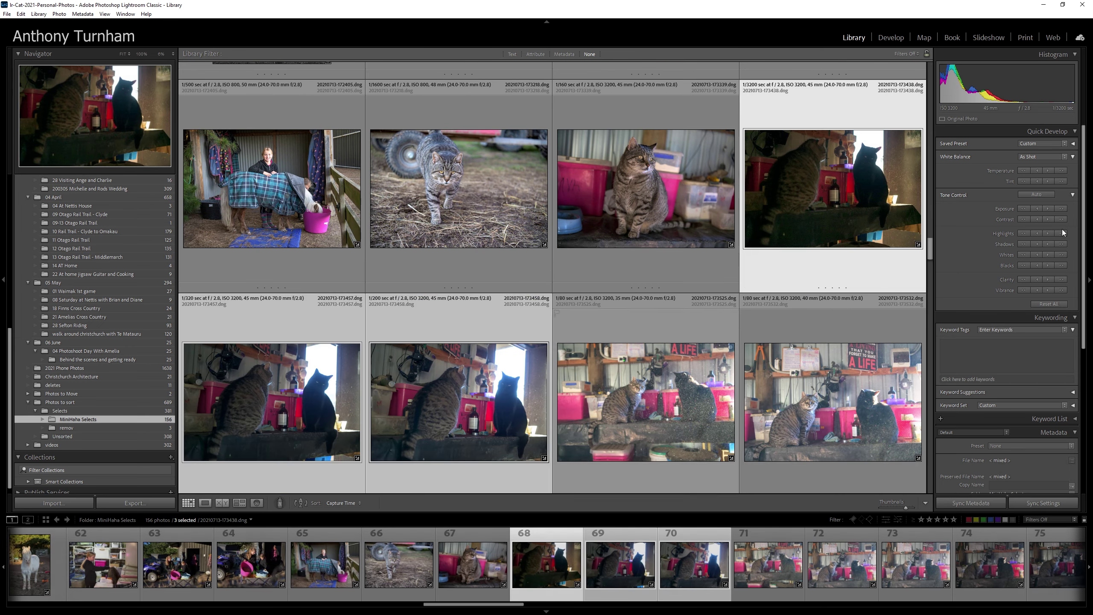
click(1061, 208)
Step: Select cat photos 71 to 73, lower their blacks by a small step and their exposure by a third of a stop
key(Right)
scroll(667, 381, down, 2)
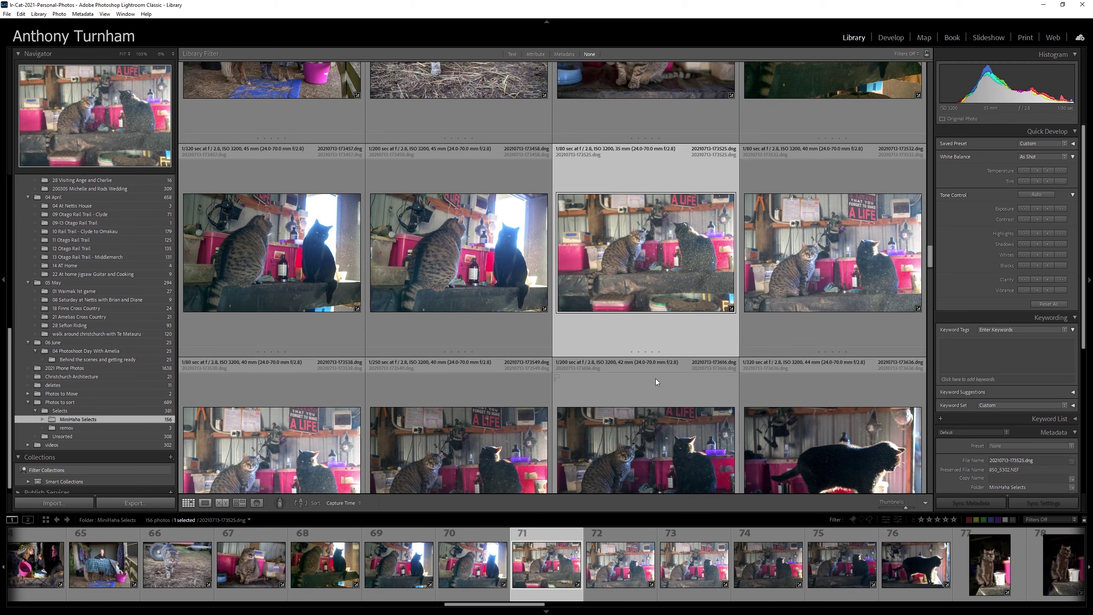
key(shift+Right)
key(shift+Right)
click(1037, 265)
click(1038, 209)
Step: Select cat photos 74 to 76 and lift their shadows by a large step
key(Right)
scroll(828, 187, down, 3)
key(shift+Right)
key(shift+Right)
click(1061, 244)
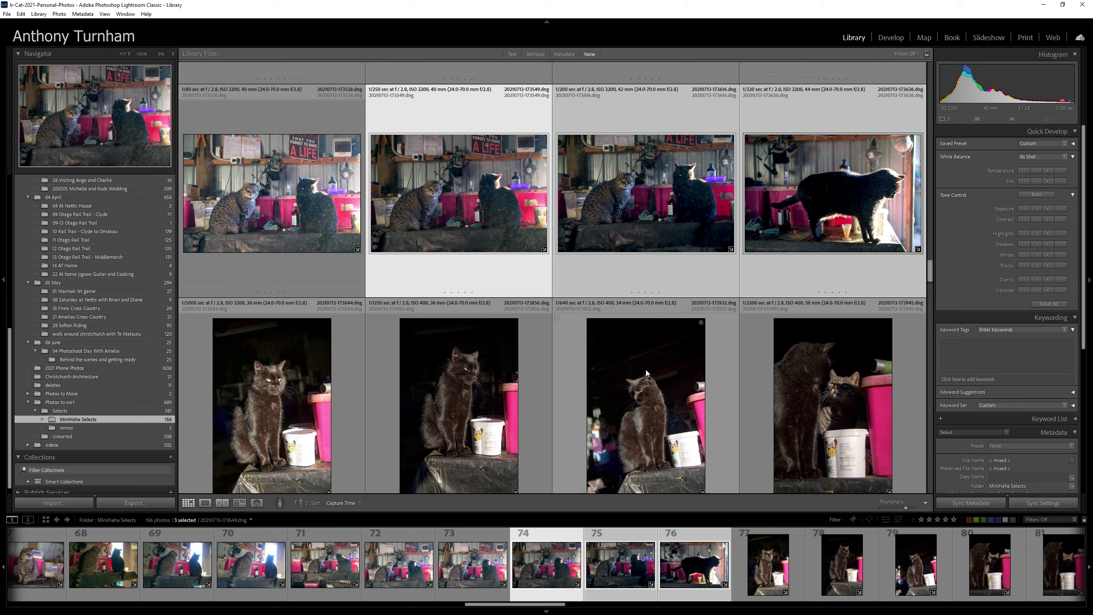
Step: Raise the exposure of cat photos 75 and 76 individually by a third of a stop each
scroll(645, 388, down, 1)
key(Right)
click(1048, 208)
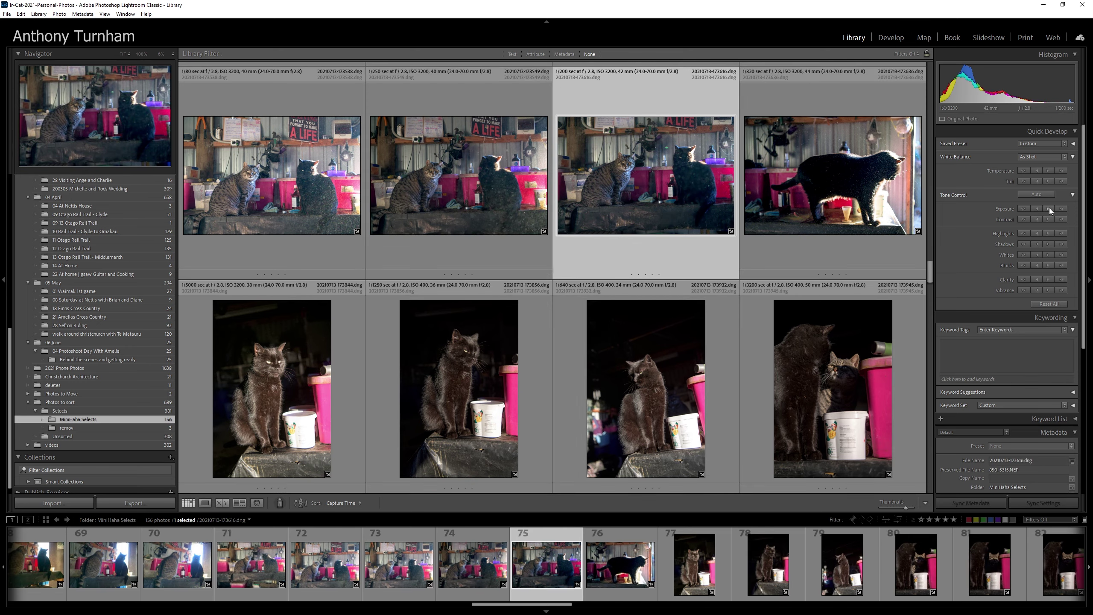
key(Right)
click(1048, 209)
Step: Select portrait cat photos 78 and 80 together and raise their exposure by two thirds of a stop
key(Right)
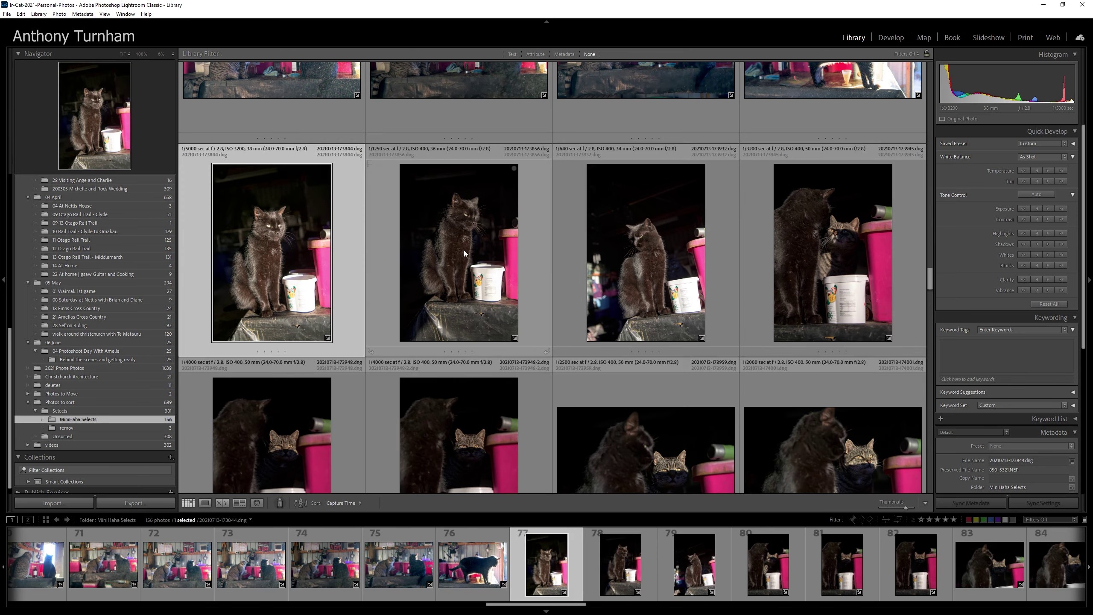
key(Right)
ctrl+click(833, 241)
click(1048, 209)
click(1048, 210)
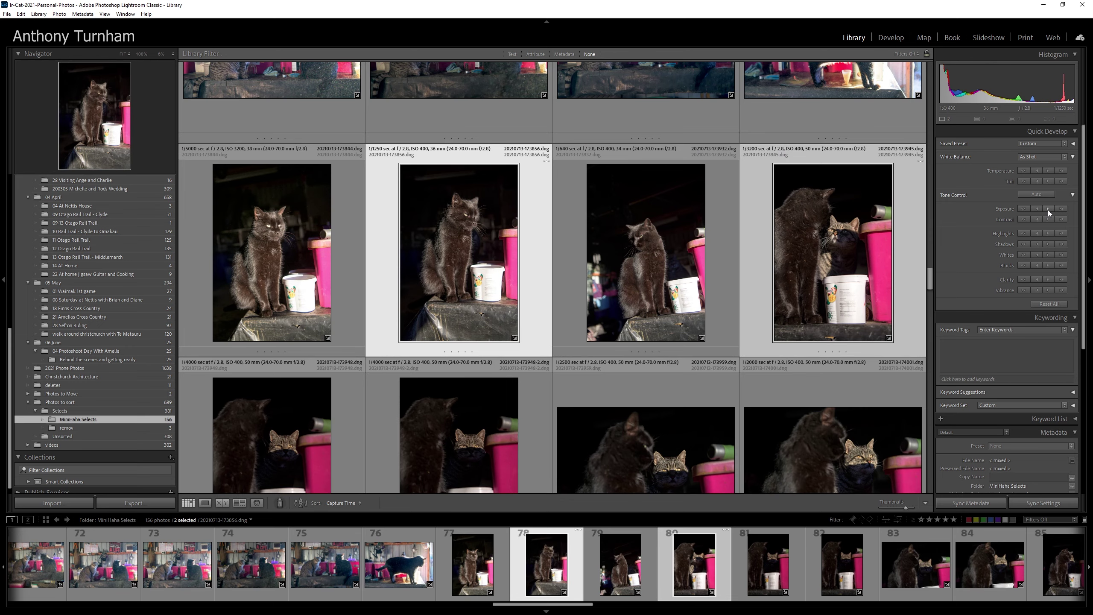
Step: Select cat photos 81 to 85 and raise their exposure by a third of a stop
scroll(298, 297, down, 2)
click(298, 296)
scroll(298, 296, down, 2)
shift+click(271, 388)
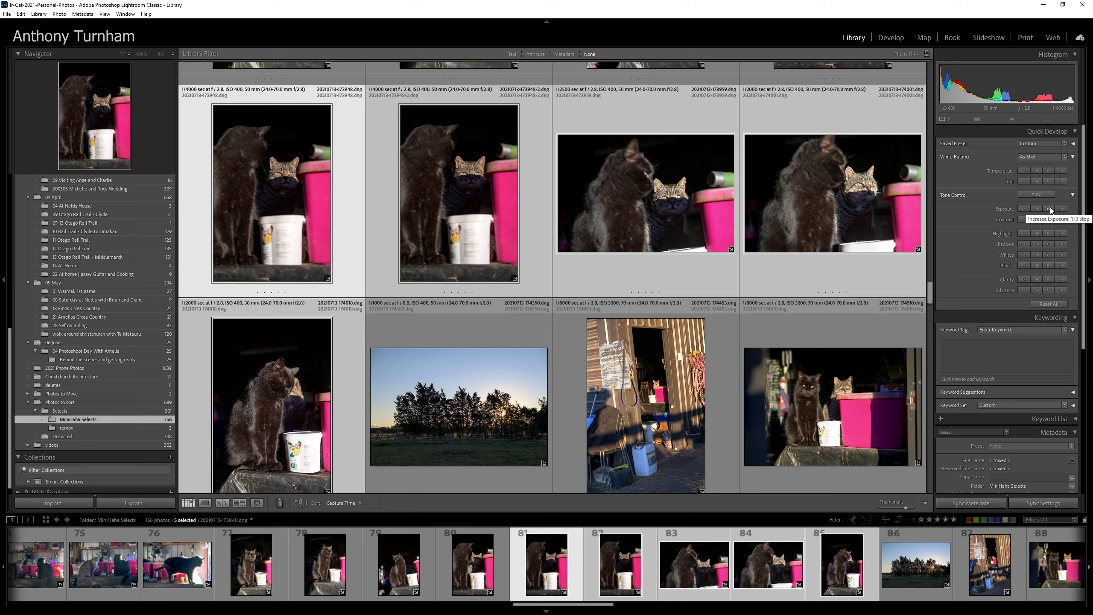
click(1051, 208)
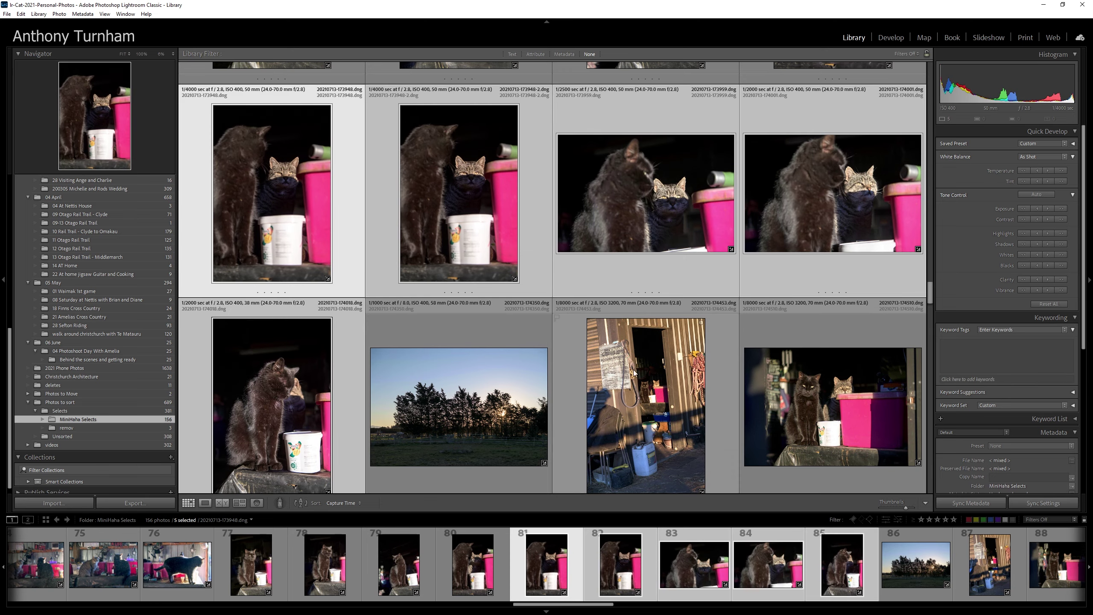
Step: Lower the exposure of photo 87, the cats in the shed doorway, by one stop
click(508, 345)
scroll(508, 345, down, 2)
click(624, 280)
click(1021, 210)
Step: Select photos 89 and 90 of the cat beside the pink tub and lower their highlights by a large step
click(752, 259)
scroll(751, 260, down, 2)
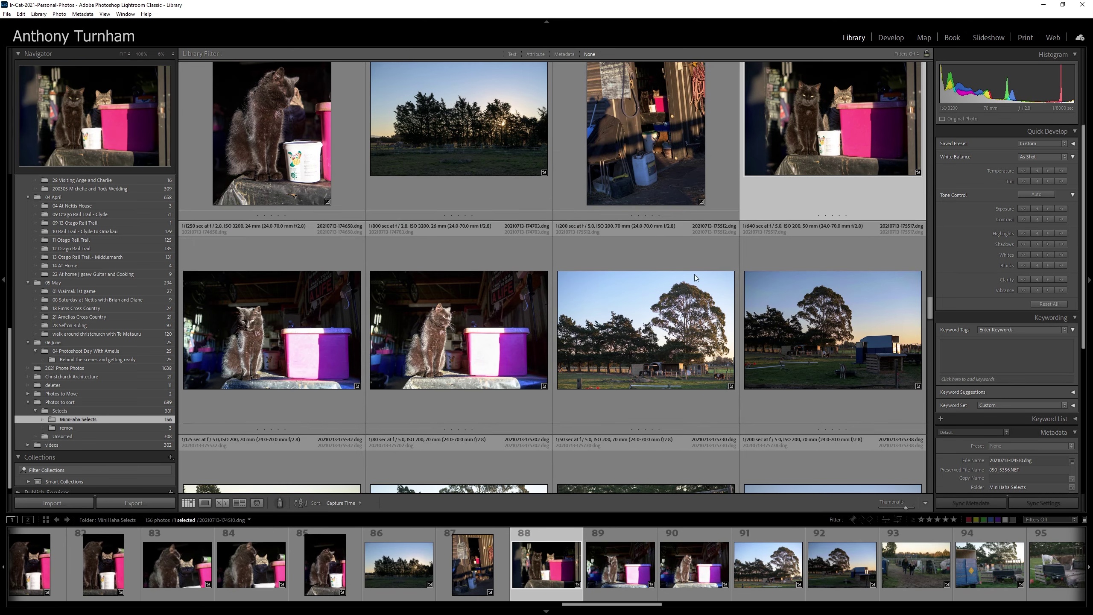
key(Right)
key(shift+Right)
click(1025, 232)
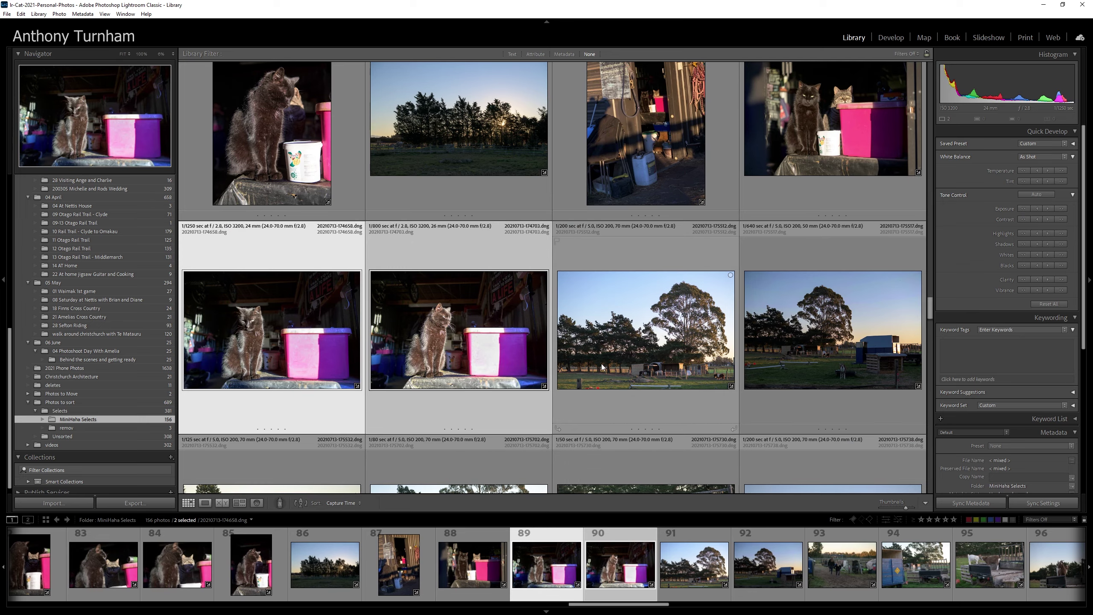
Step: Lower the exposure of photo 90, the cat beside the pink tub, by a third of a stop
key(Right)
click(1035, 208)
Step: Select tree landscape photos 91 and 92, apply auto tone, and lower their highlights and blacks by a large step
key(Right)
key(shift+Right)
click(1024, 194)
click(1024, 233)
click(1025, 265)
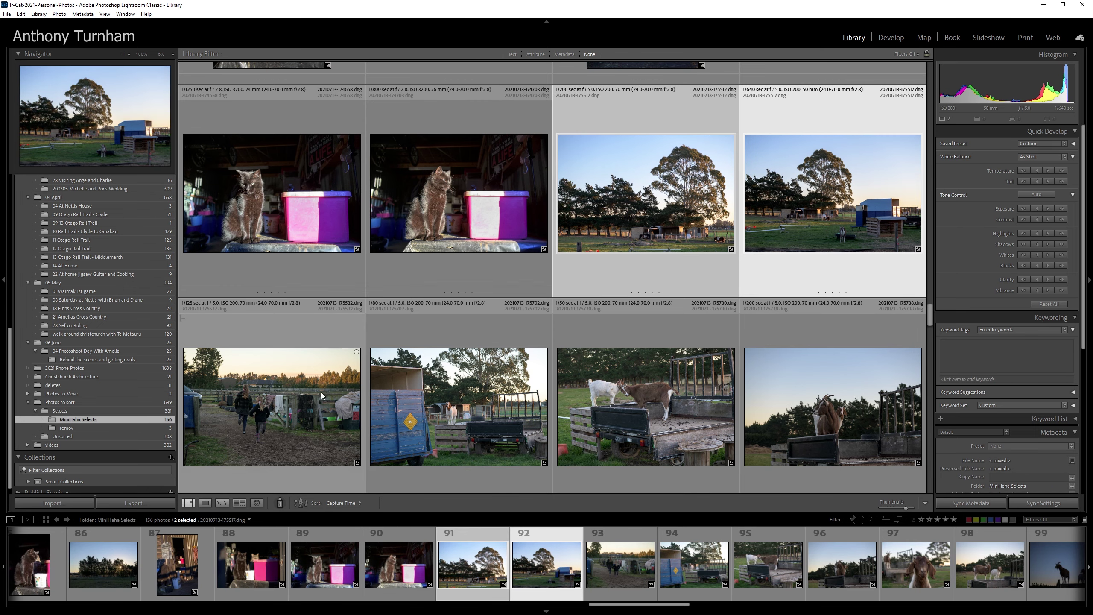
Step: Select the goats-on-trailer photos, raise their exposure by one stop and whites by a large step, and lower their highlights slightly
click(322, 396)
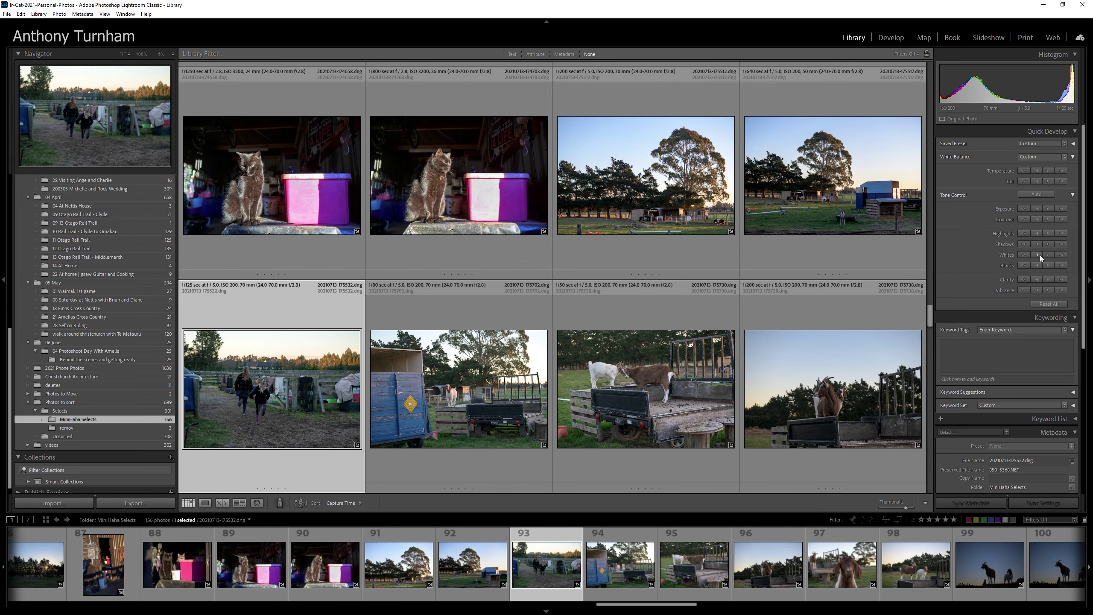
key(Right)
scroll(841, 272, down, 2)
key(Right)
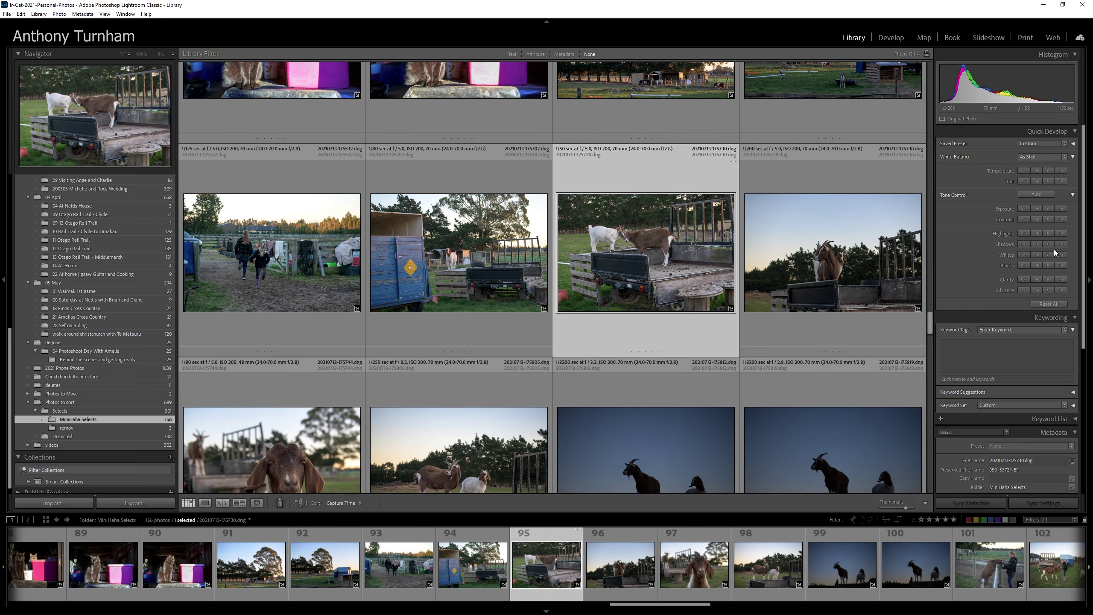
key(Right)
key(shift+Right)
key(shift+Right)
click(1061, 209)
click(1062, 255)
click(1032, 233)
Step: Raise the exposure of silhouetted goat photos 99 and 100 by one and a third stops, lift shadows and whites by a large step, and warm them slightly
key(Right)
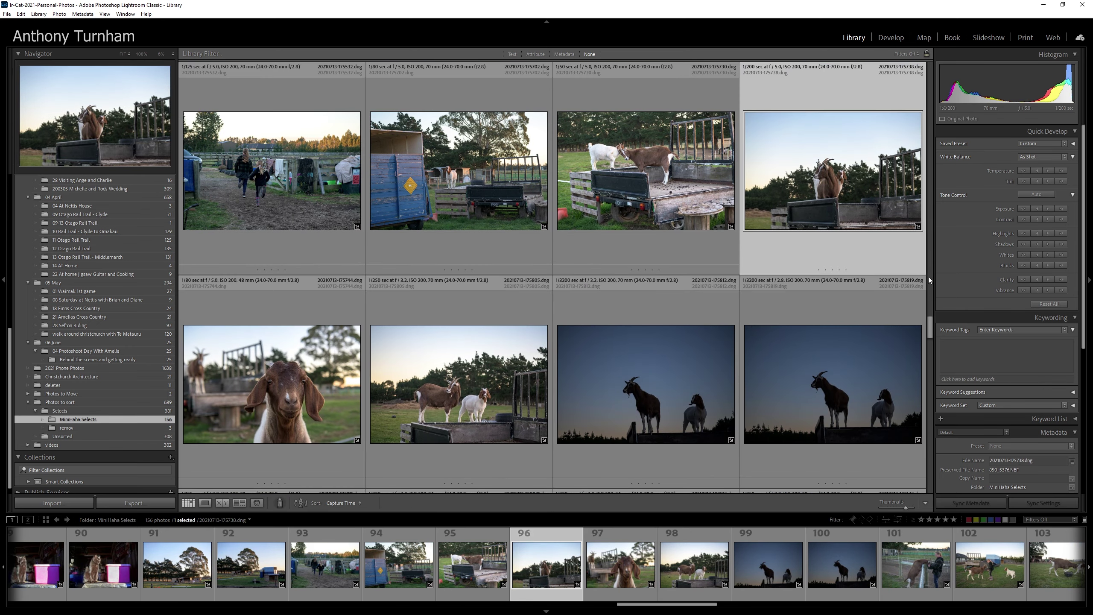
key(Right)
scroll(904, 254, down, 2)
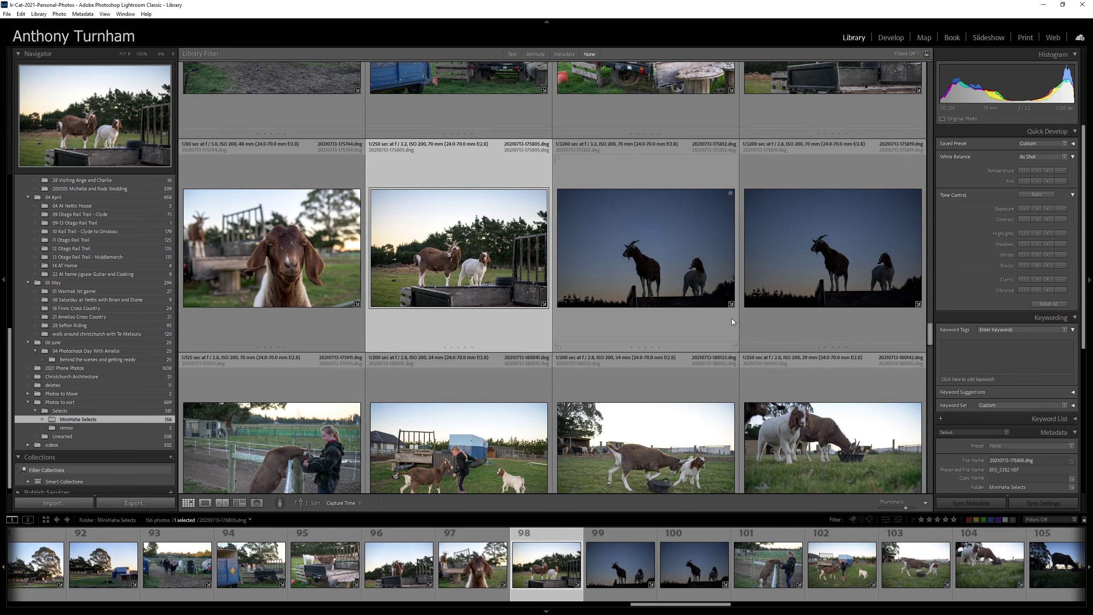
key(Right)
shift+click(885, 248)
click(1062, 208)
click(1063, 254)
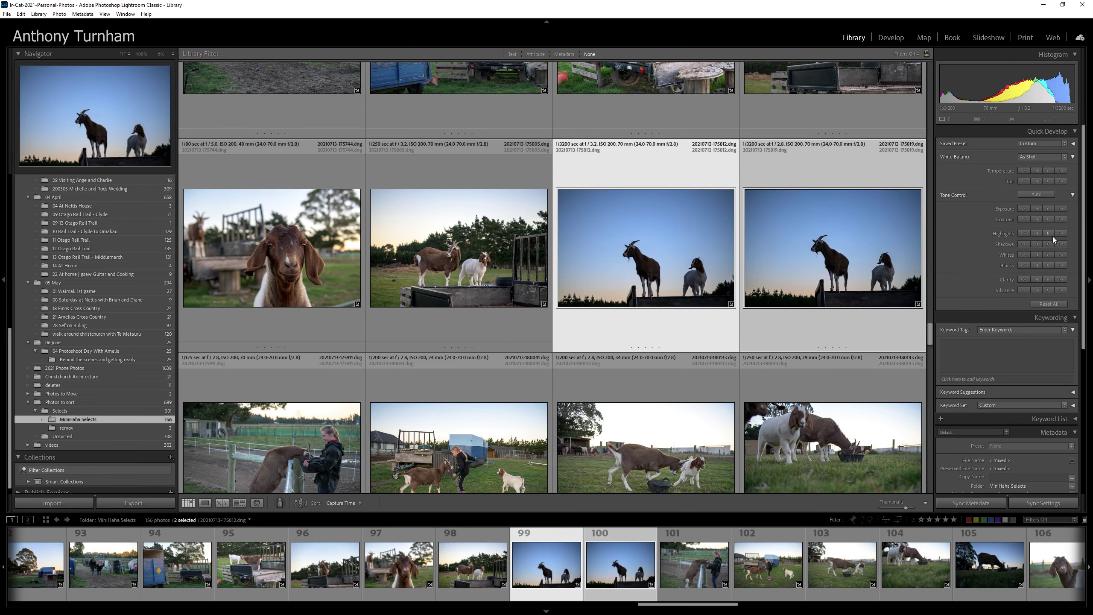
click(1062, 245)
click(1048, 171)
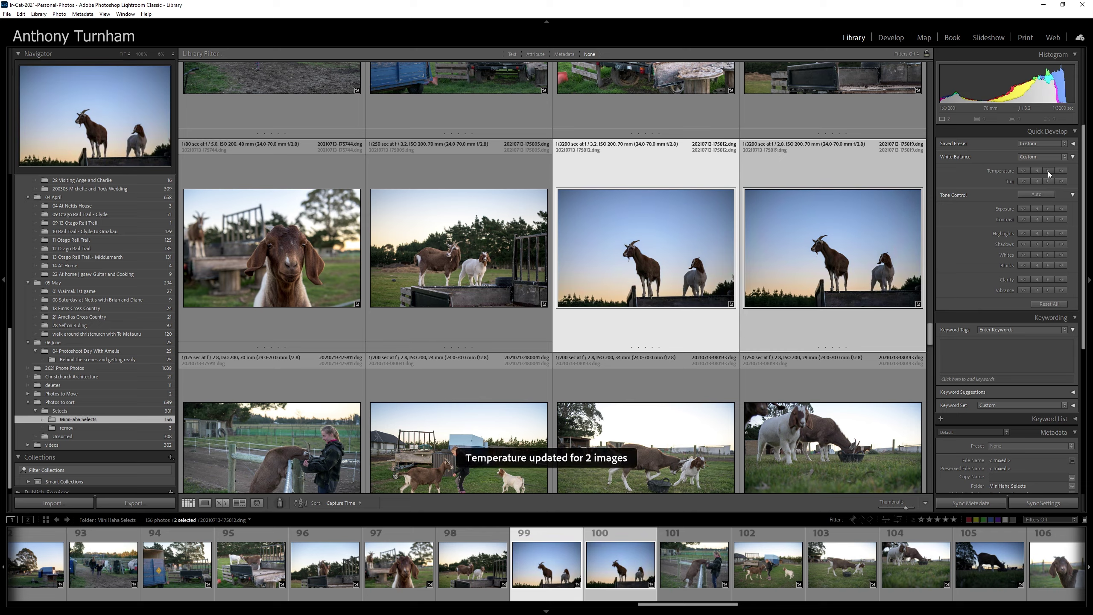
click(1049, 209)
Step: Select paddock goat photos 101 to 103 and lower their highlights and blacks by a small step
key(Right)
shift+click(863, 395)
scroll(861, 384, down, 2)
shift+click(728, 262)
click(1038, 233)
click(1038, 265)
Step: Synchronize the develop settings of photo 100, the goats against the sky, to dark grazing goat photo 105
scroll(862, 457, down, 2)
click(833, 172)
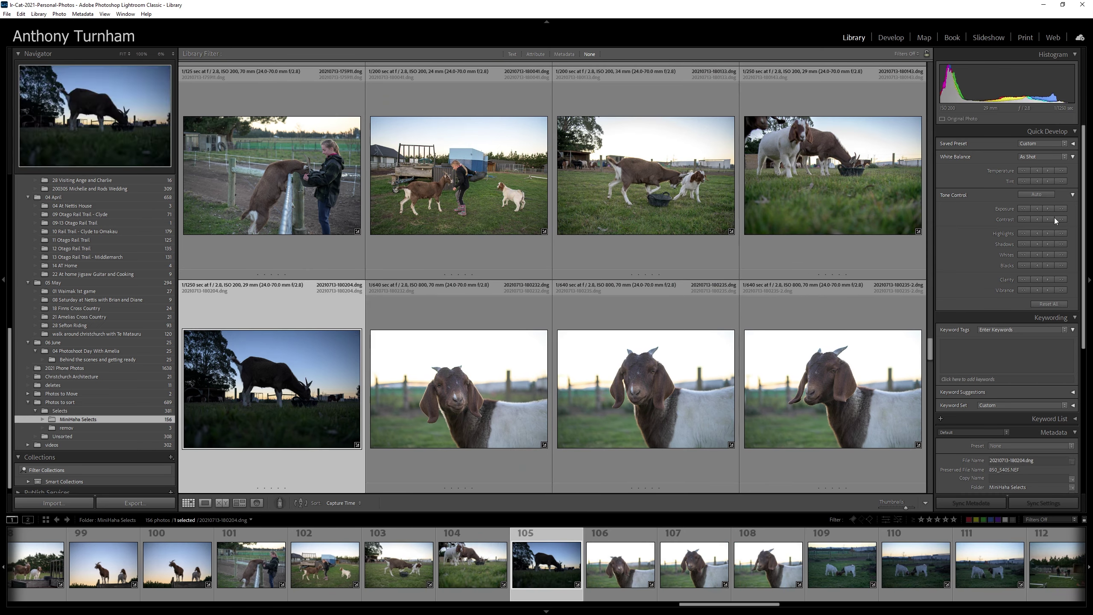
click(309, 359)
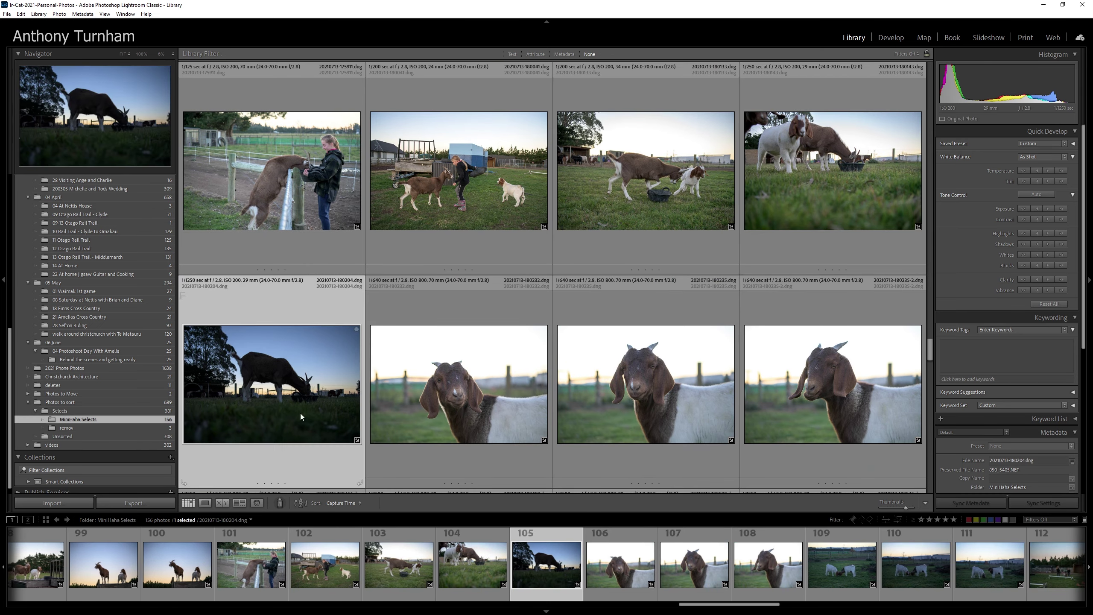
scroll(258, 396, up, 3)
scroll(258, 397, down, 3)
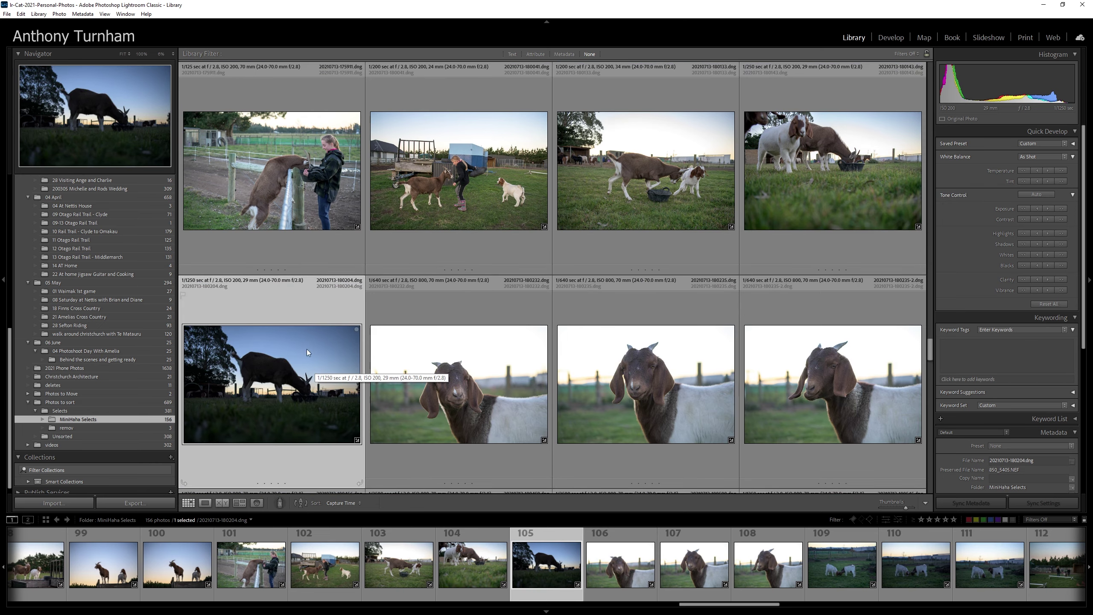
scroll(792, 222, up, 2)
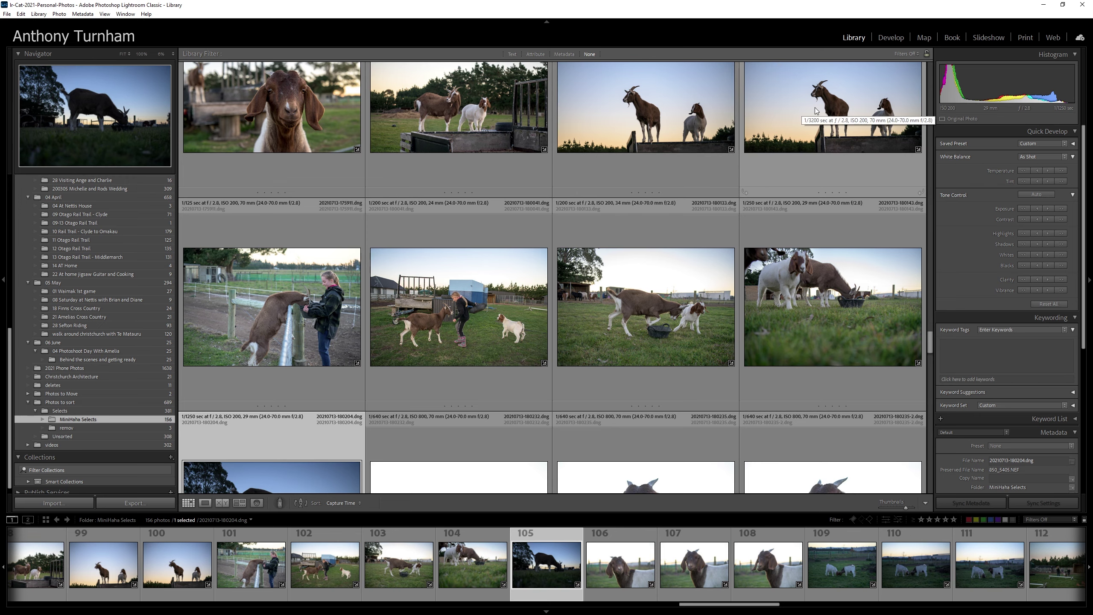
scroll(837, 101, up, 1)
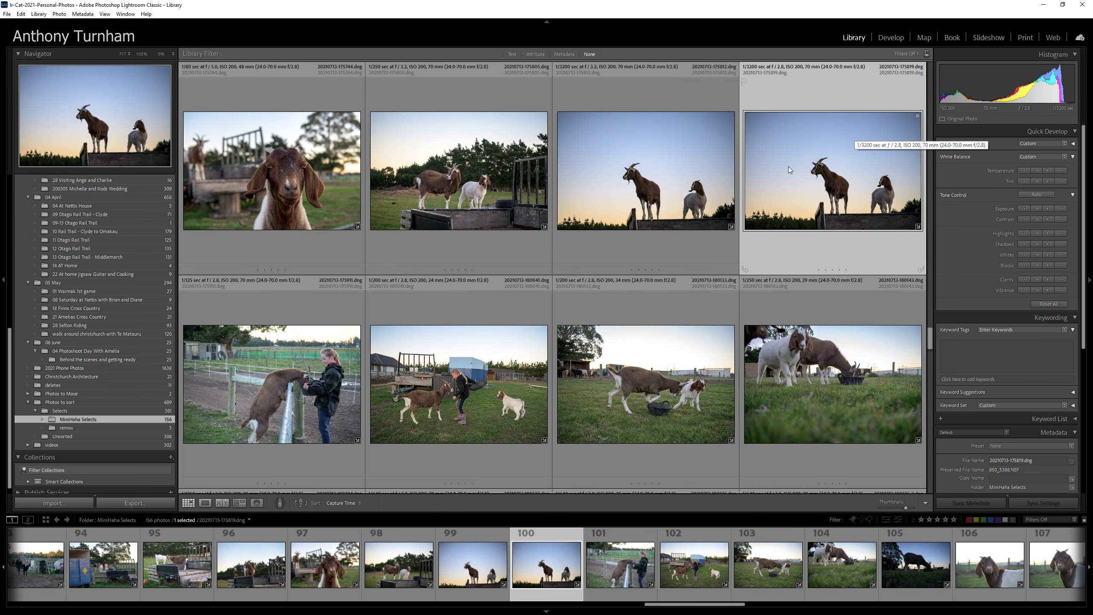
scroll(799, 154, down, 4)
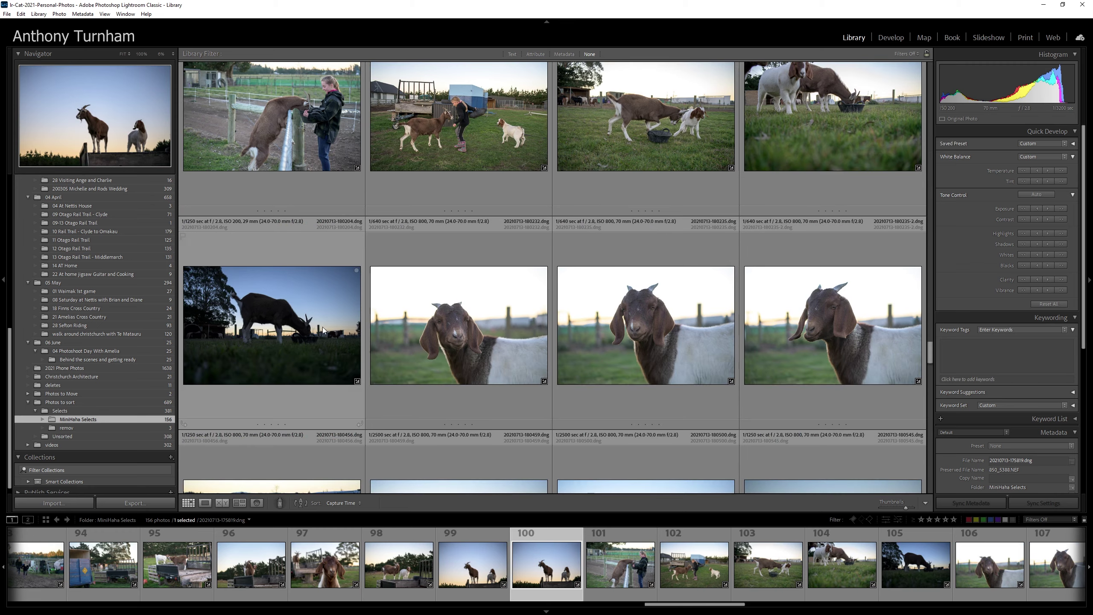
ctrl+click(273, 297)
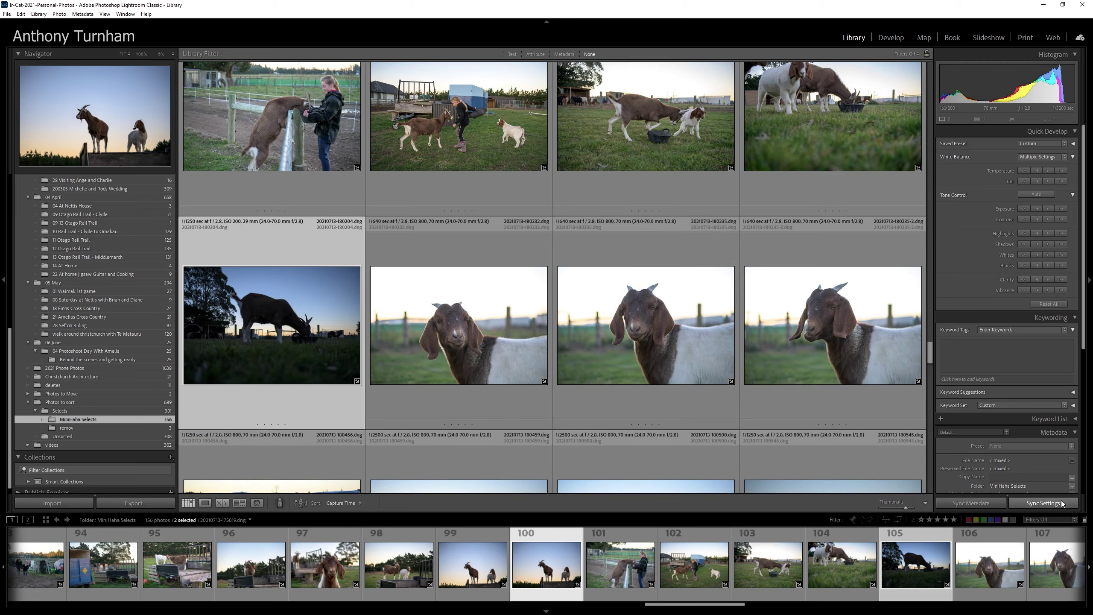
click(1044, 503)
click(936, 509)
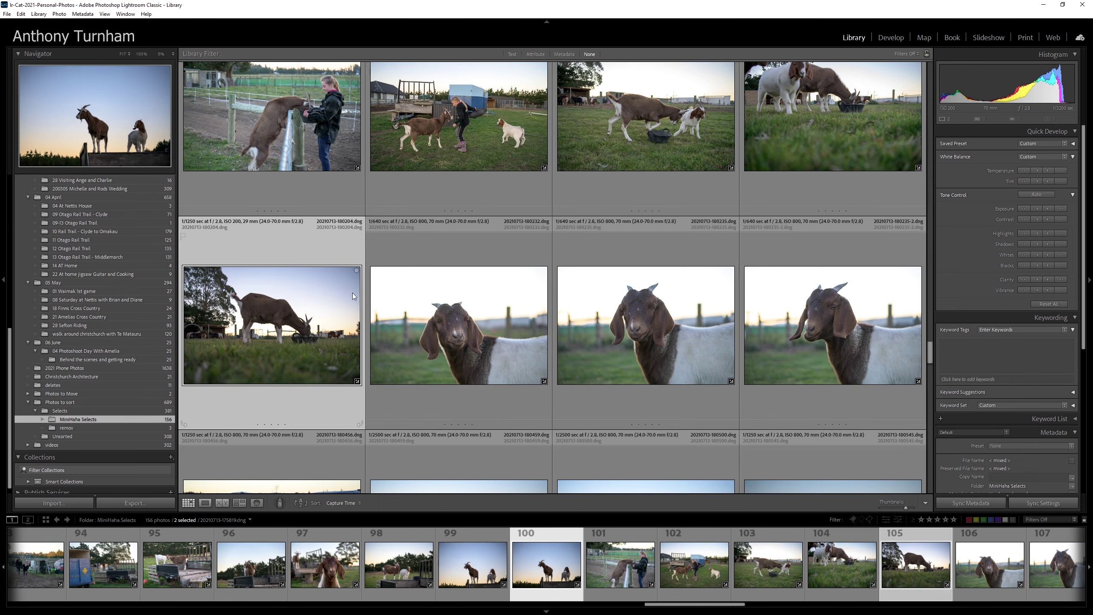
Step: Lower the highlights of grazing goat photo 105 and raise its shadows by a large step
click(326, 319)
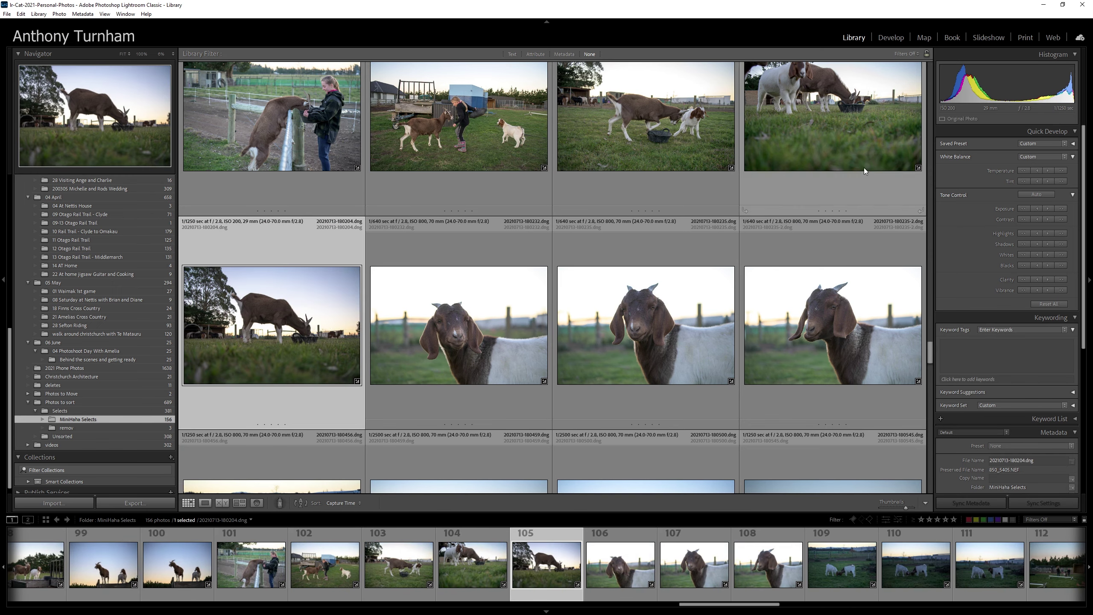
click(1029, 236)
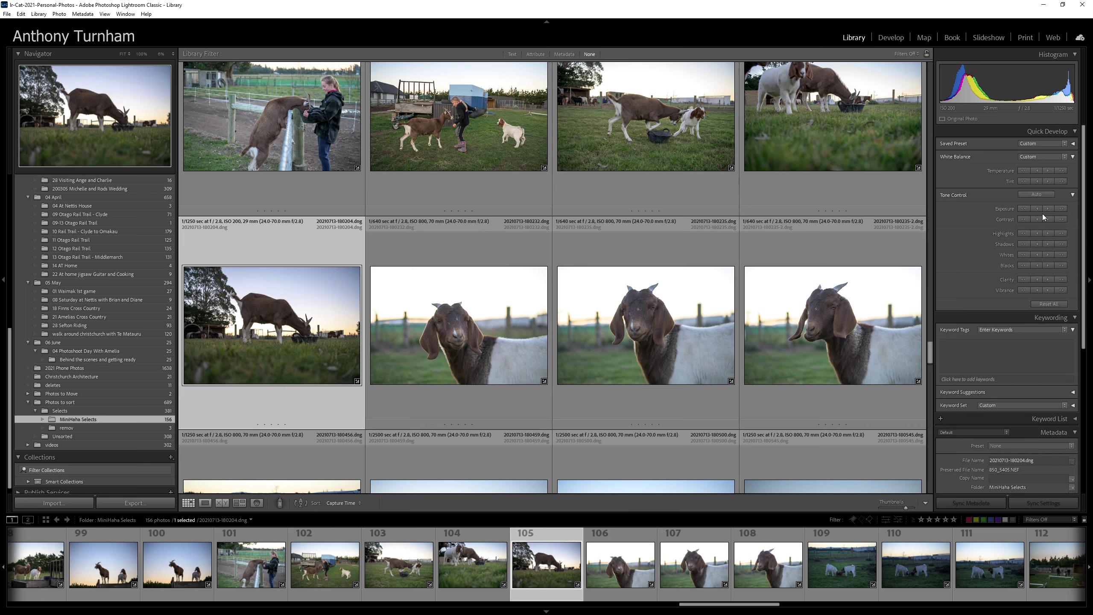
click(1061, 244)
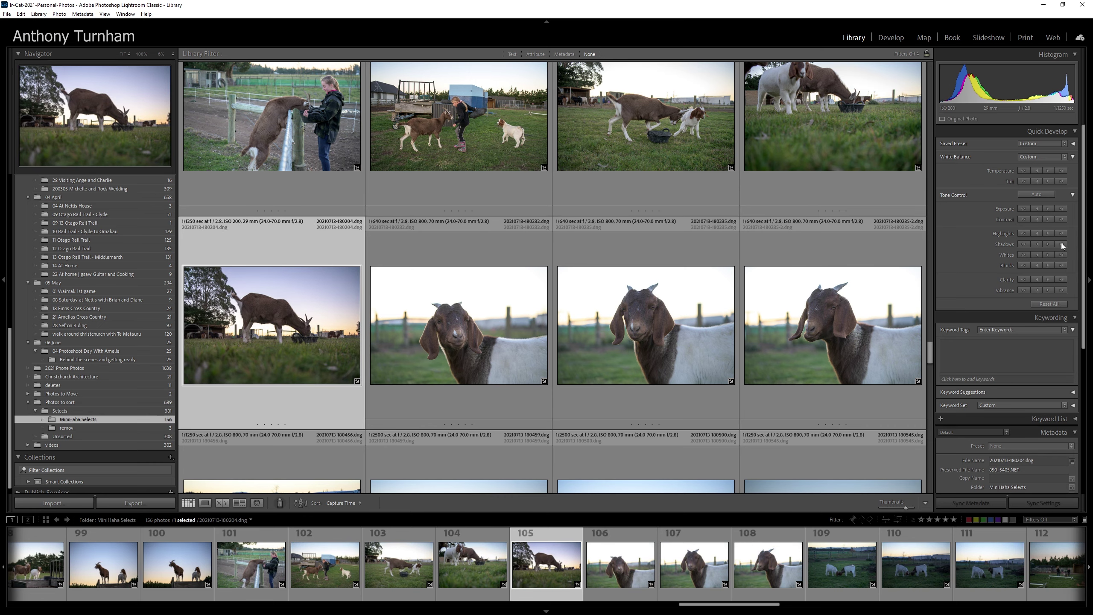
Step: Lower the highlights of goat portrait photo 106 and raise its whites, each by a large step
click(456, 366)
scroll(456, 366, down, 2)
click(1024, 231)
click(1061, 254)
Step: Select photos 109 to 116 and raise their exposure by a third of a stop and their shadows by a large step
key(Right)
key(Right)
key(Right)
key(shift+Right)
key(shift+Right)
key(shift+Right)
key(shift+Right)
key(shift+Right)
key(shift+Right)
key(shift+Right)
scroll(634, 338, down, 3)
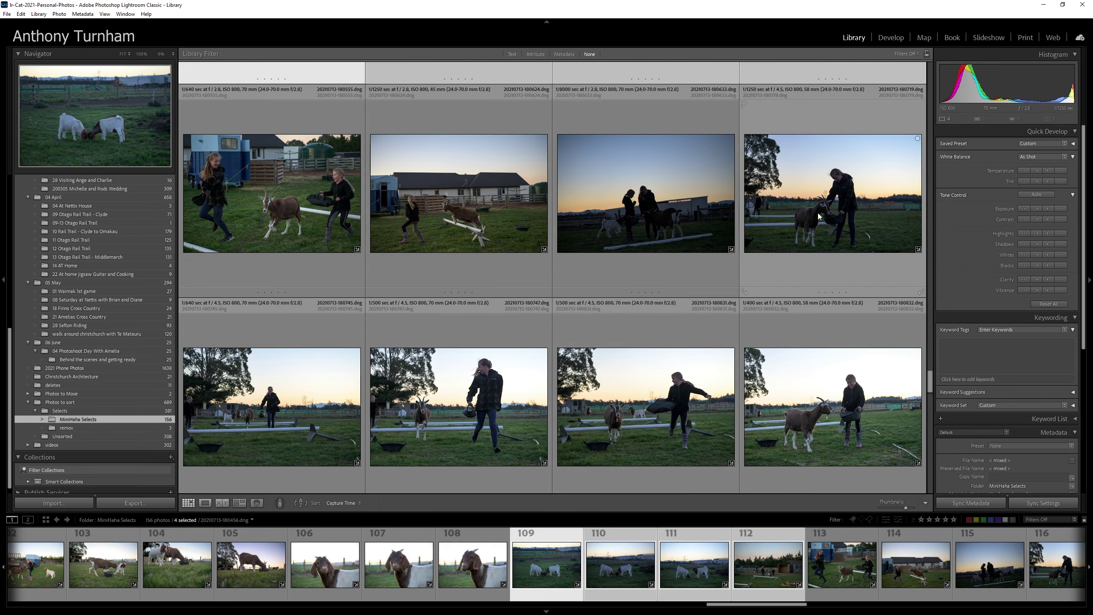
scroll(634, 338, up, 3)
click(1049, 209)
click(1062, 244)
Step: Narrow the selection to white goat photos 109 to 111, lower highlights by a large step and shift tint slightly toward green
shift+click(659, 258)
click(1024, 234)
click(1036, 183)
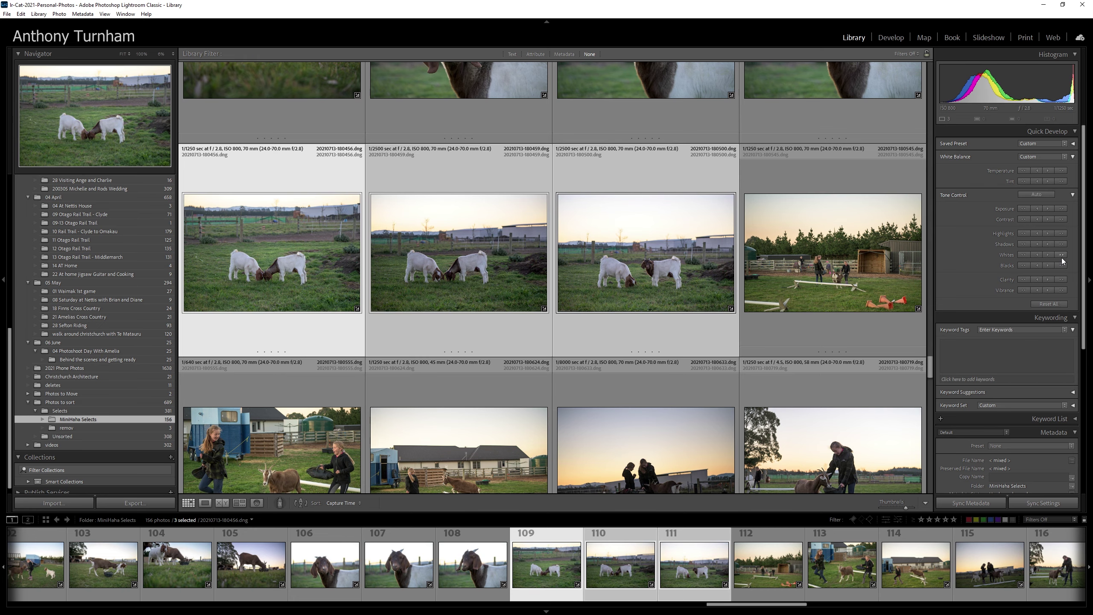
Step: Select photos 113 and 114 of the children running with the goat and cool their temperature slightly
click(839, 257)
scroll(839, 257, down, 2)
click(301, 336)
shift+click(435, 336)
click(1038, 171)
Step: Raise photo 115's exposure by a third of a stop and its shadows by a large step, and lower its highlights by a large step
click(602, 336)
click(495, 336)
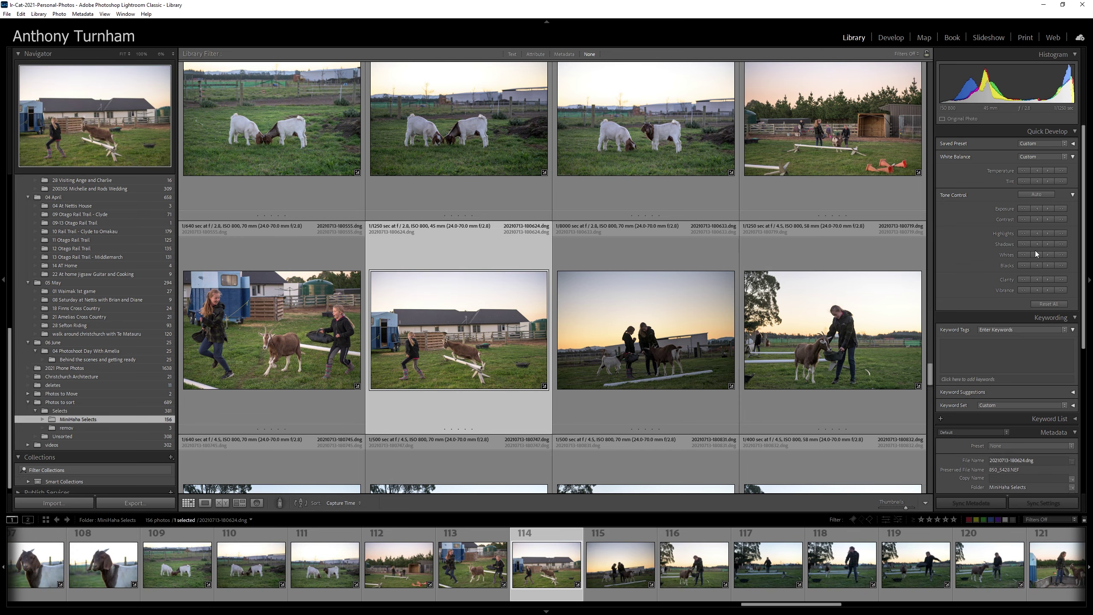
key(Right)
click(1050, 208)
click(1062, 244)
click(1025, 233)
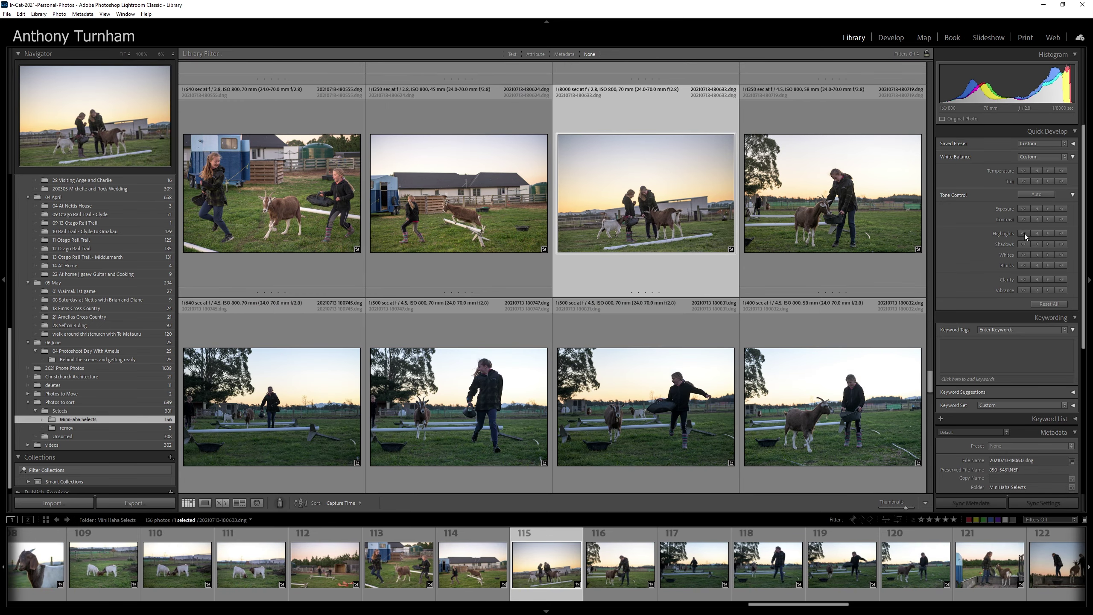
Step: Select photos 116 to 121 and raise their shadows and lower their highlights, each by a large step
key(Right)
scroll(832, 318, down, 3)
key(shift+Up)
key(shift+Left)
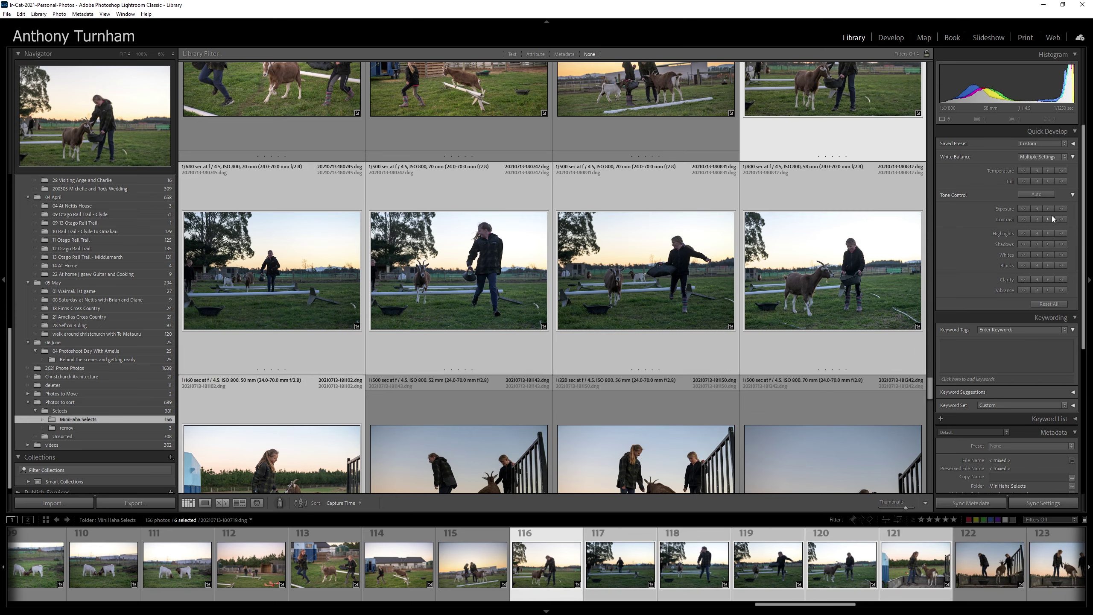
click(1062, 244)
click(1025, 234)
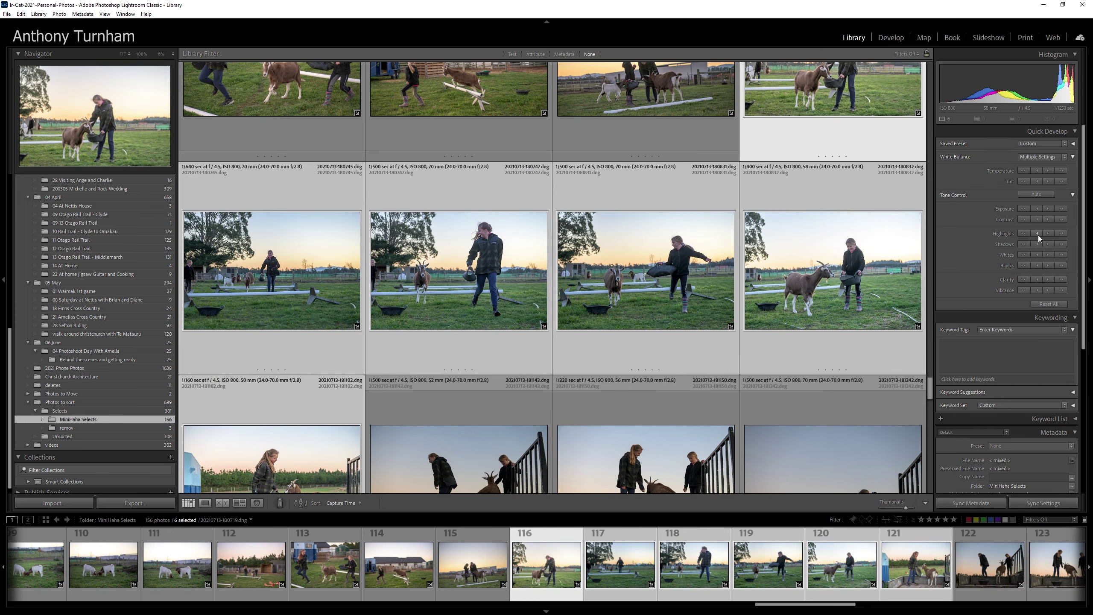
Step: Lower the exposure of photos 116 to 121 by a third of a stop and shift their tint slightly toward magenta
click(1037, 209)
scroll(921, 259, down, 2)
click(1048, 182)
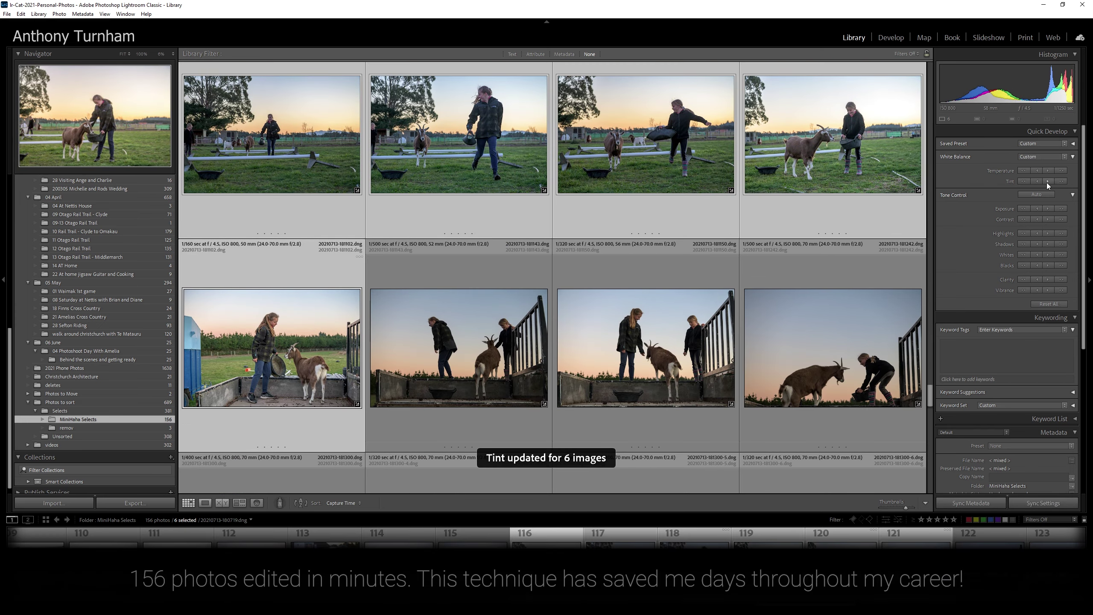
Step: Select photos 122 to 132 of the children with the goat, apply auto tone and raise their whites slightly
scroll(430, 337, down, 1)
click(461, 237)
scroll(467, 229, down, 3)
shift+click(818, 228)
click(1047, 195)
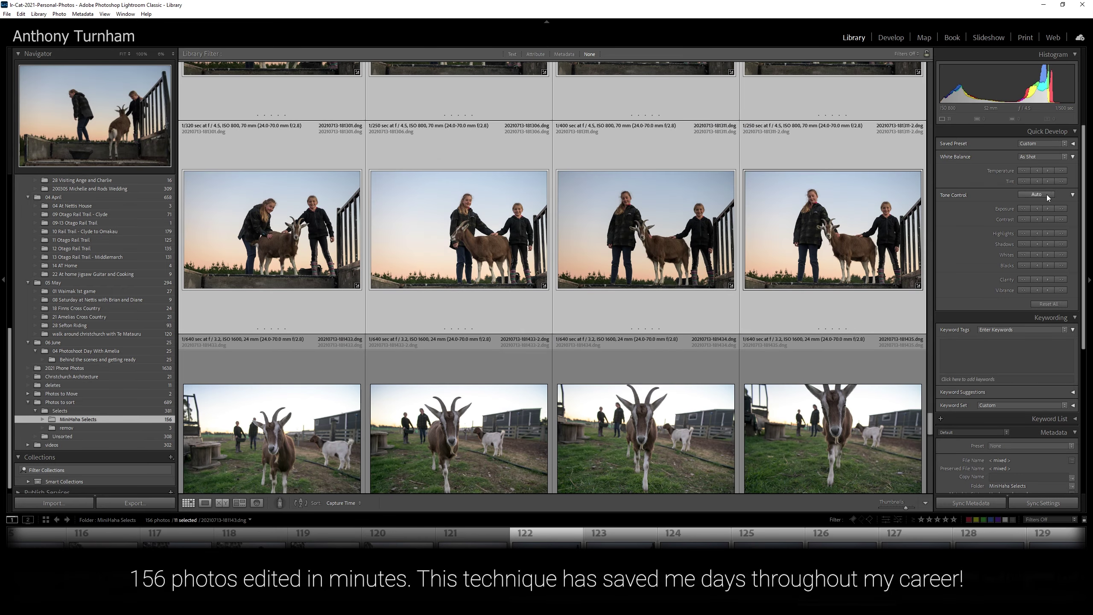
click(1050, 254)
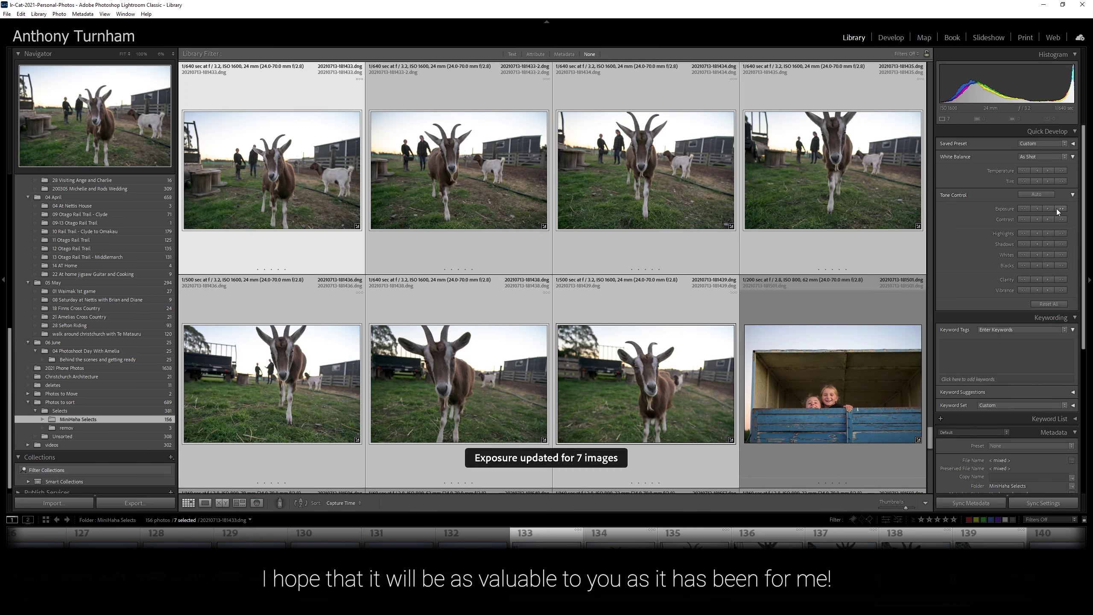
Step: Lower the blacks of goat photos 133 to 139 by a large step and raise the shadows of photos 143 and 144 slightly
click(1024, 266)
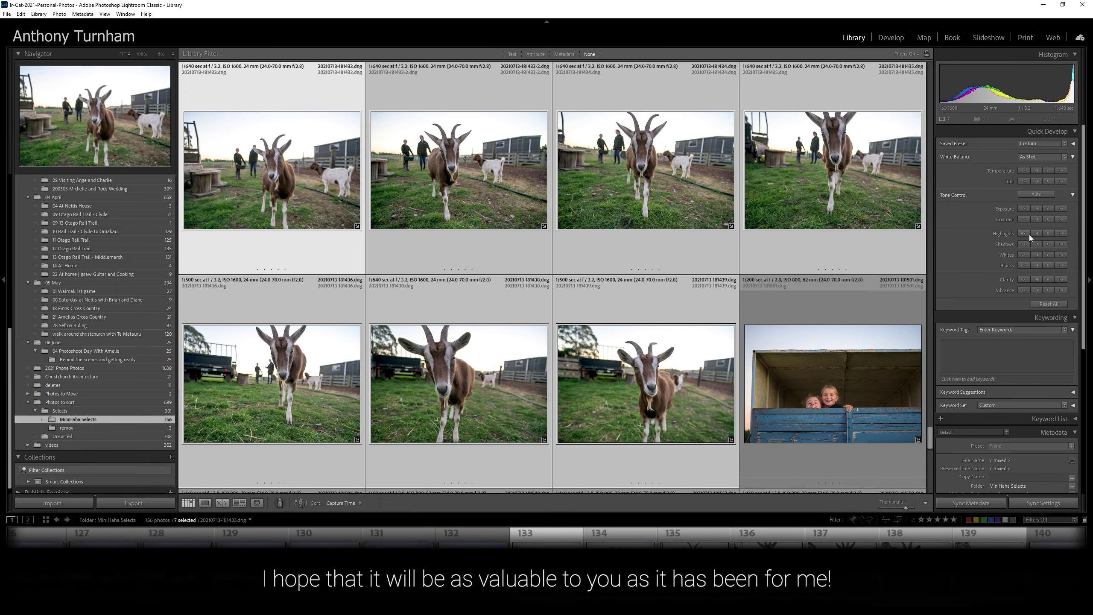
click(833, 383)
scroll(769, 367, down, 5)
click(1049, 244)
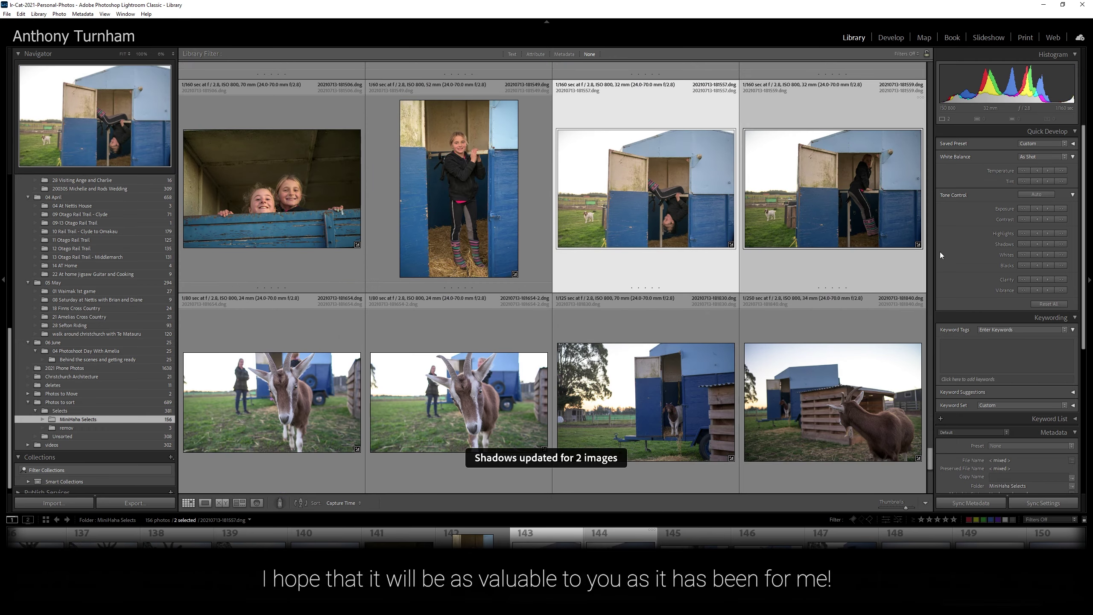
Step: Raise the shadows of photo 144 by a small step and its exposure by a third of a stop
click(836, 204)
click(1050, 244)
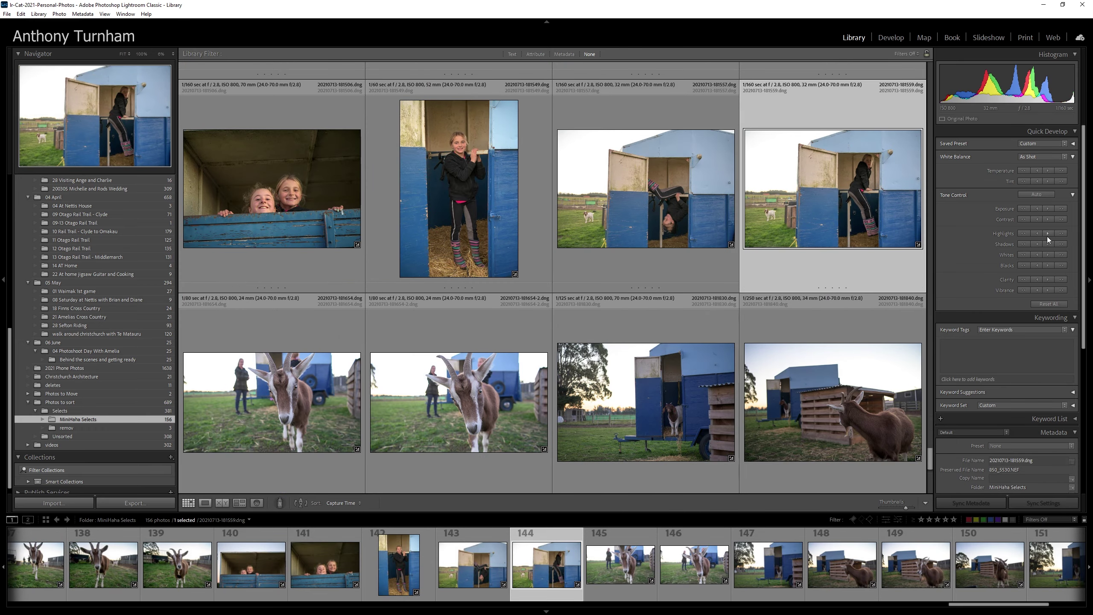
click(1049, 210)
Step: Select goat photos 145 and 146, lower their blacks by a large step and their highlights by a small step
click(327, 387)
shift+click(483, 345)
click(1024, 265)
click(1037, 234)
Step: Select goat and shed photos 147 to 150 and raise their exposure by a third of a stop
click(646, 259)
scroll(560, 302, down, 2)
shift+click(504, 335)
click(1049, 209)
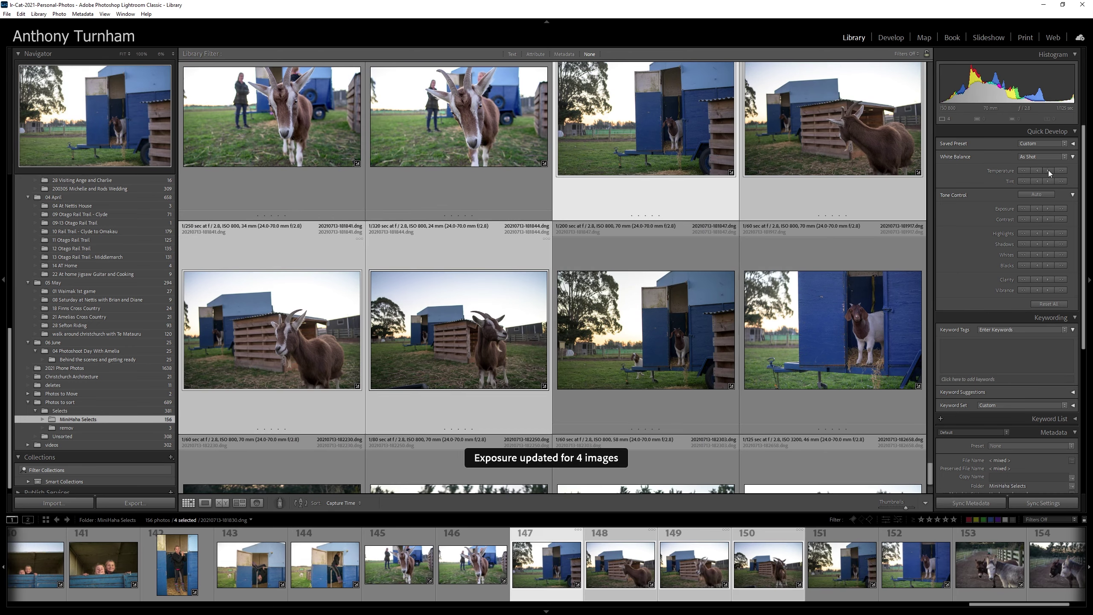
Step: Select photos 151 and 152 of the goat in the blue trailer, warm them by a large step and shift tint slightly toward green
click(646, 330)
scroll(661, 369, down, 2)
shift+click(833, 194)
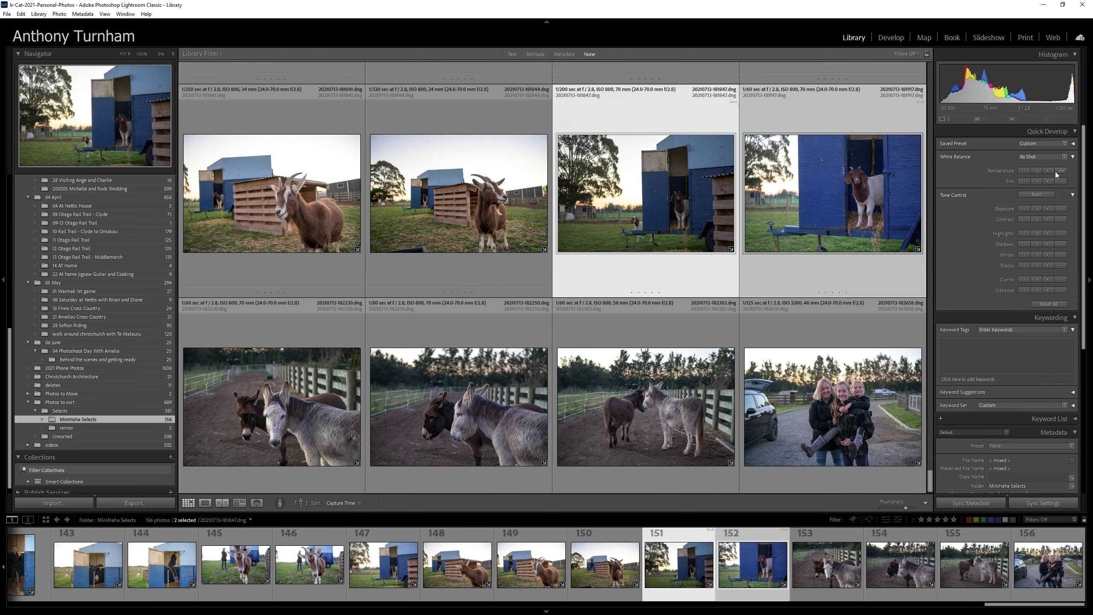
click(1056, 171)
click(1040, 181)
Step: Raise photo 151's exposure by a third of a stop and its shadows by a large step, and select photo 152
ctrl+click(857, 243)
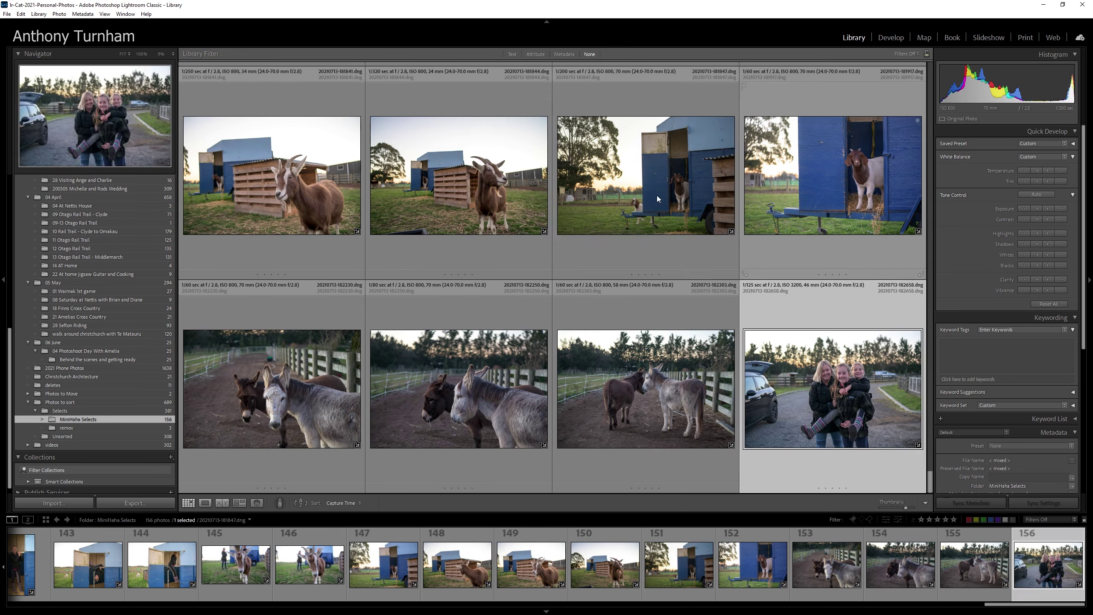
click(1049, 207)
click(1061, 244)
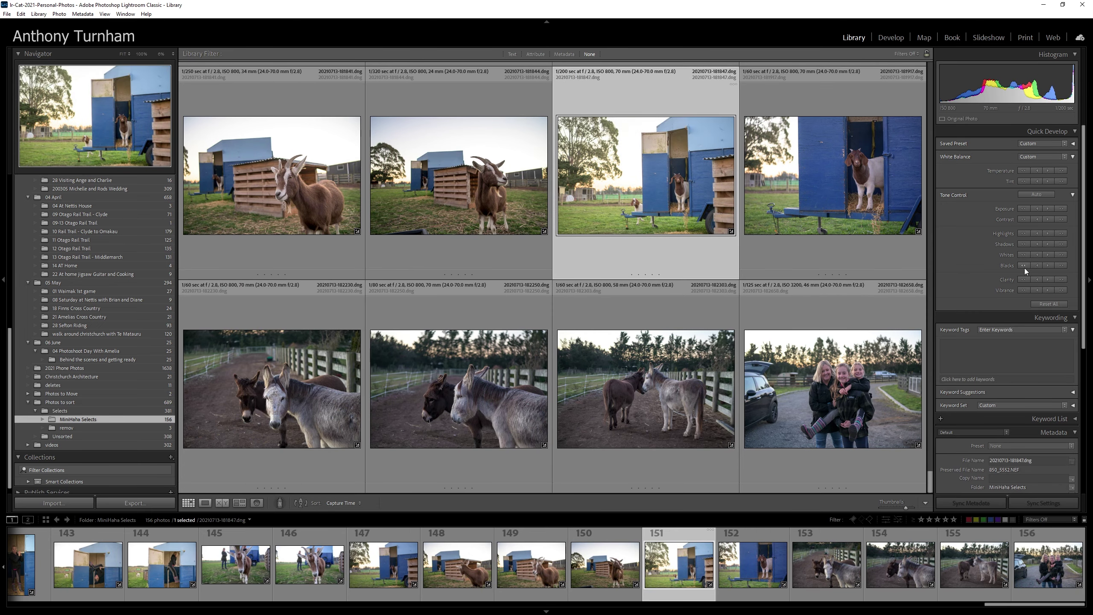
key(Right)
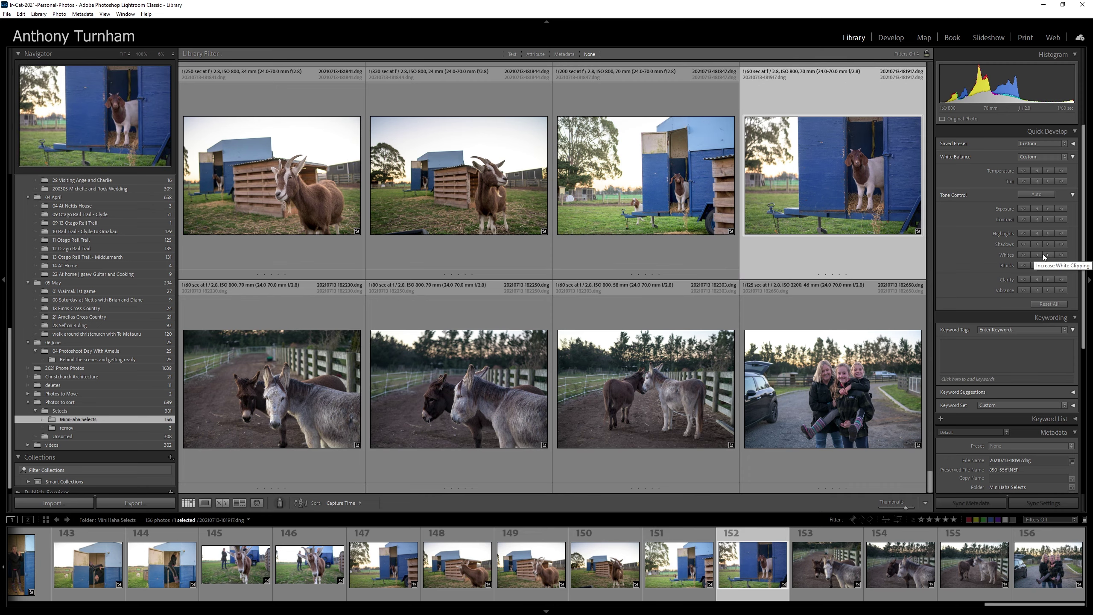
Step: Lower the blacks of donkey photos 153 to 155 by a small step and the exposure of goat photo 149 by a third of a stop
key(Right)
key(shift+Right)
key(shift+Right)
click(1035, 265)
key(Right)
click(284, 186)
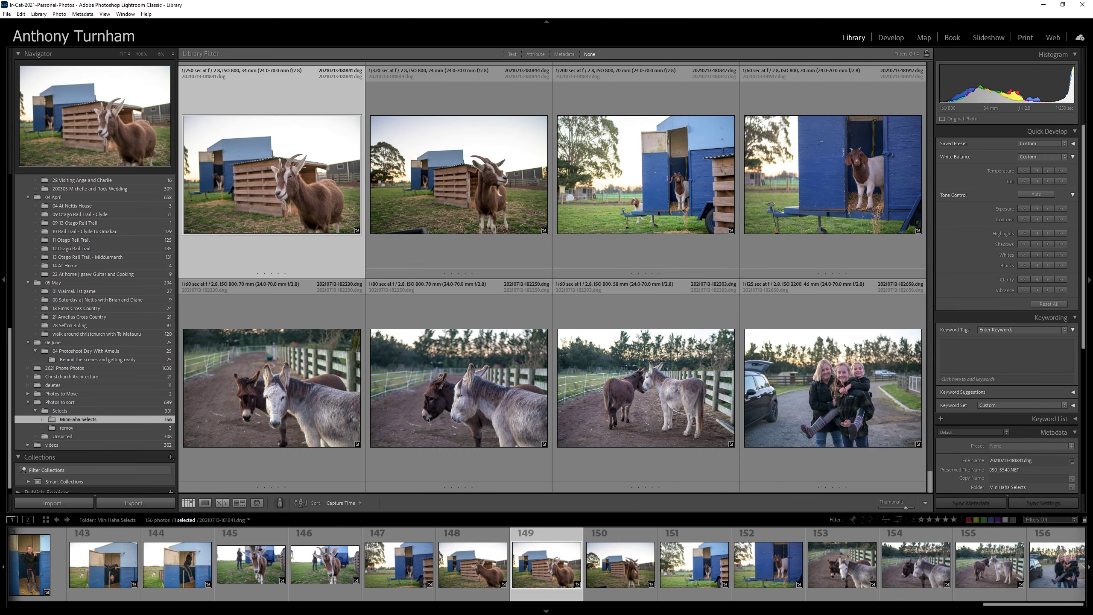
click(1042, 208)
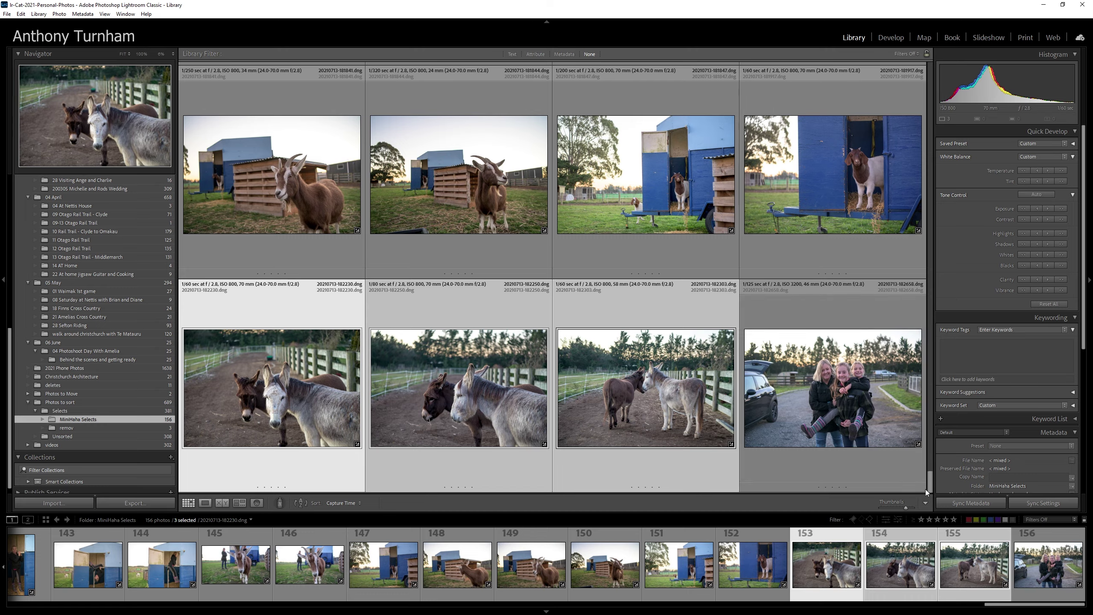
Step: Shrink the grid thumbnails, select all photos in the folder and create virtual copies of them
mouse_move(904, 510)
mouse_down()
mouse_move(881, 512)
mouse_move(895, 510)
mouse_up()
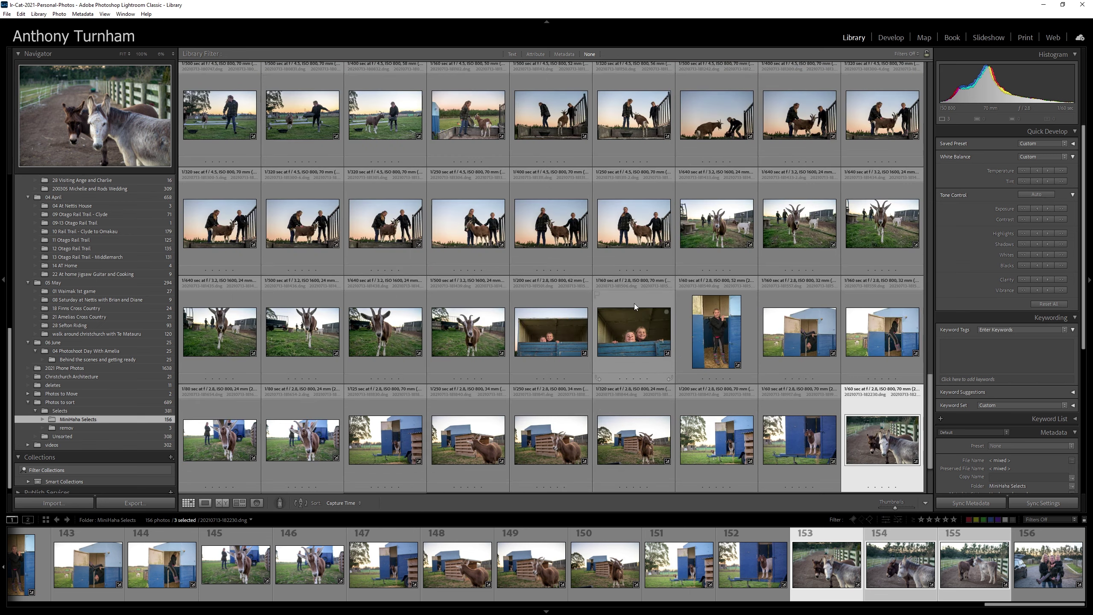
key(ctrl+a)
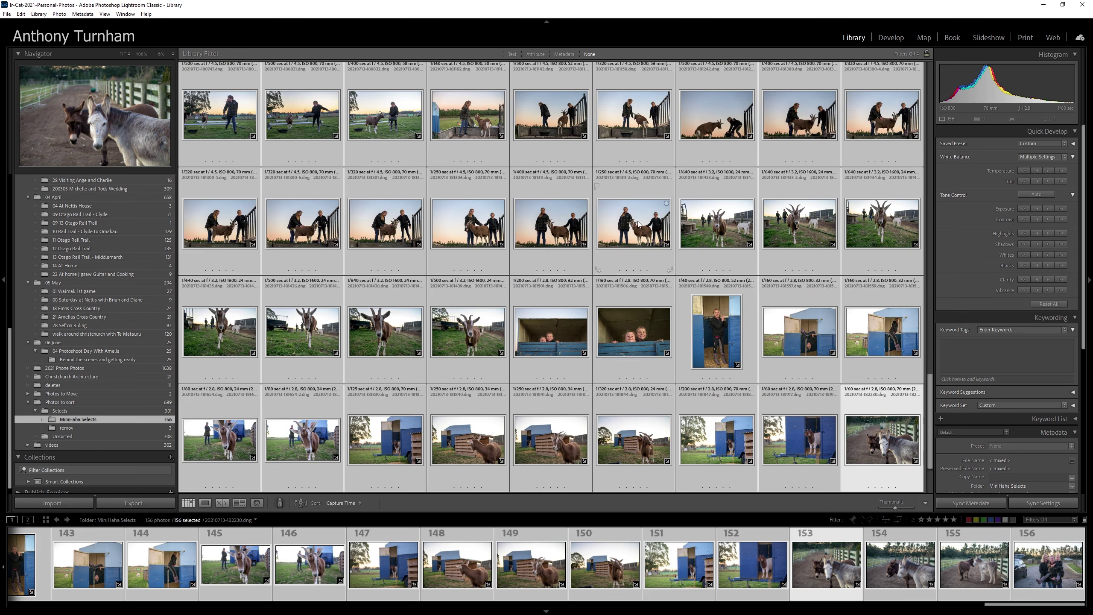
right_click(638, 222)
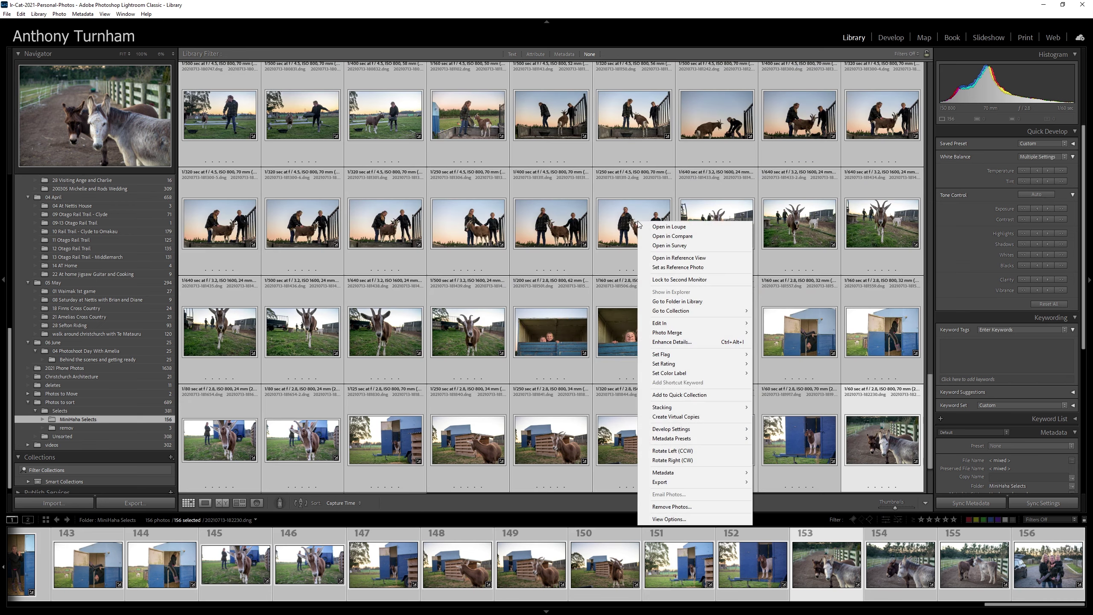
click(704, 417)
Step: Reset the develop settings of all selected virtual copies in the Develop module and return to the Library grid
click(890, 39)
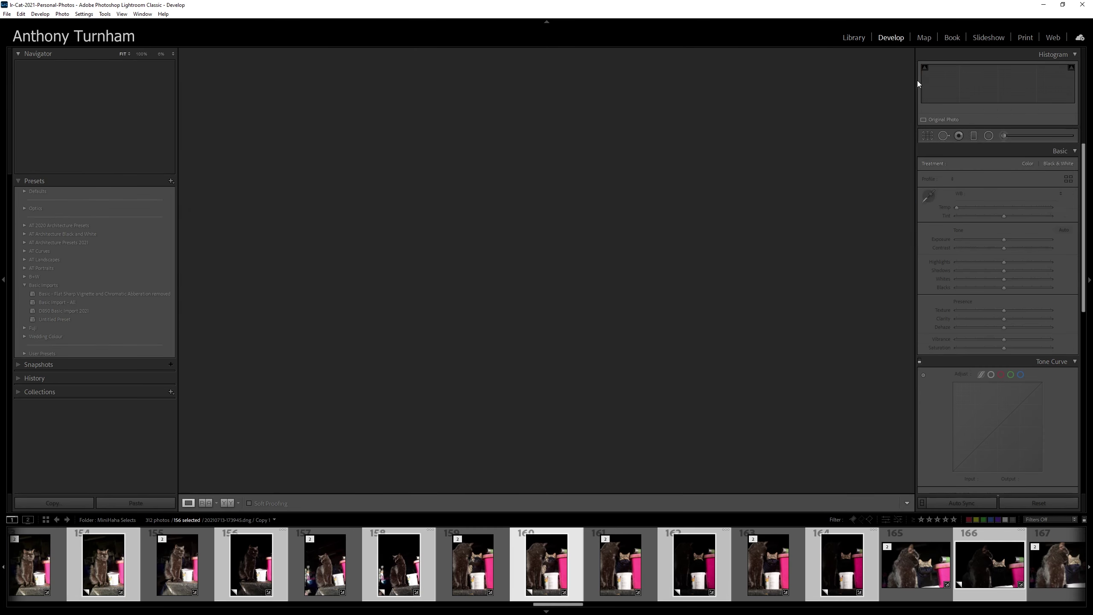
click(1018, 506)
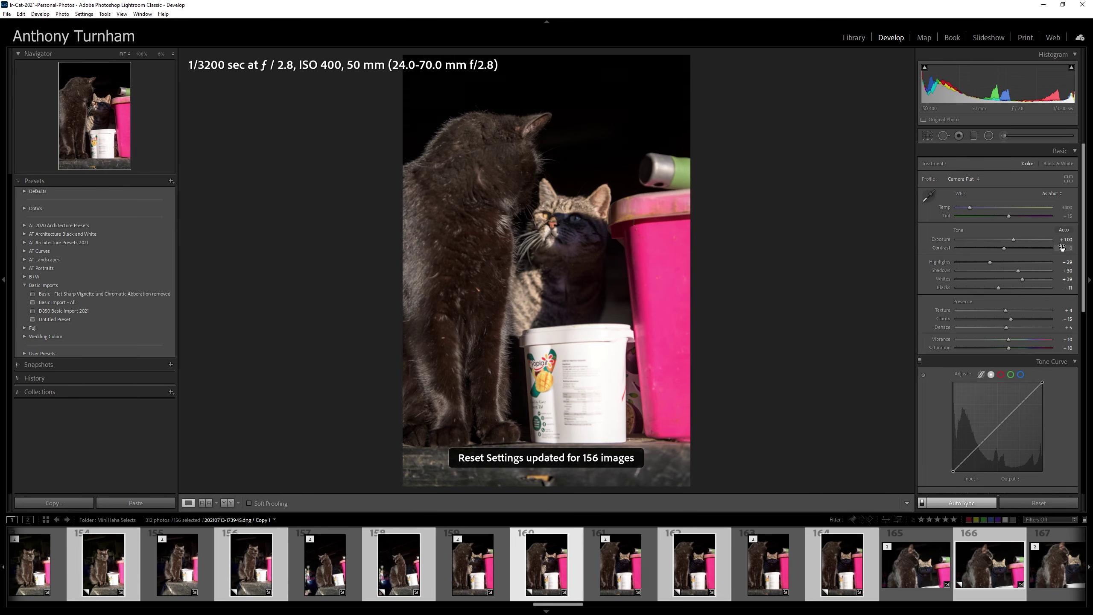
key(g)
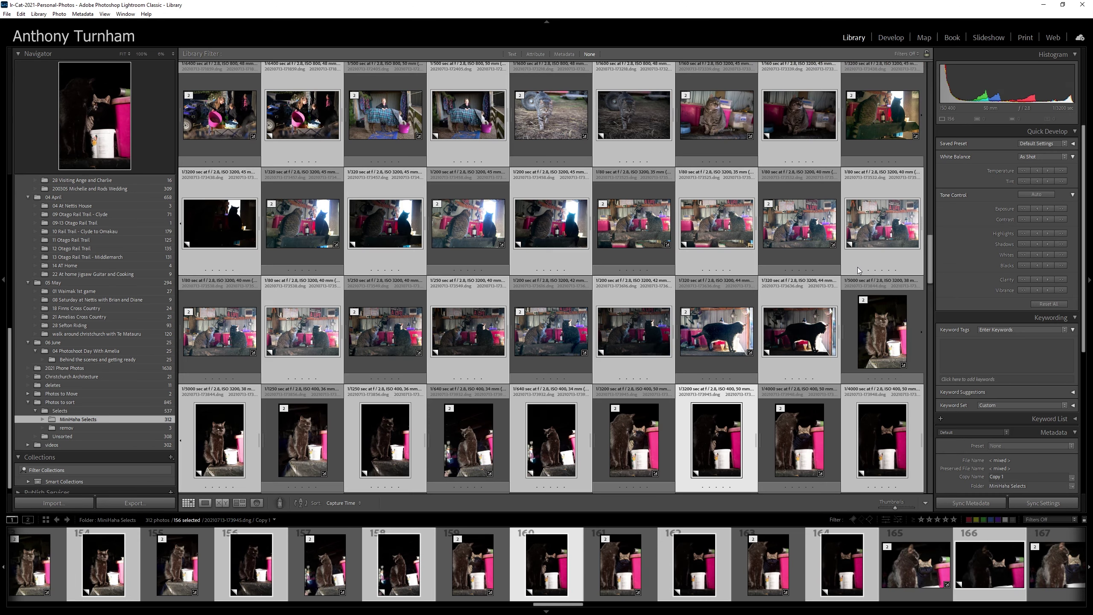
Step: Find the unedited virtual copy of the goat feeding at dusk, photo 210, and open it in Loupe view
scroll(930, 250, down, 8)
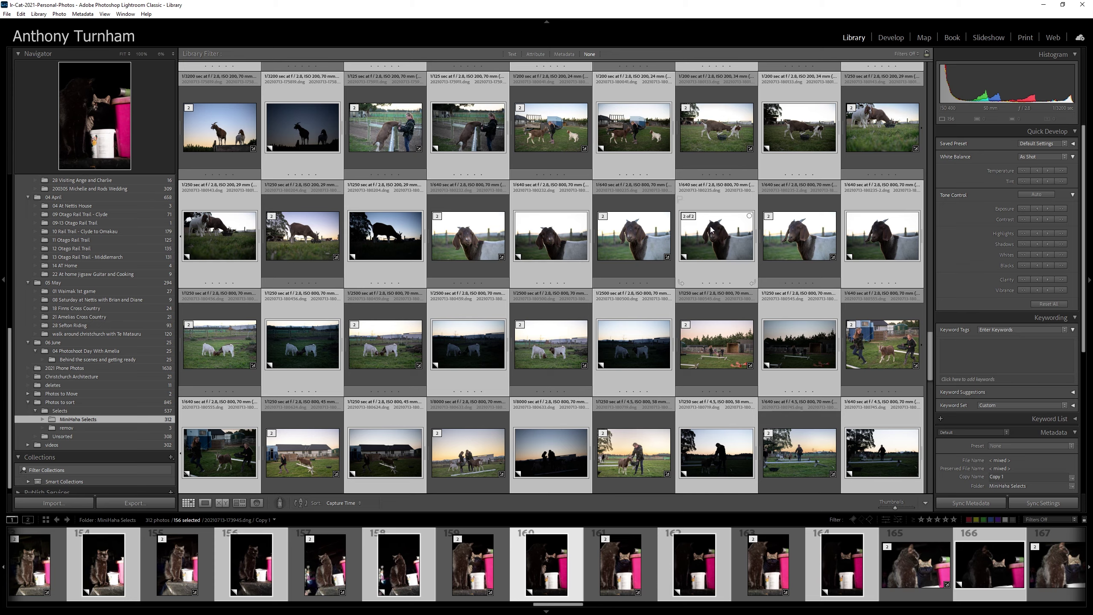
scroll(706, 235, down, 2)
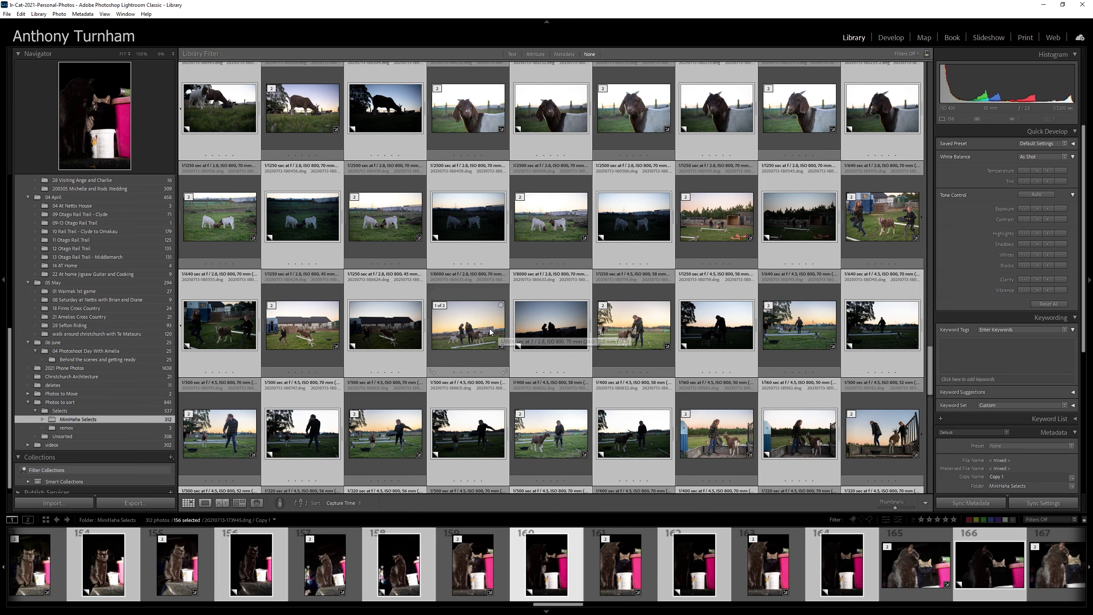
click(569, 341)
scroll(380, 217, up, 2)
double_click(380, 217)
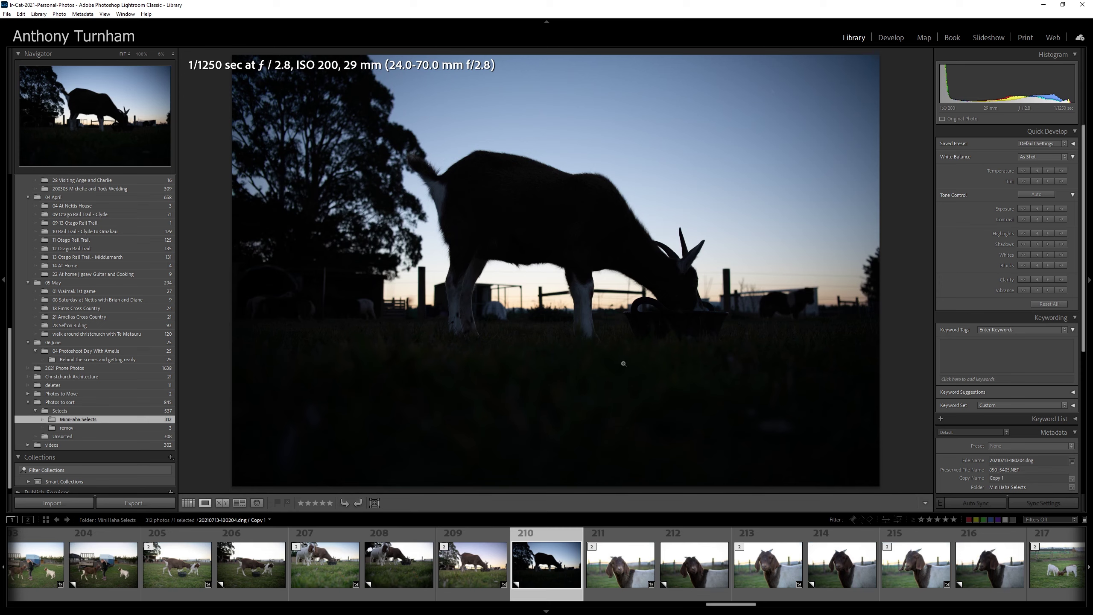
Step: Compare edited goat photo 209 with its unedited virtual copy 210 by switching between them in Loupe view
click(501, 532)
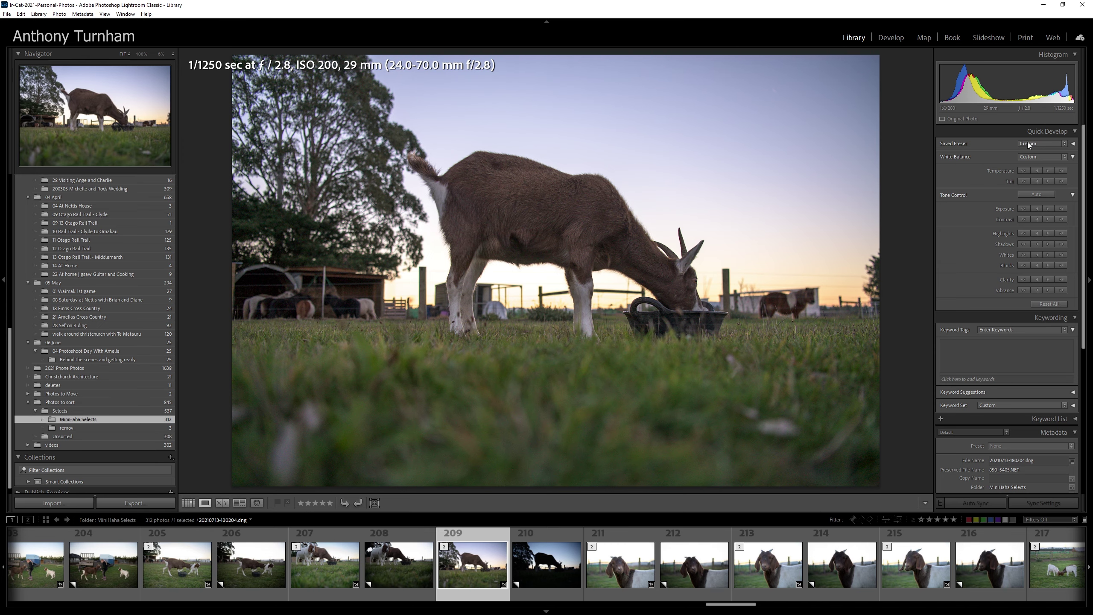
click(539, 565)
click(491, 568)
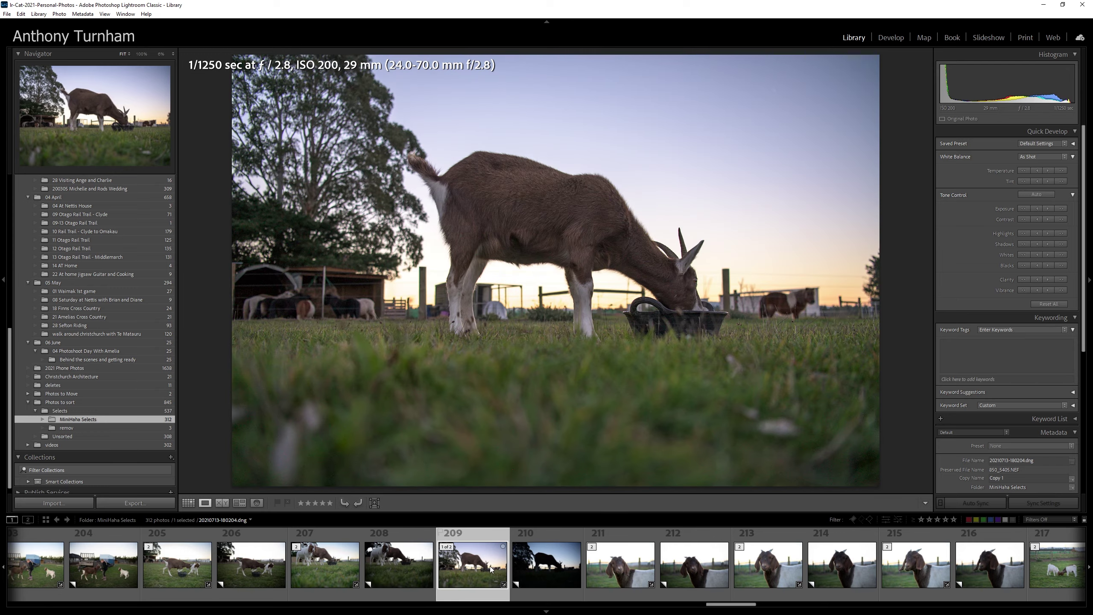